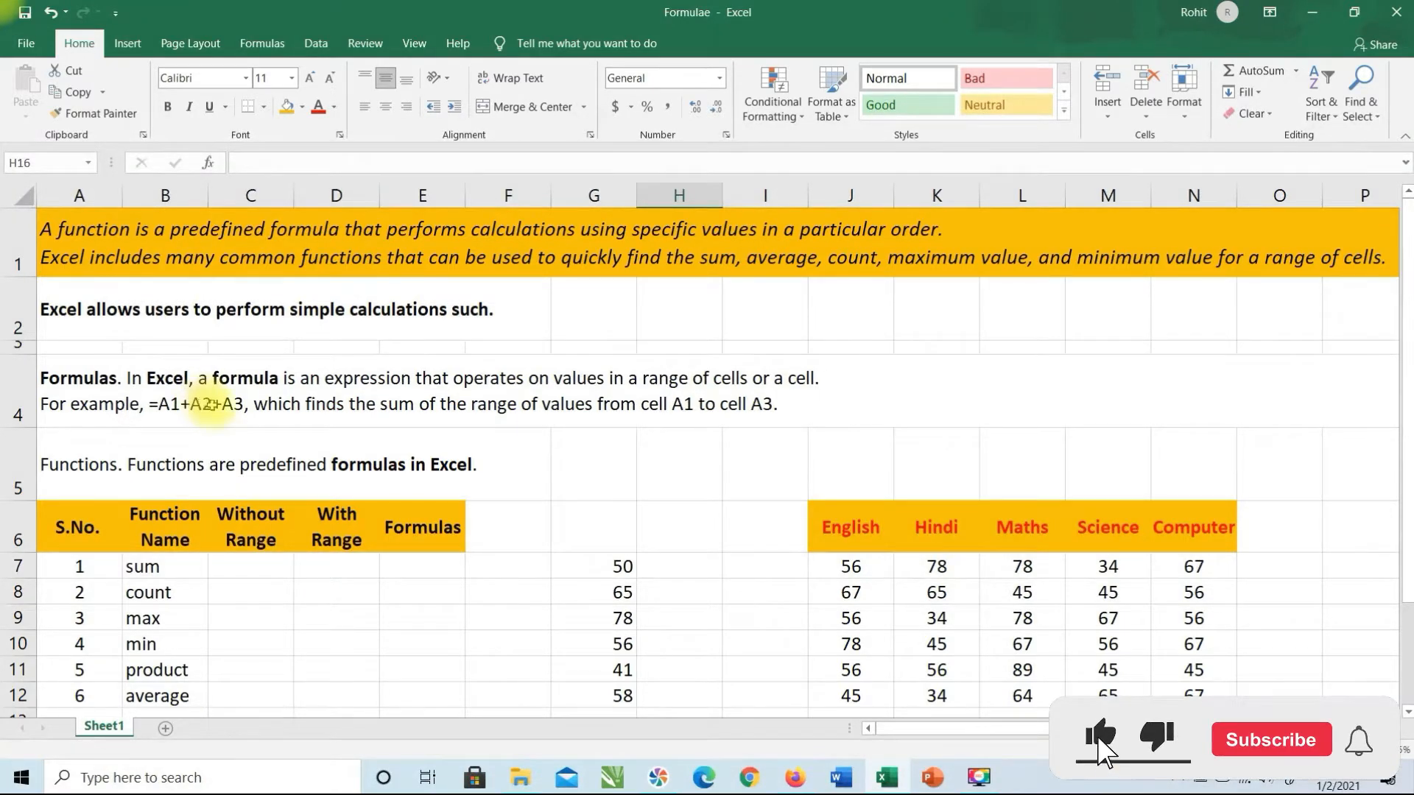
Examine the function table and the English marks in cells J7 to J12.
scroll(315, 577, down, 1)
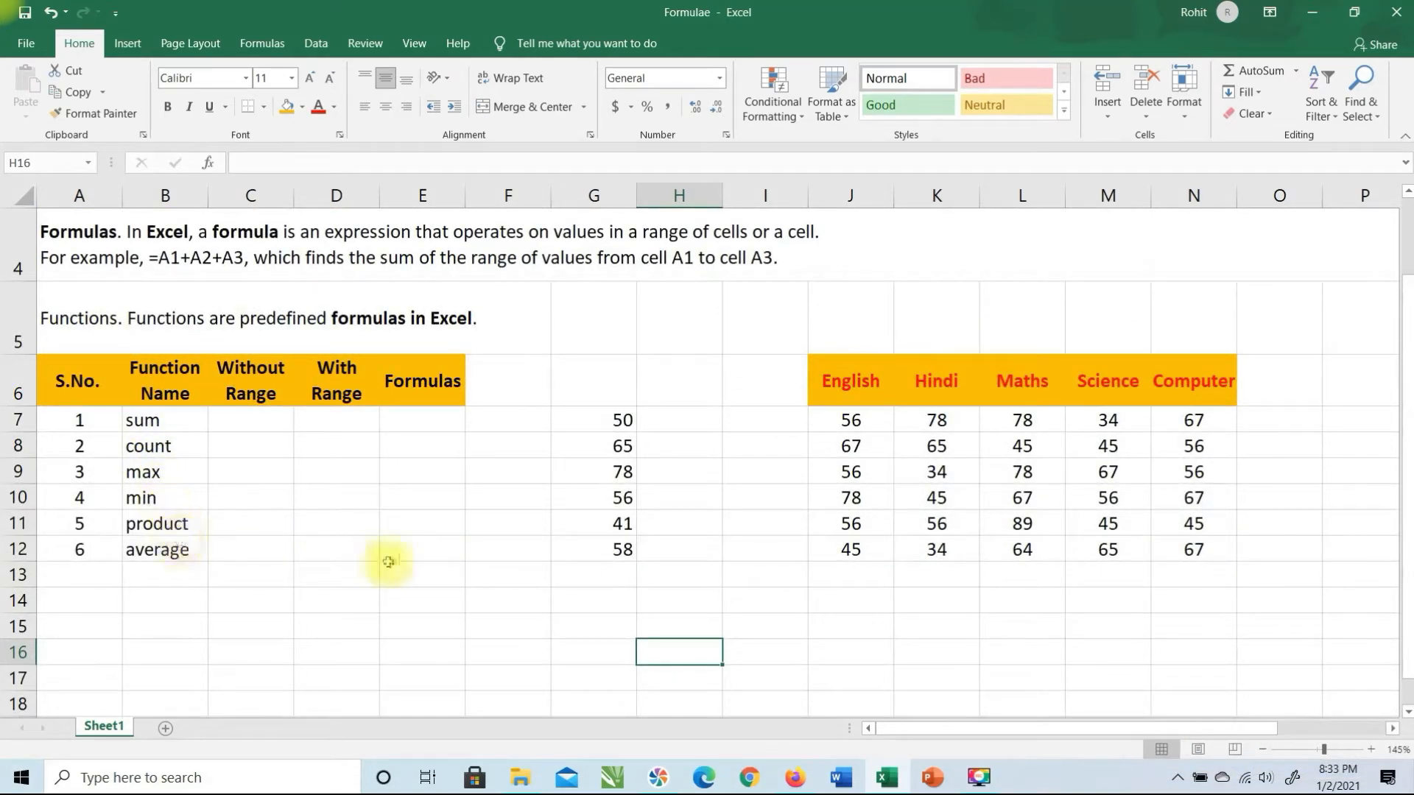
scroll(388, 562, up, 1)
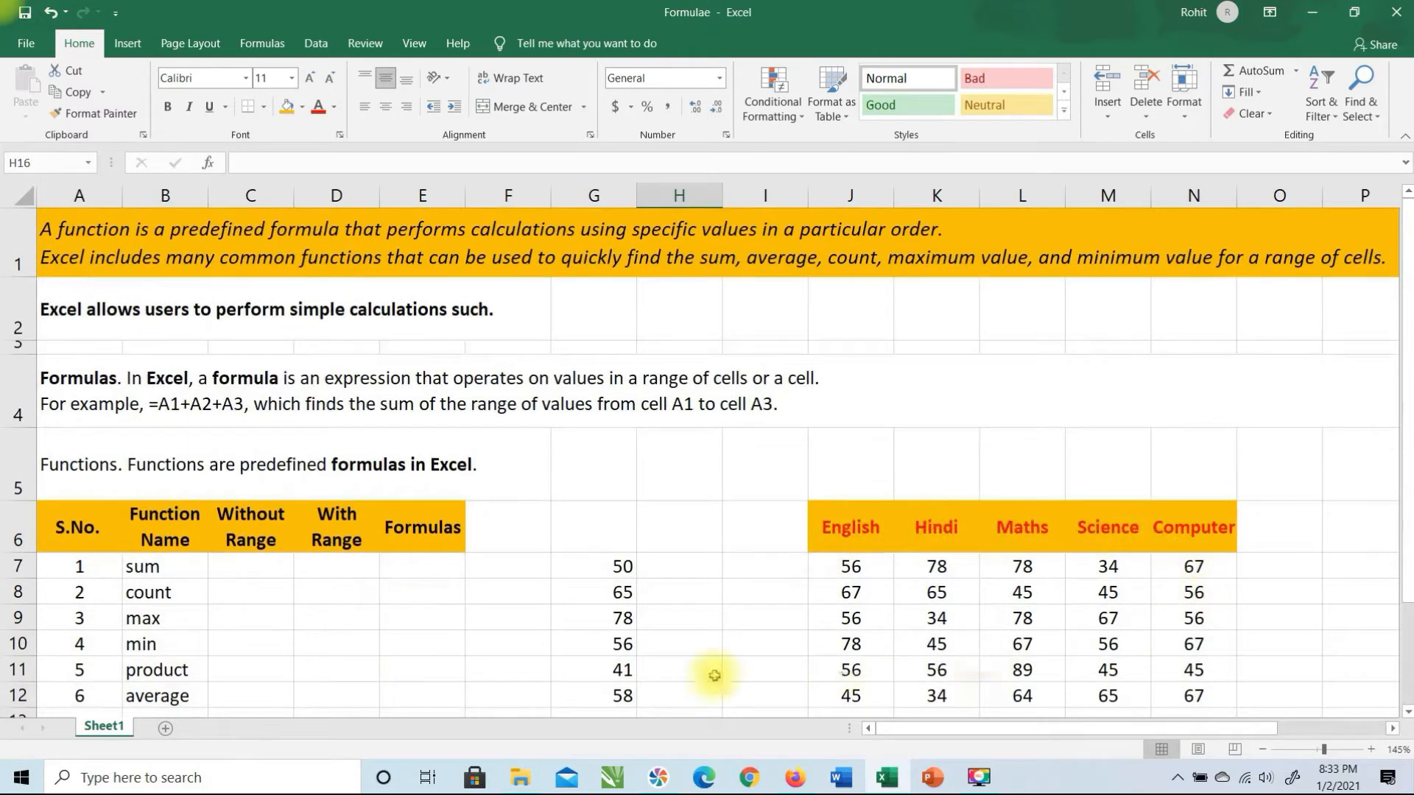
click(238, 566)
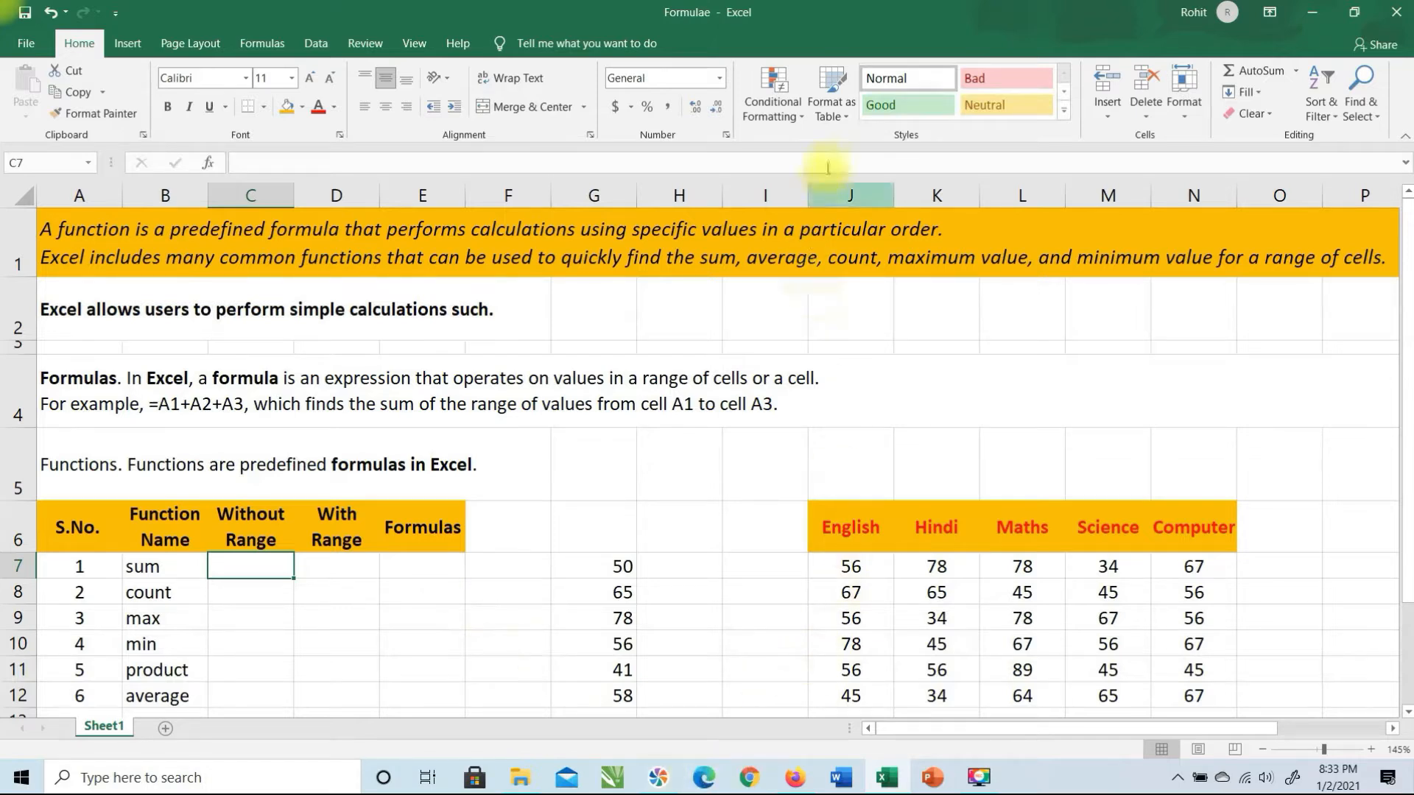
click(850, 567)
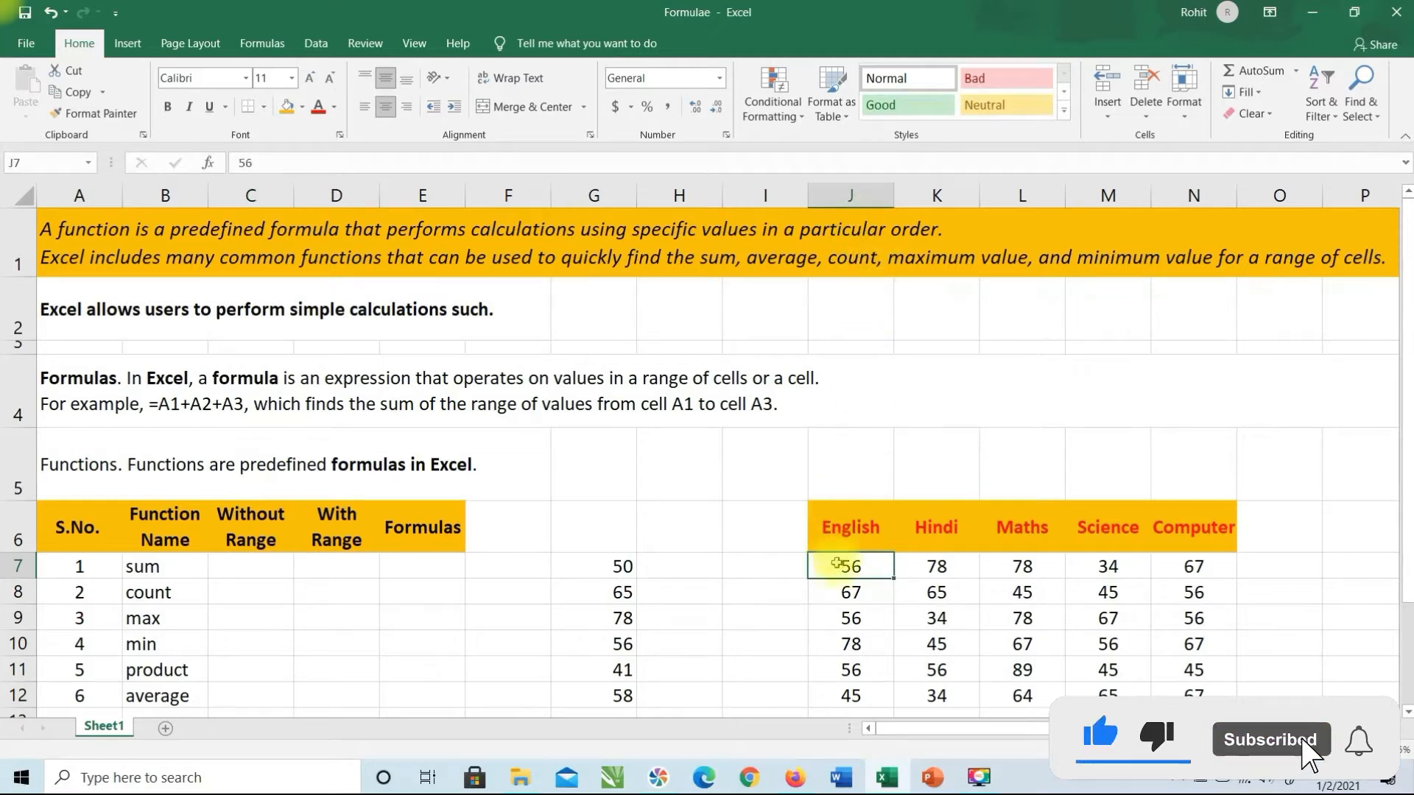
click(852, 695)
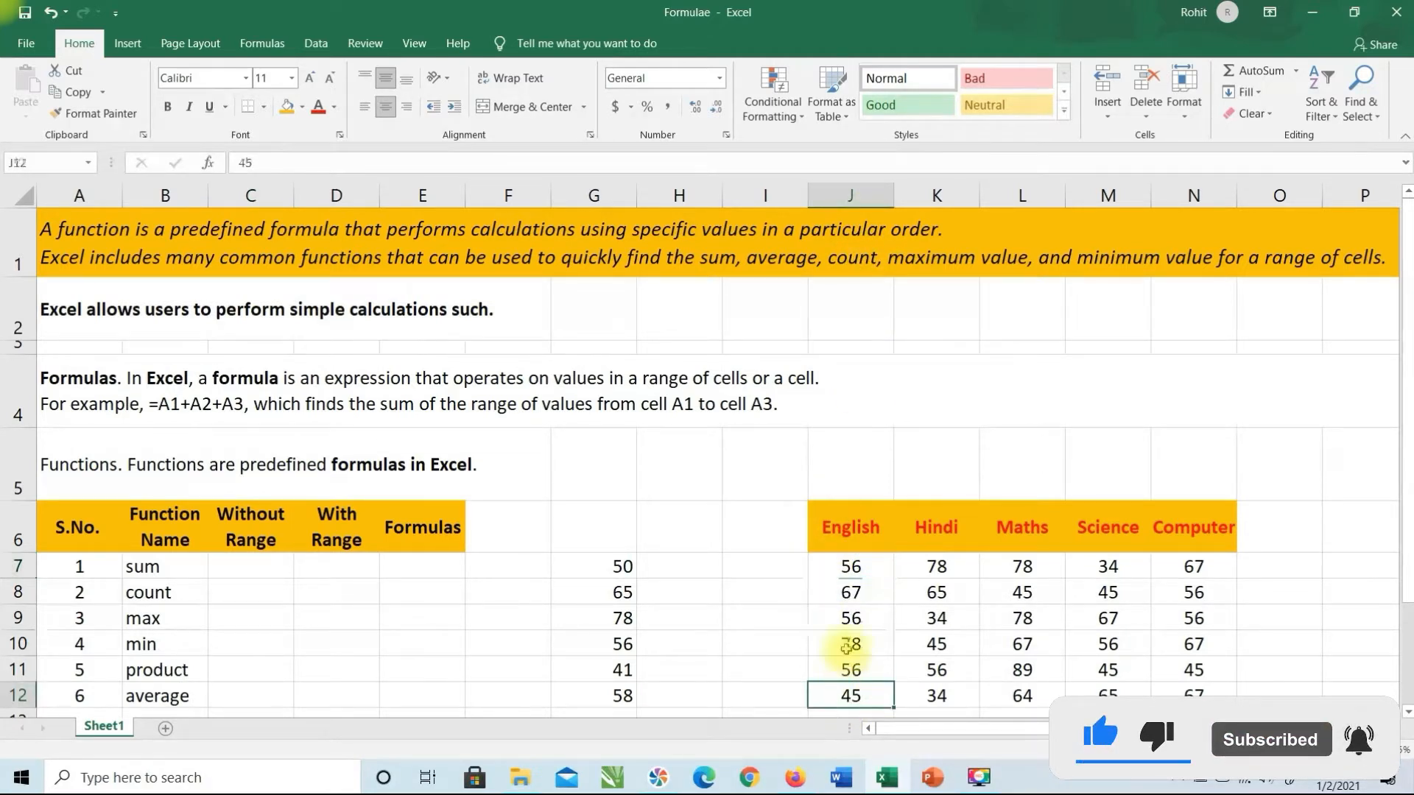
drag(852, 567, 851, 691)
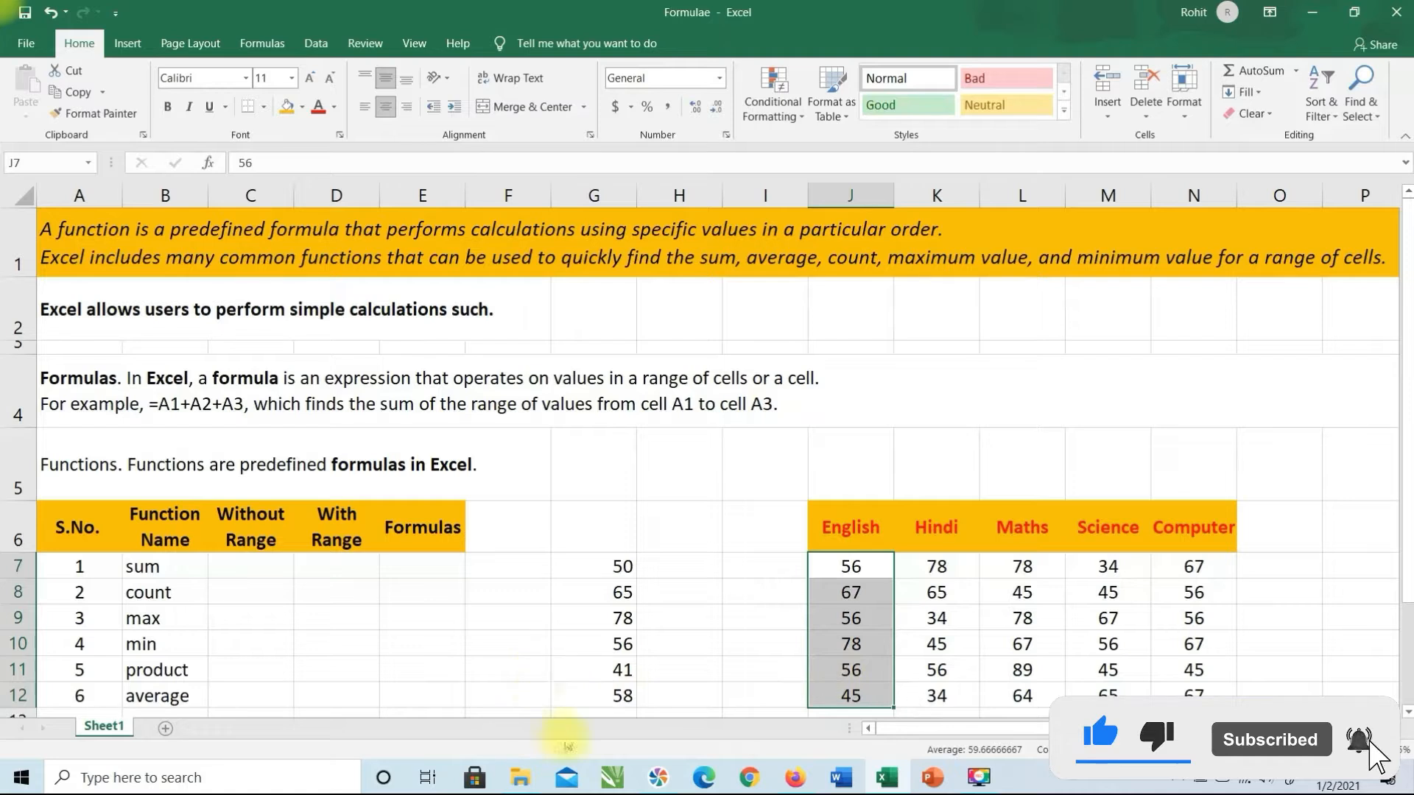
click(847, 574)
click(846, 595)
click(847, 618)
click(850, 644)
click(853, 672)
click(852, 695)
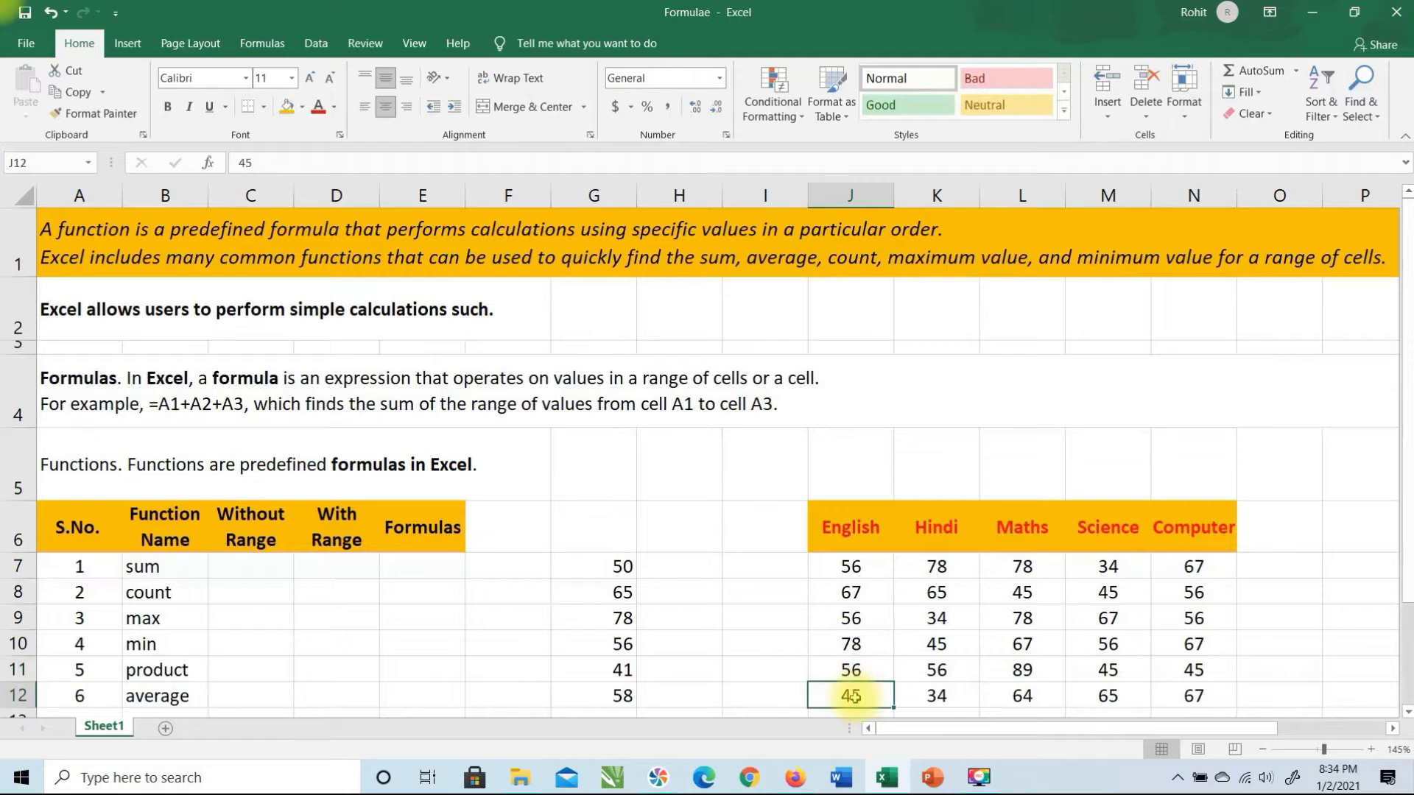
Enter =sum(J7,K7,L7,M7,N7) in cell C7 to total the first row of marks without a range.
click(277, 564)
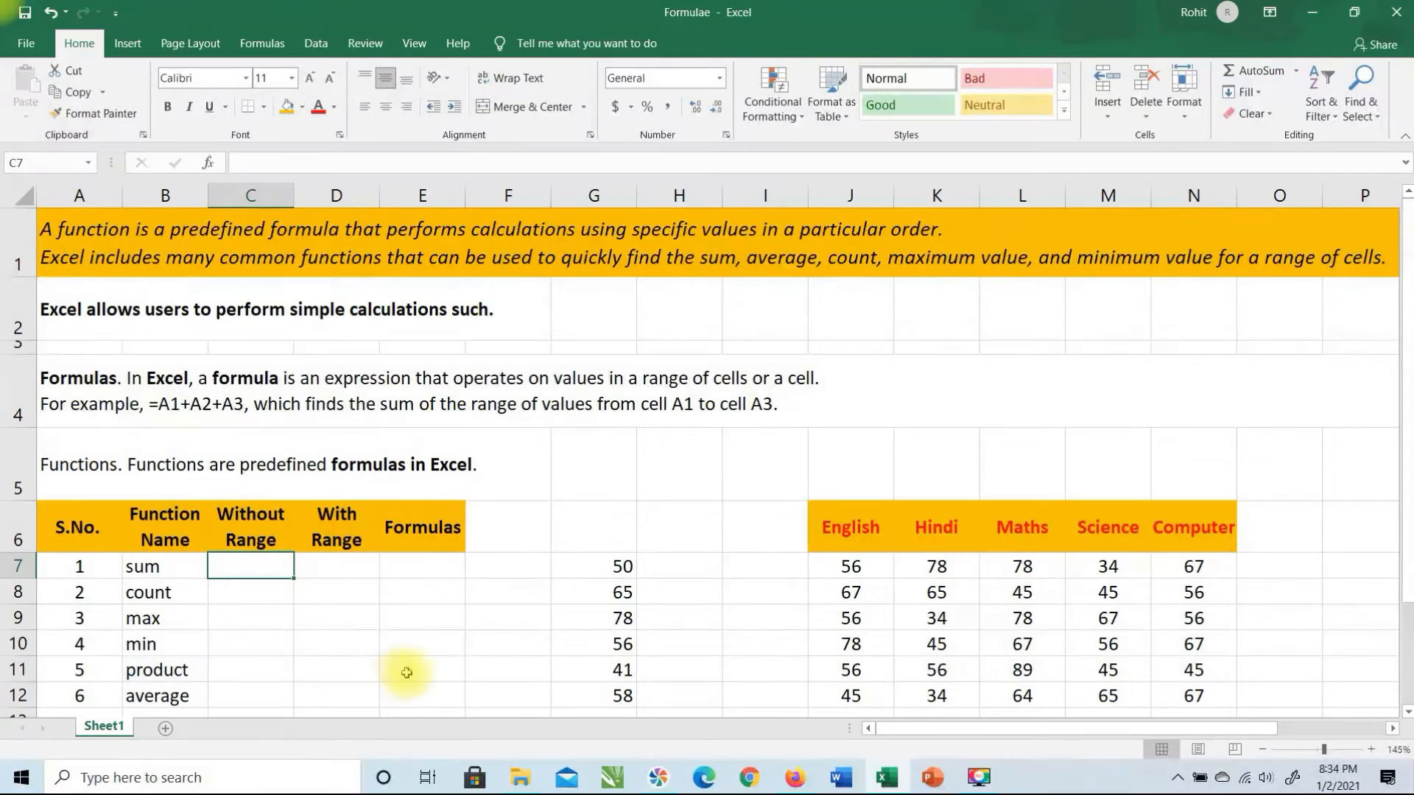
text(=)
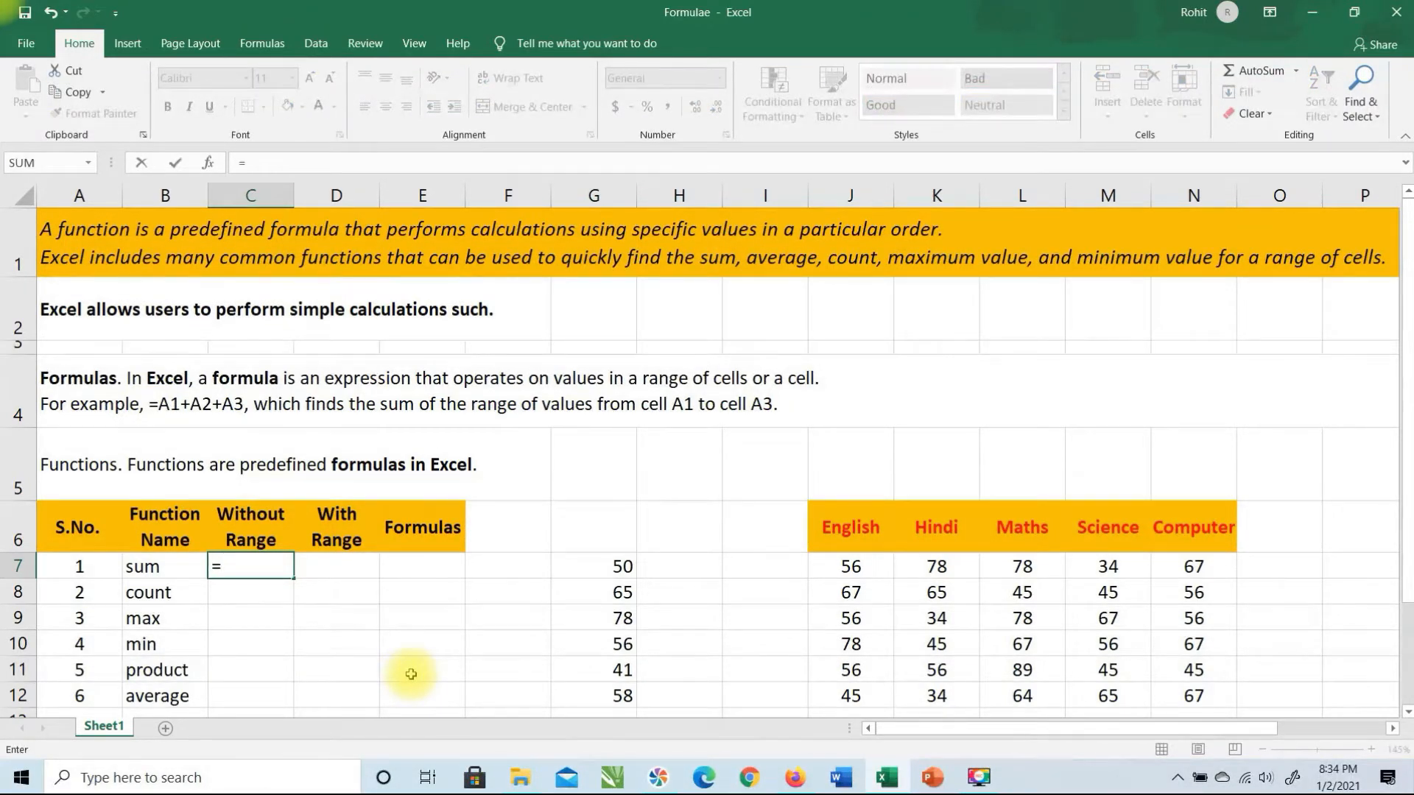
text(s)
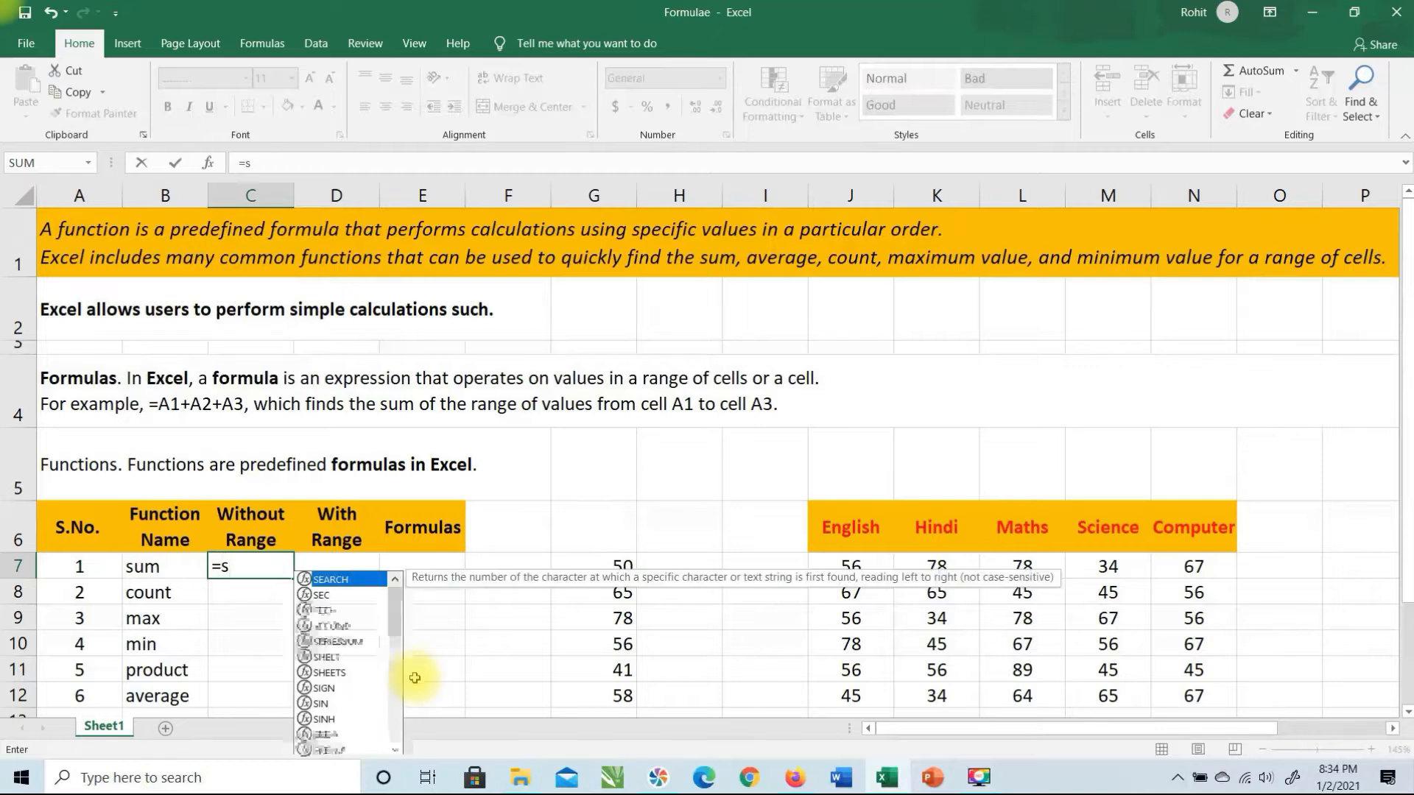
text(um)
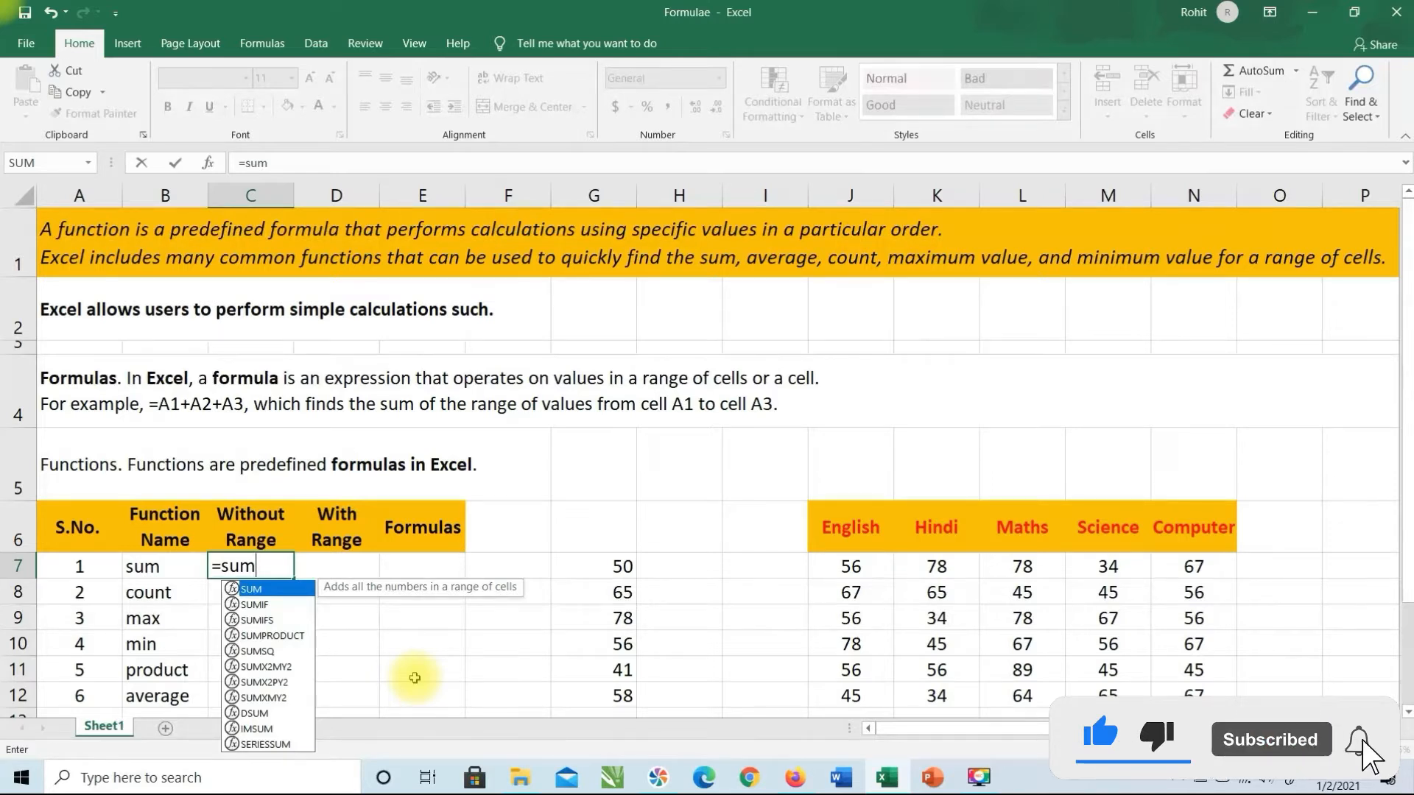
text(()
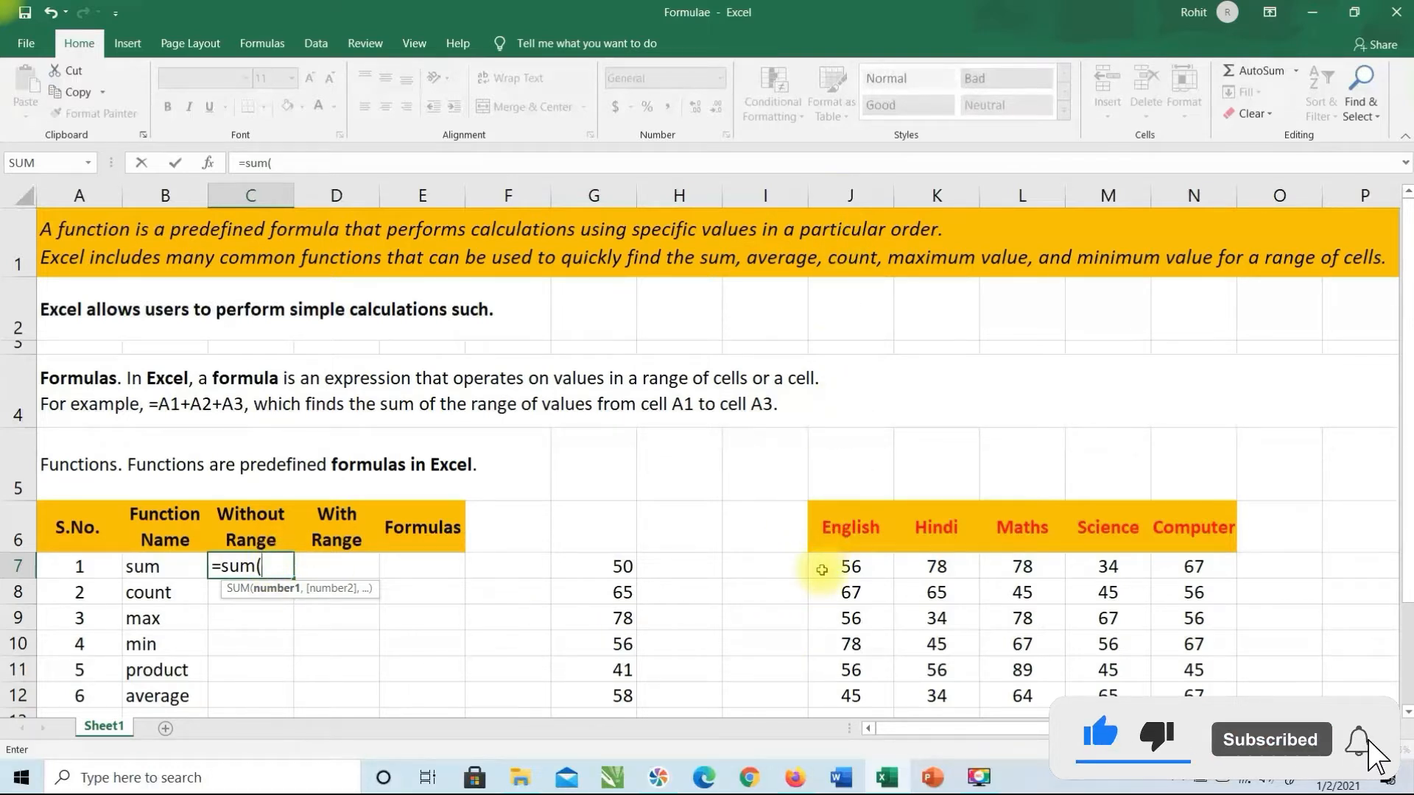
click(823, 572)
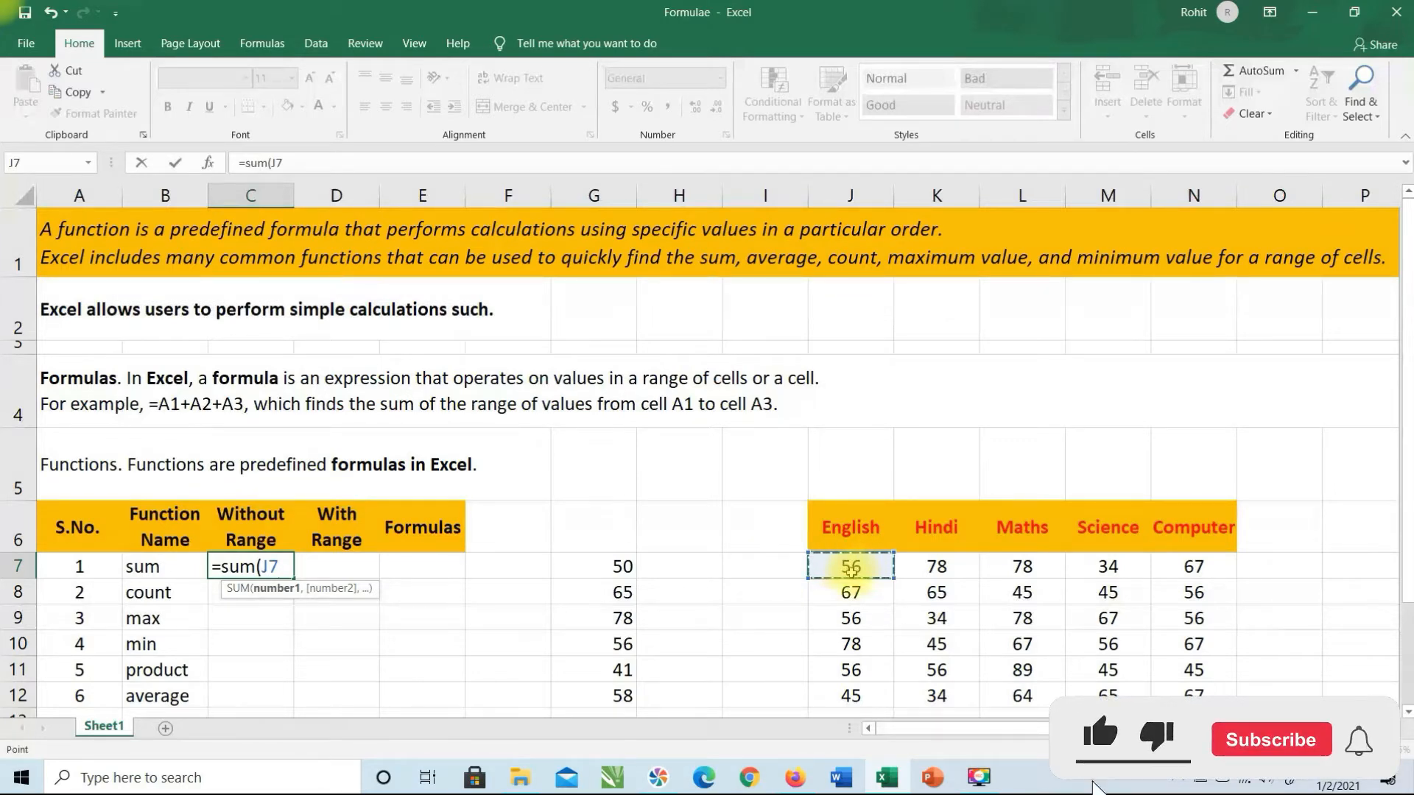
text(,)
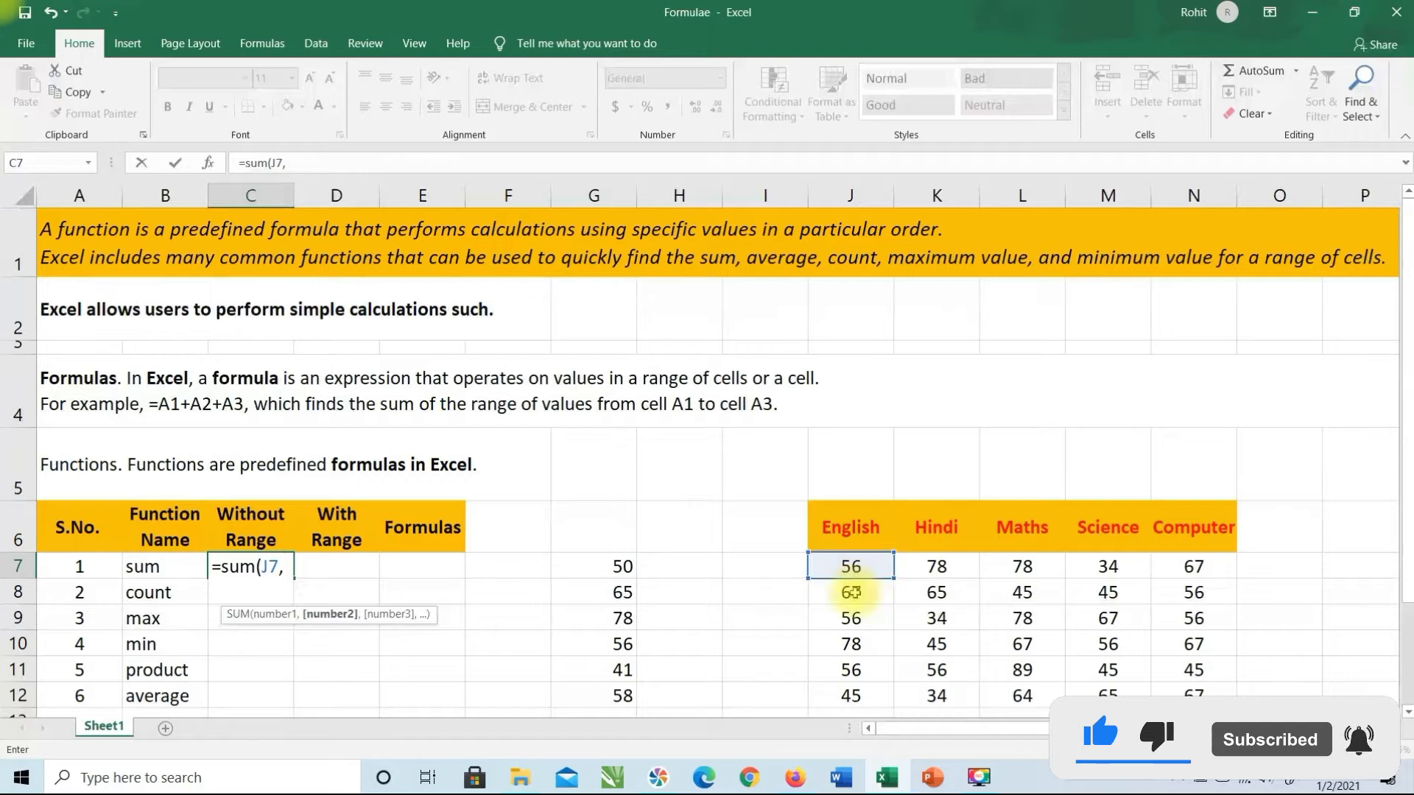
click(935, 566)
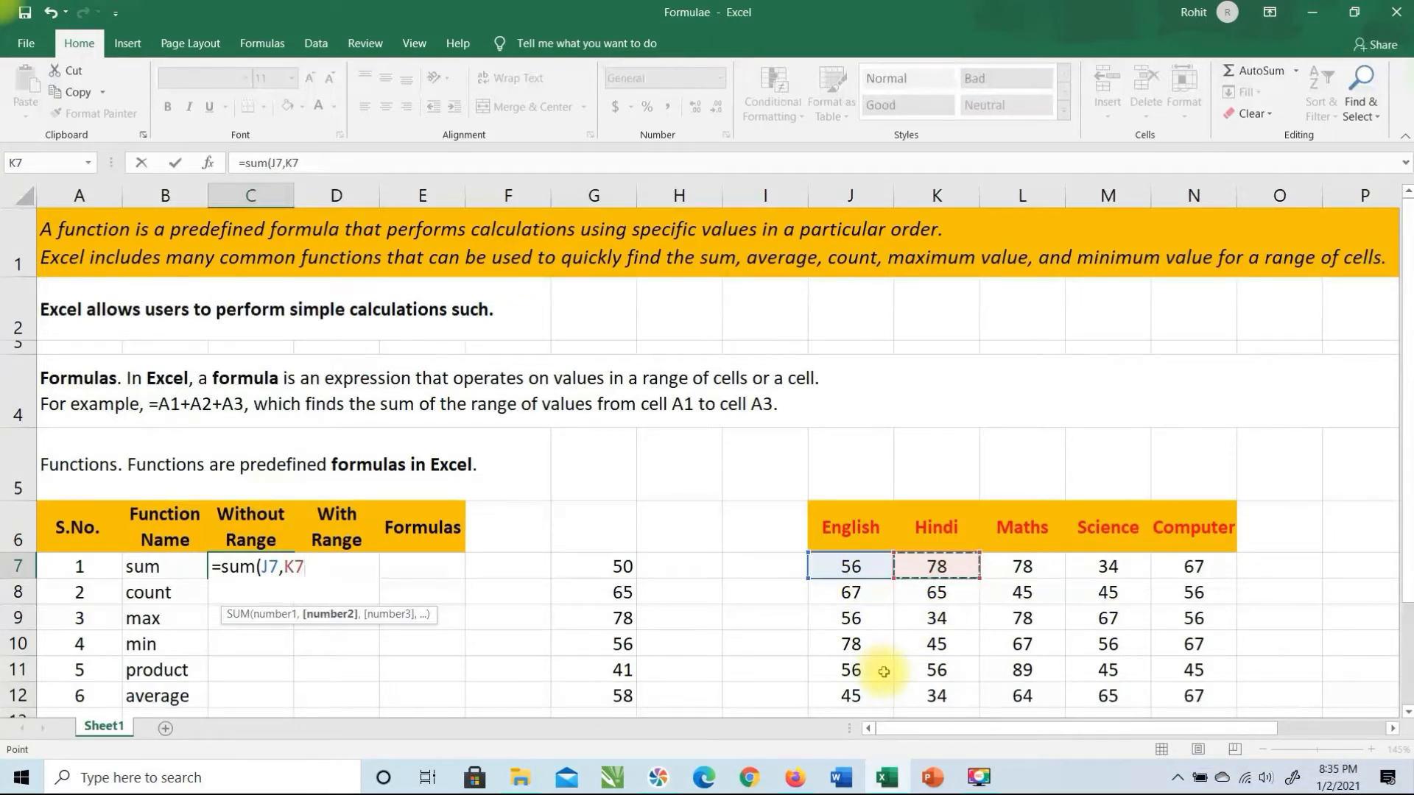
text(,)
click(1009, 568)
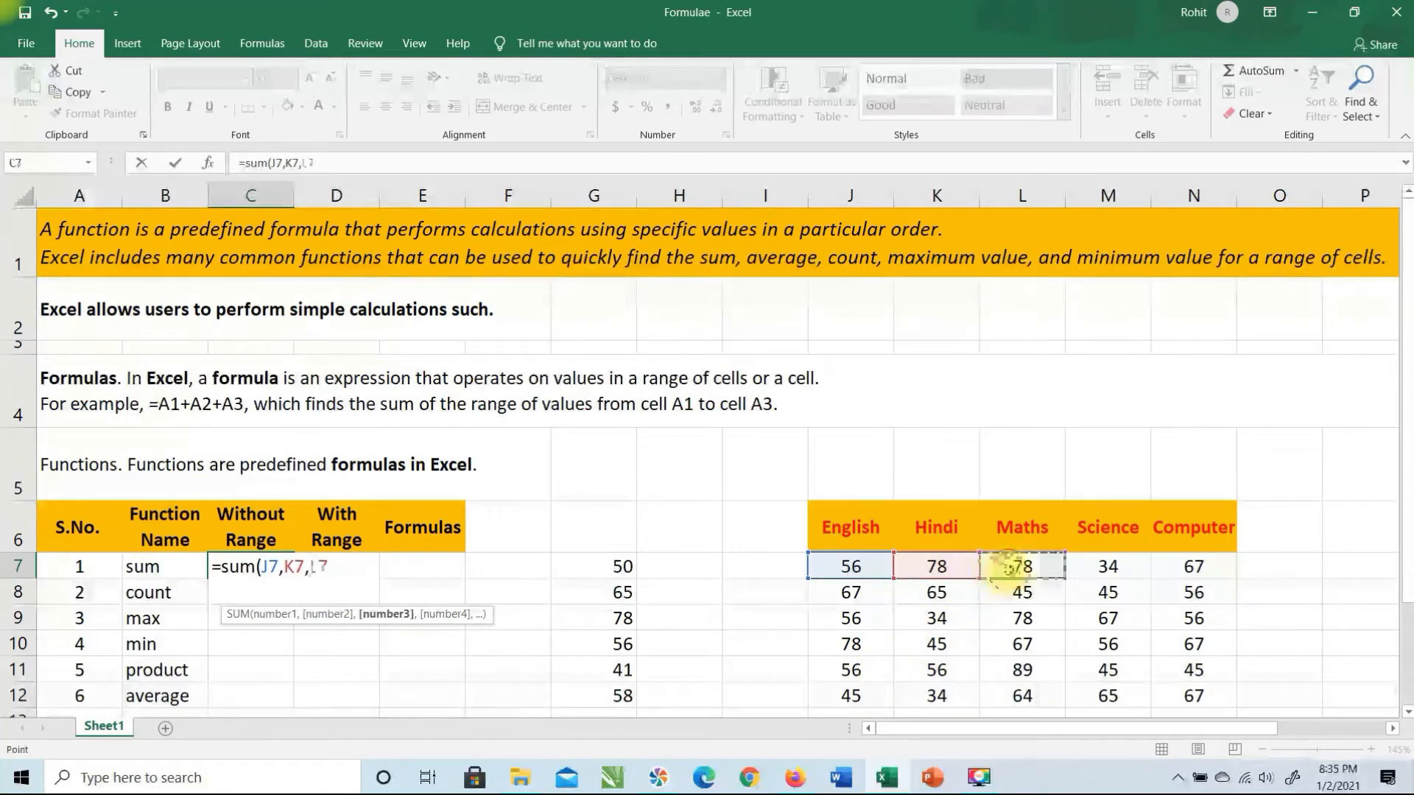
text(,)
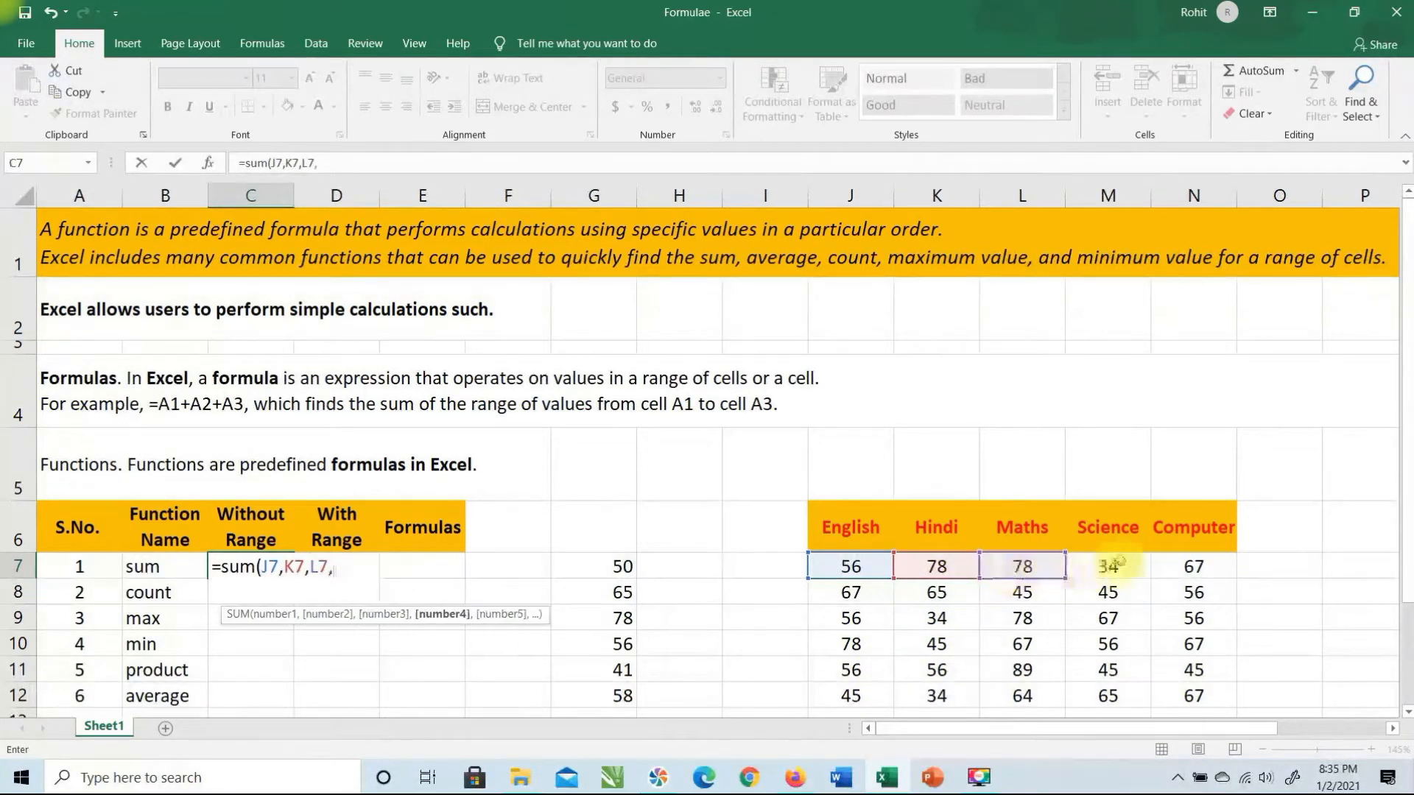
click(1127, 568)
text(,)
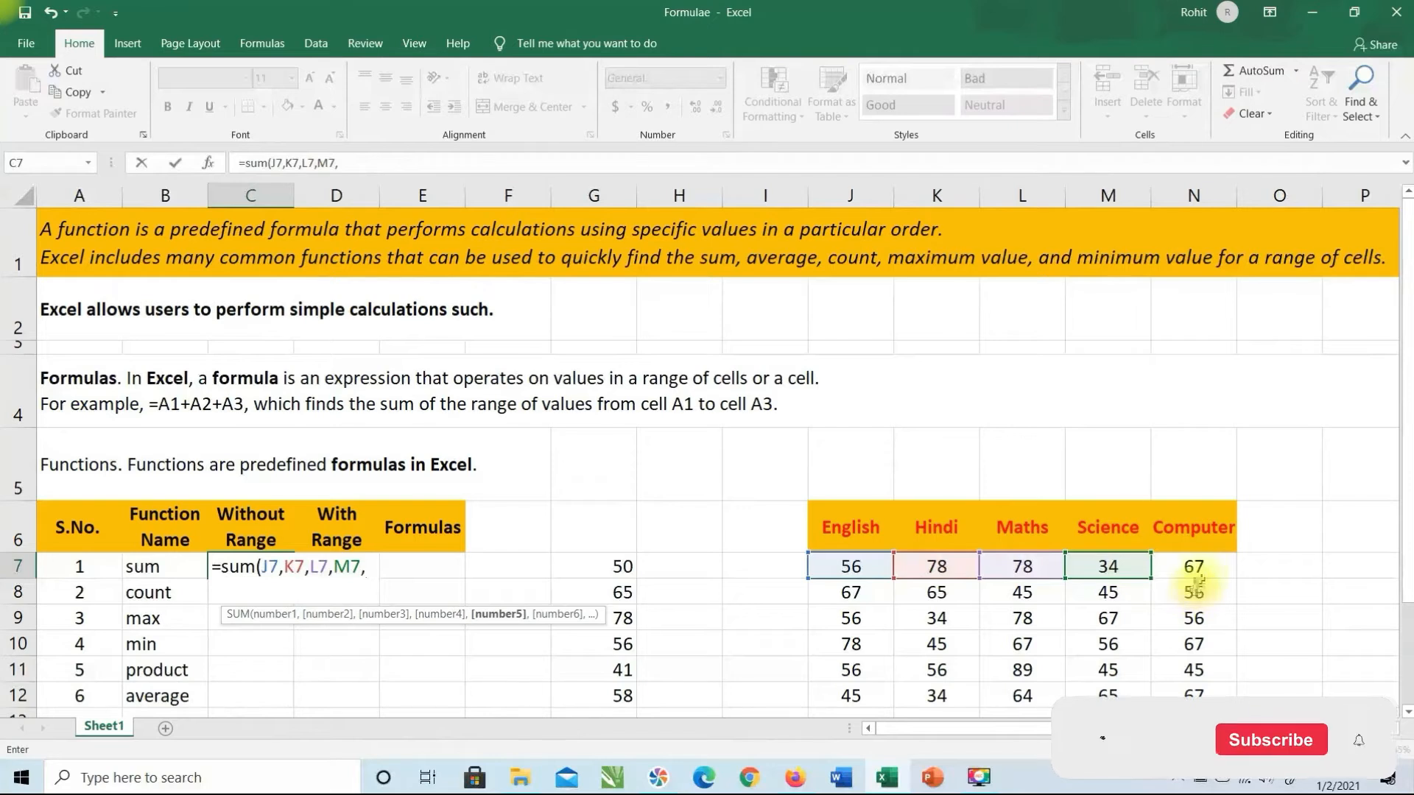
click(1200, 567)
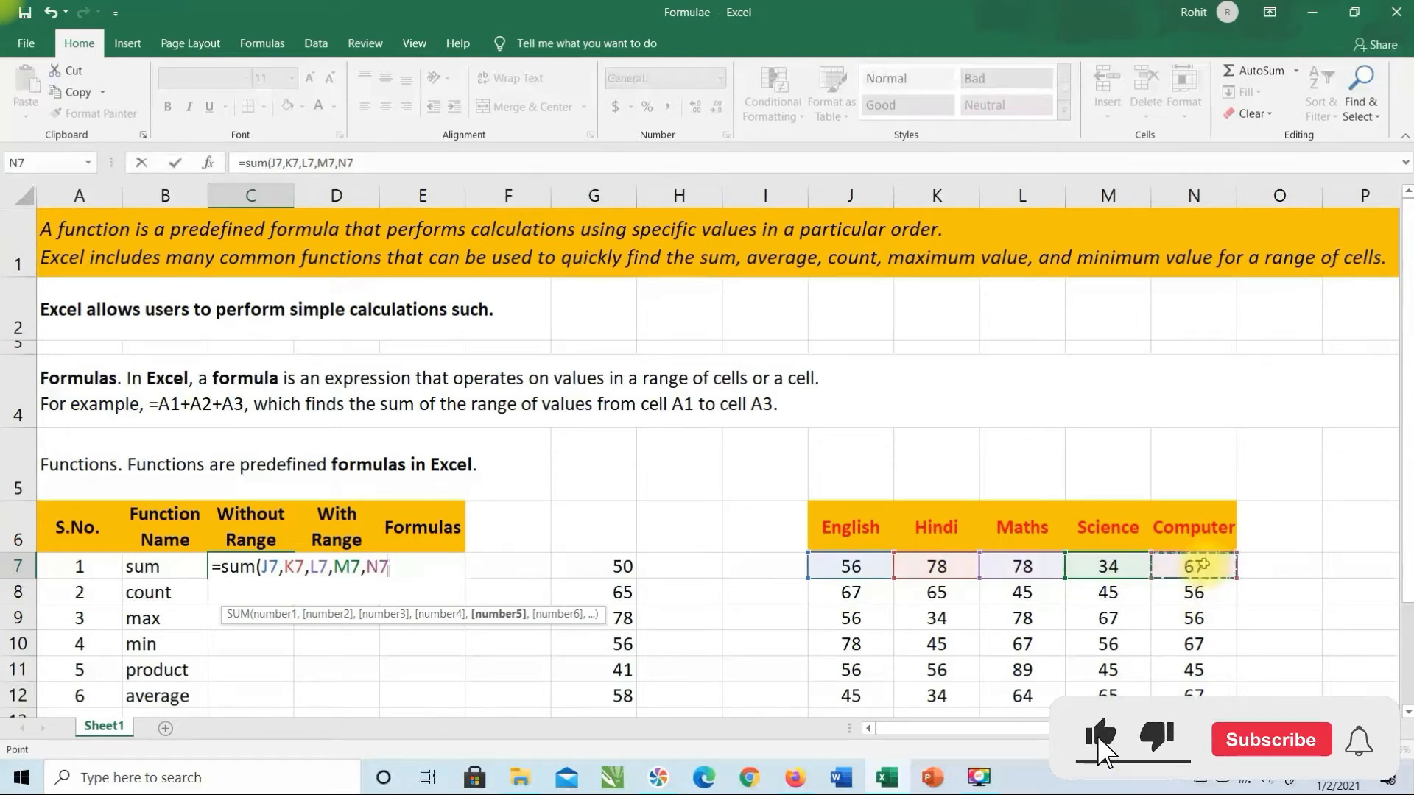
text())
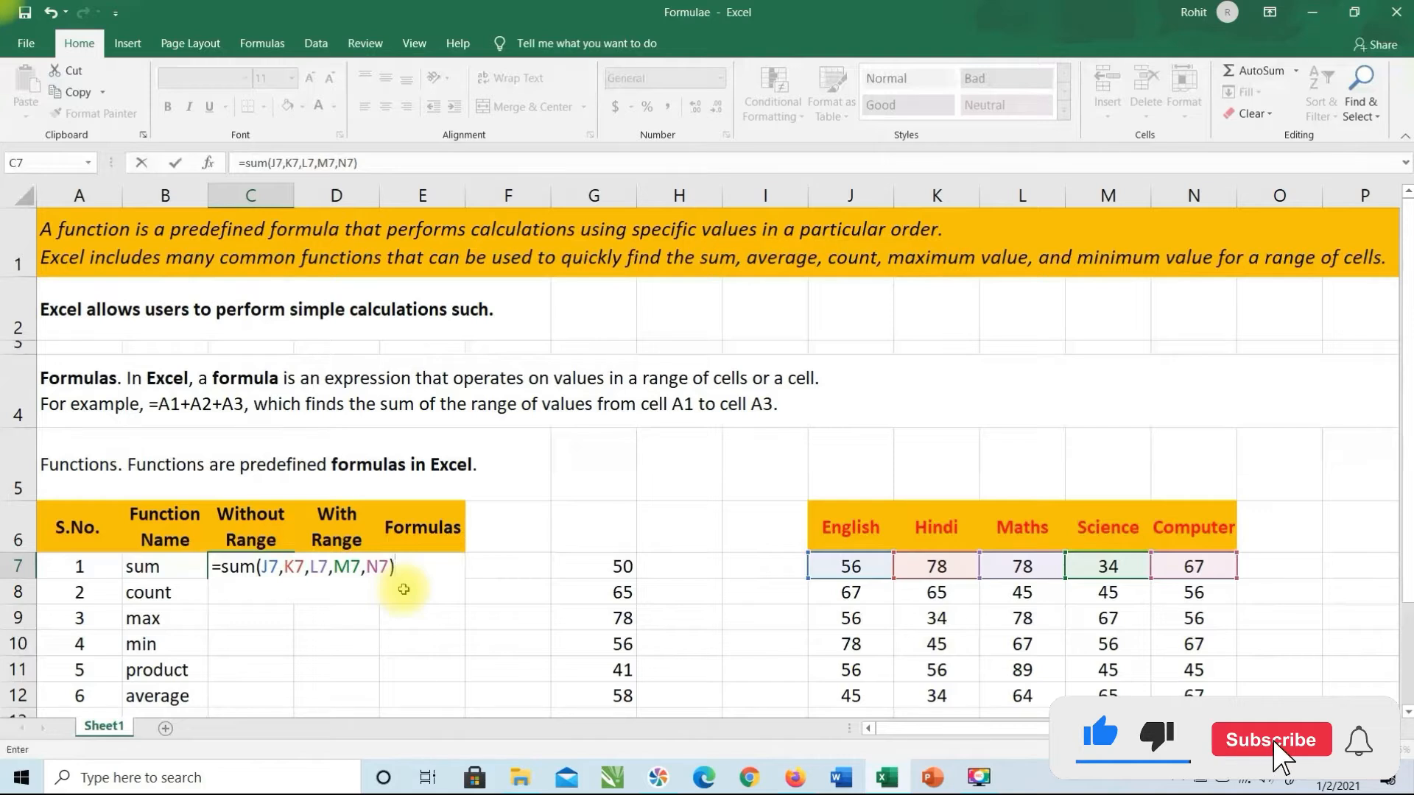
key(Return)
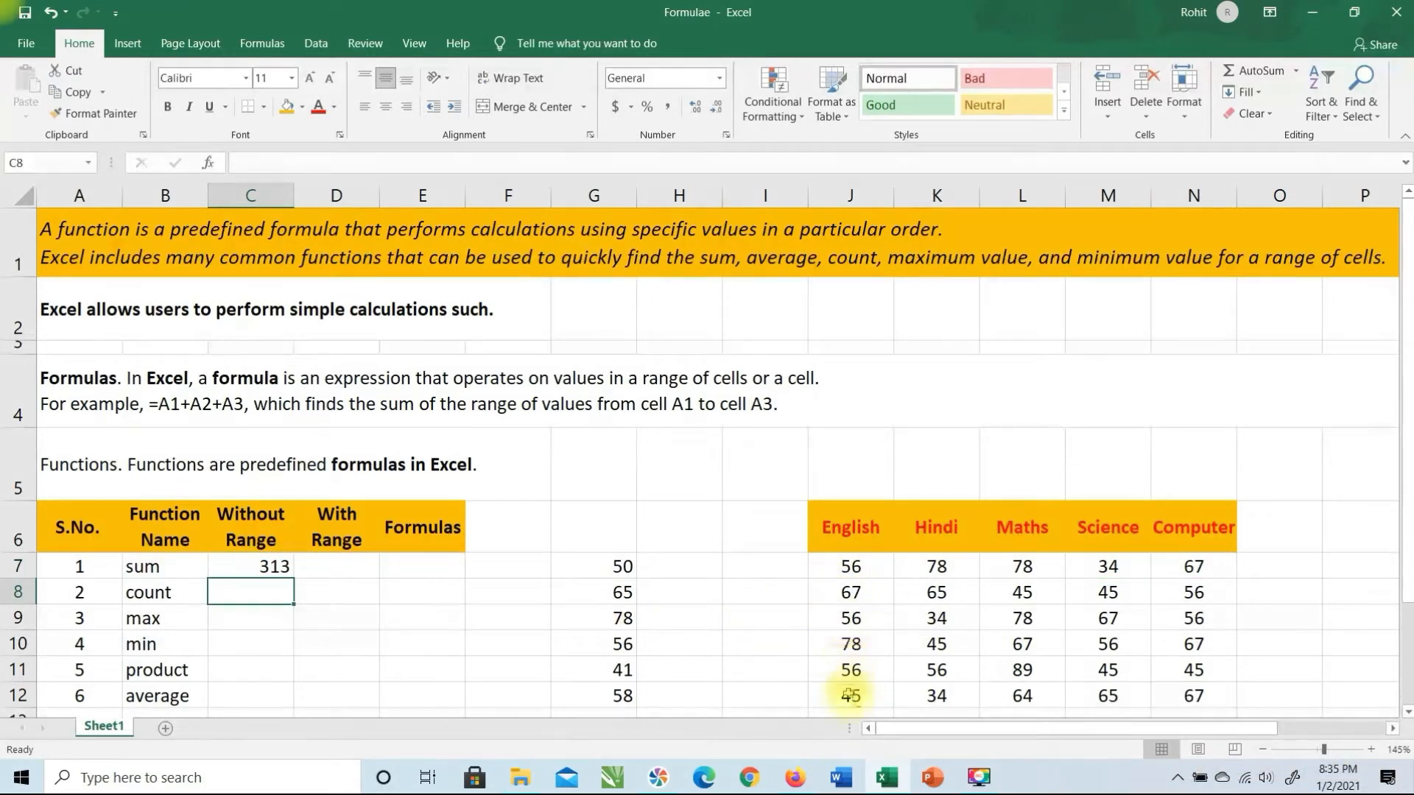
Center the contents of the Without Range, With Range and Formulas cells from C7 to E12.
click(256, 567)
drag(254, 571, 410, 701)
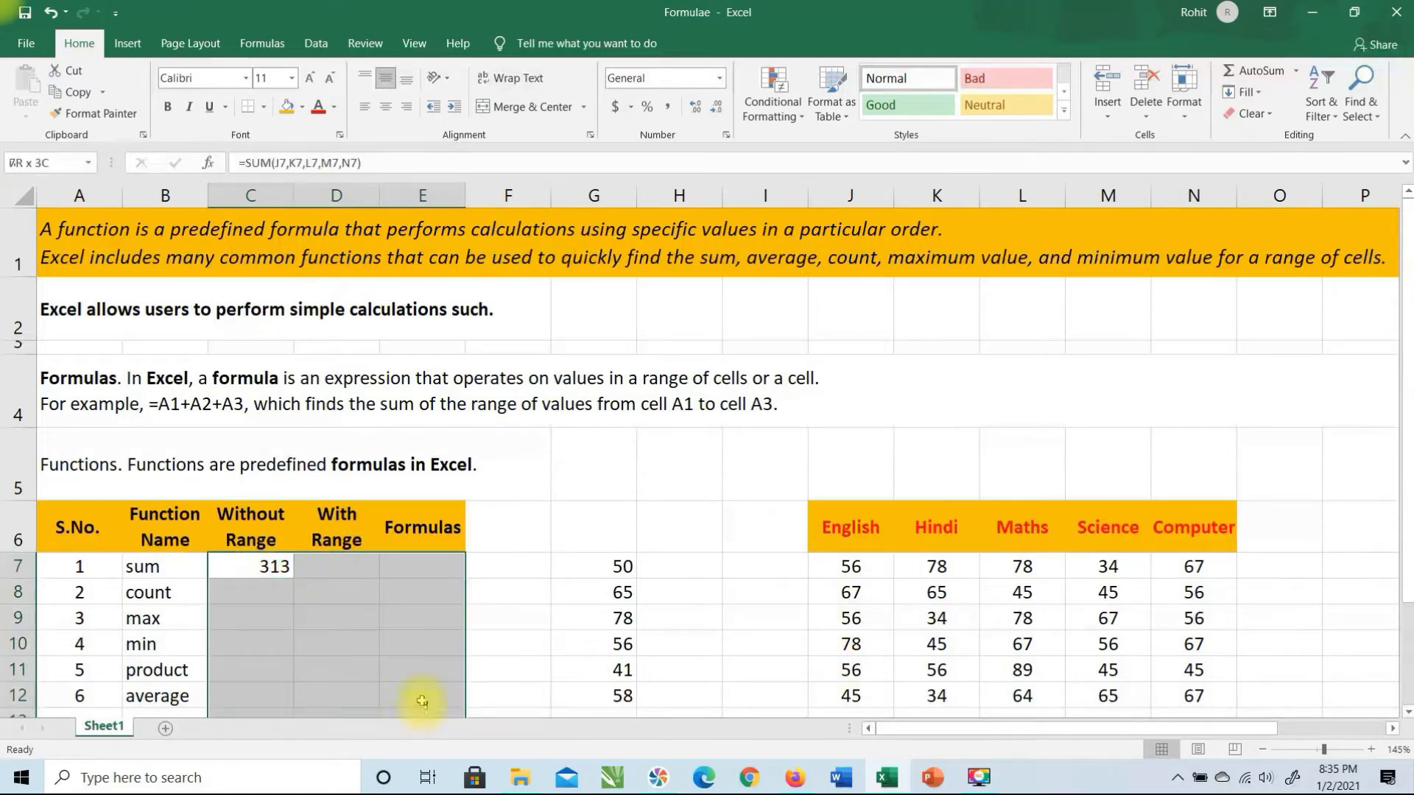
click(385, 106)
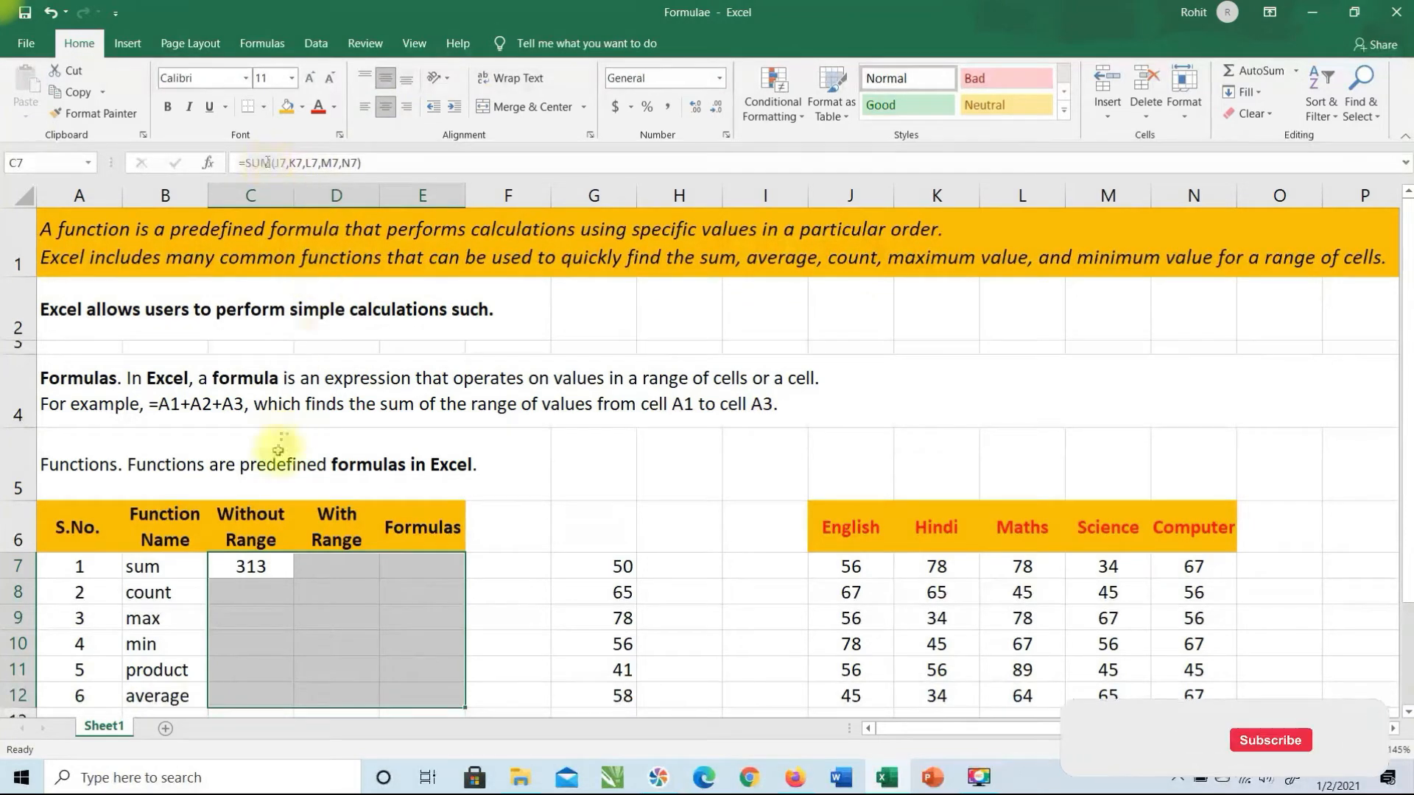
Enter =sum(J7:J12) in cell D7 to total the English marks with a range.
click(315, 574)
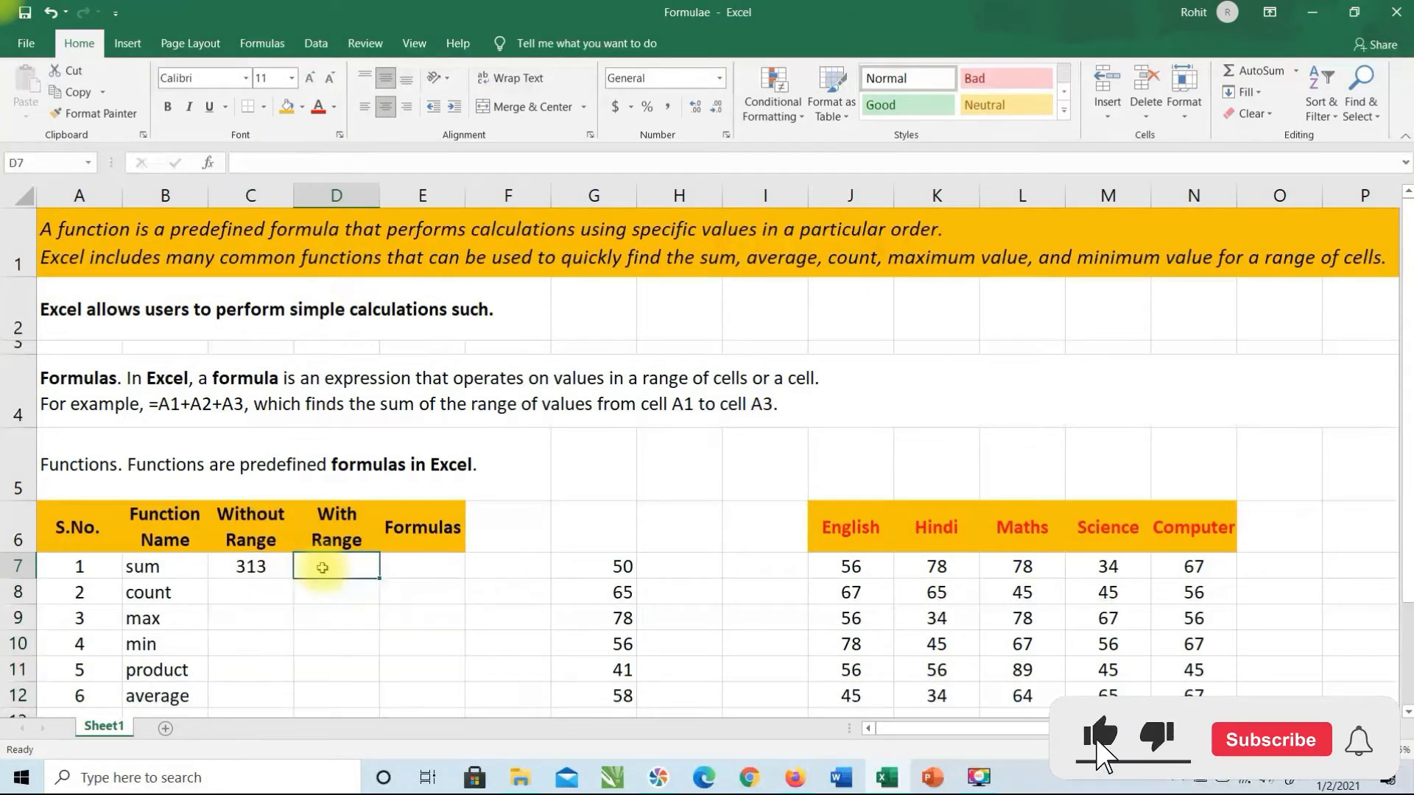
click(254, 569)
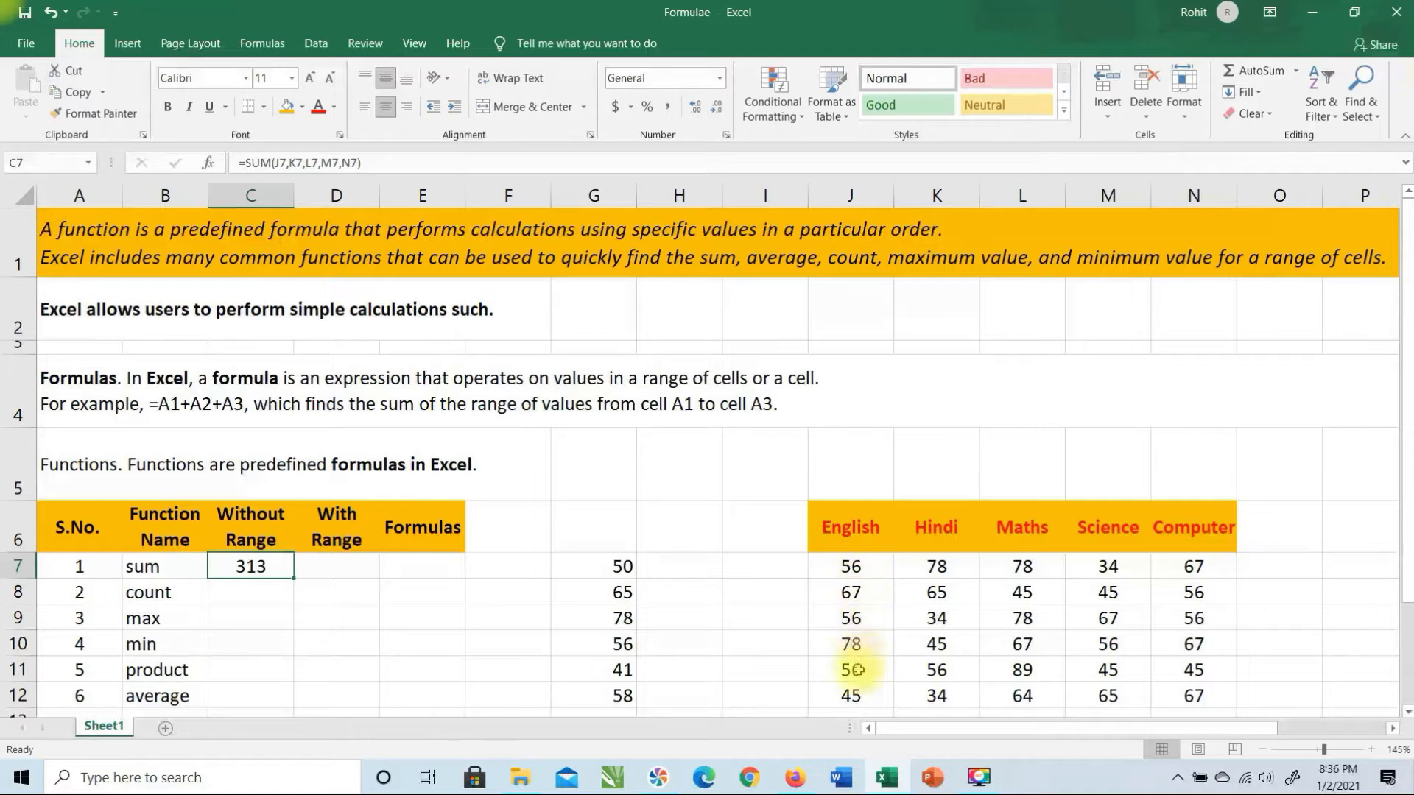
click(366, 564)
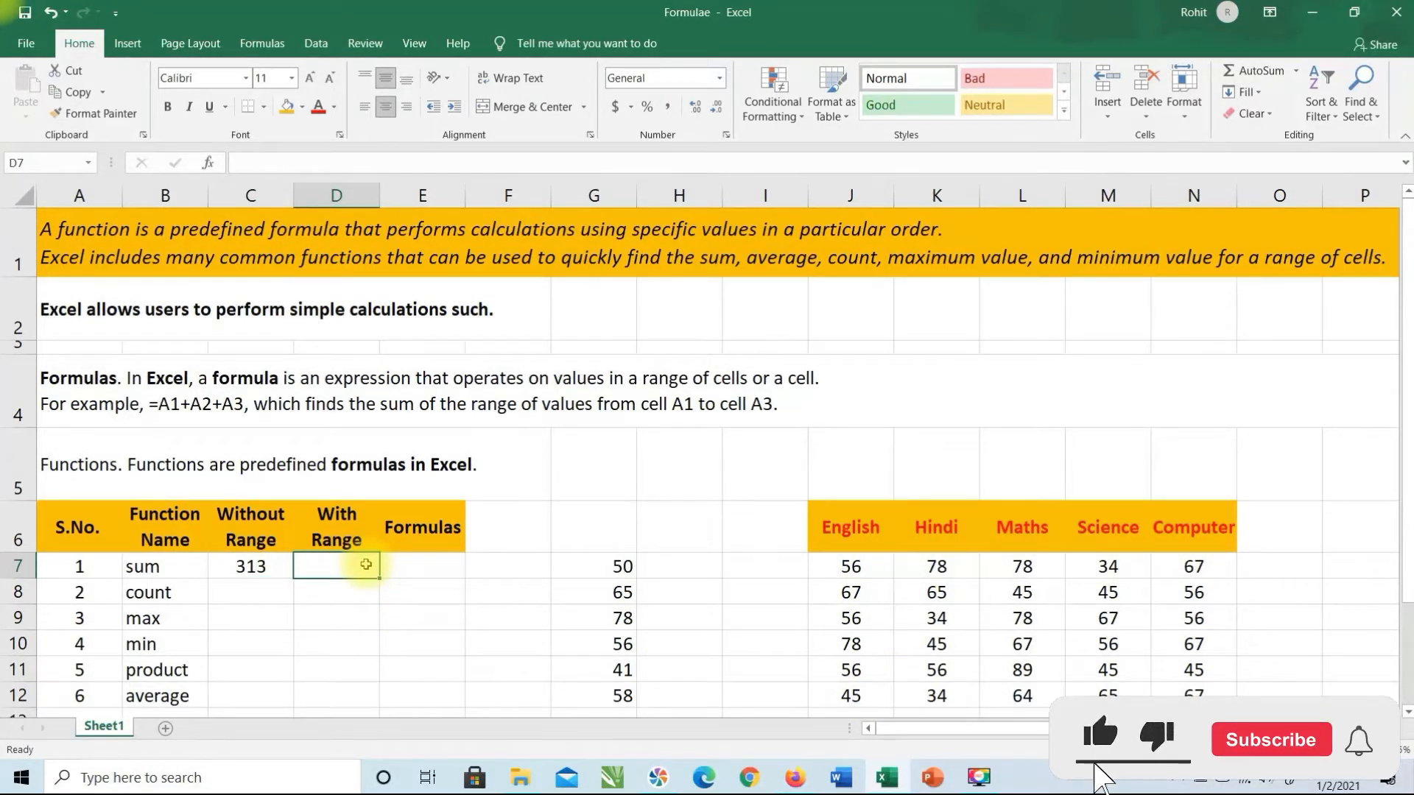
text(=)
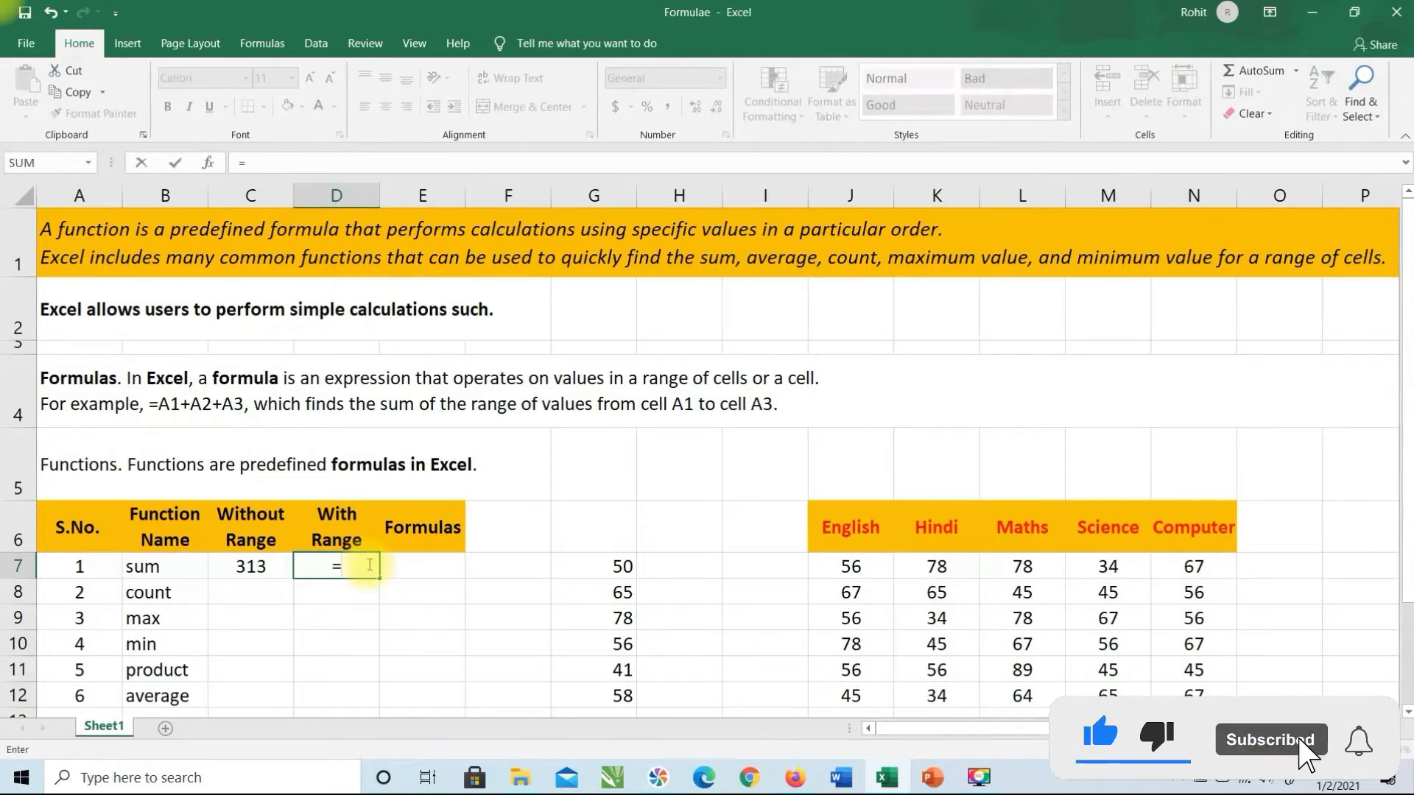
text(sum)
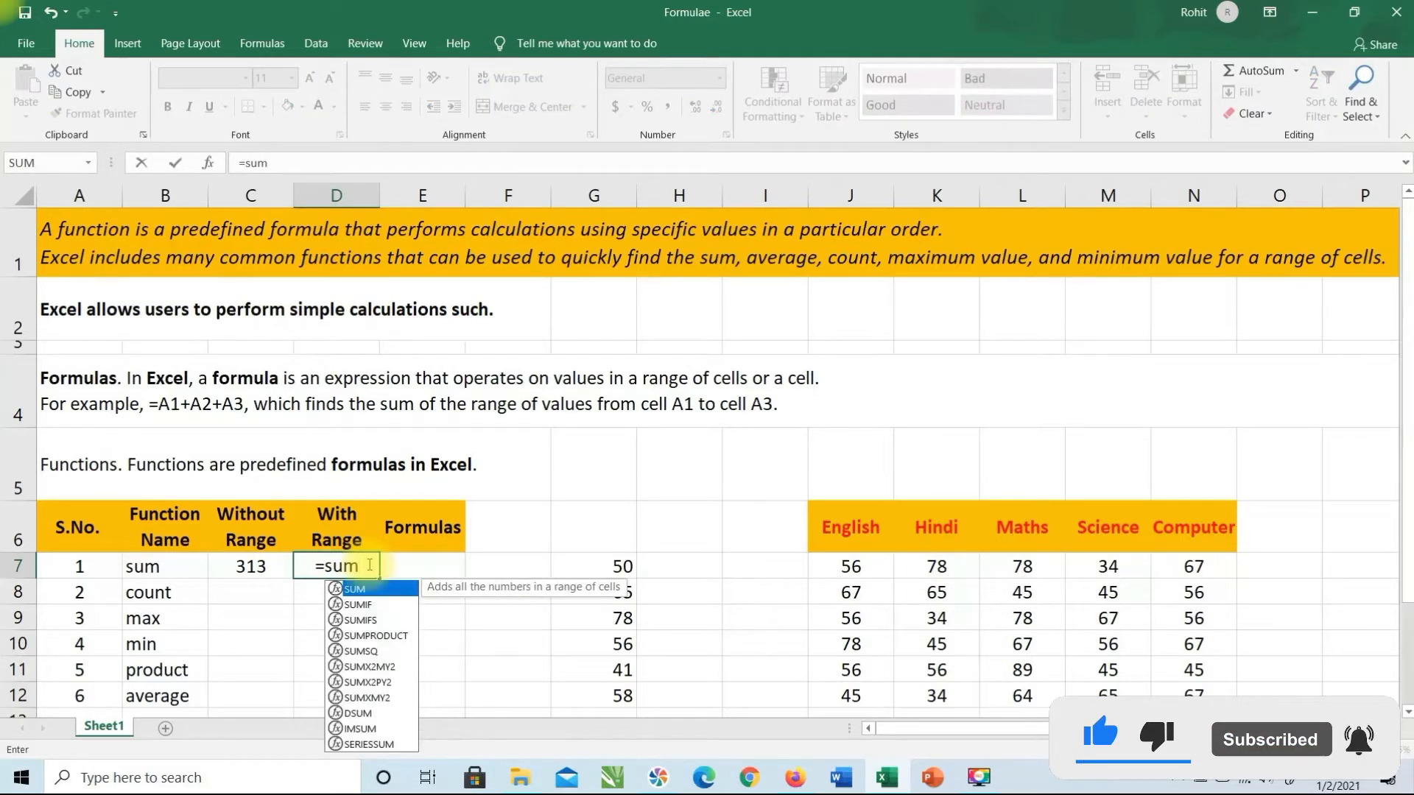
text(()
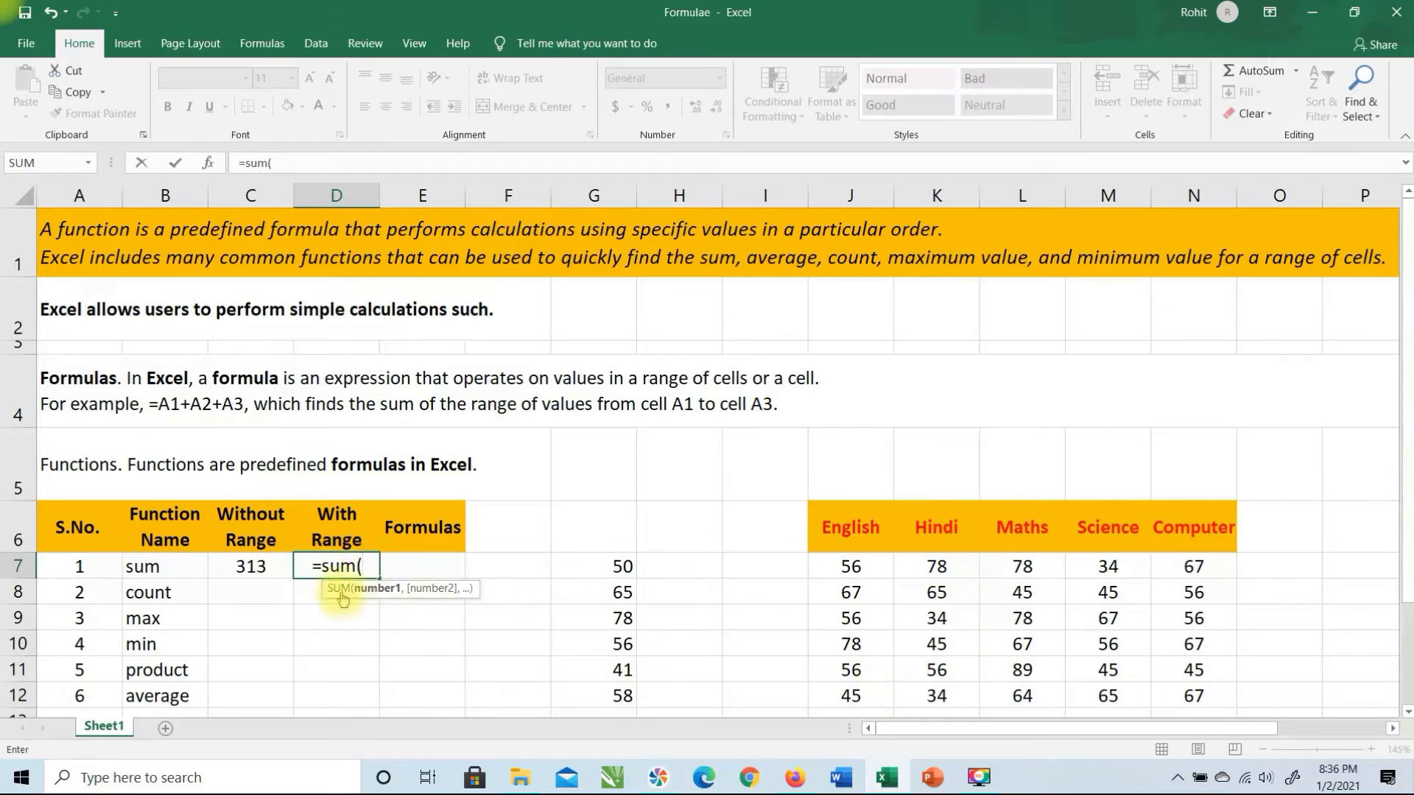
drag(879, 565, 865, 693)
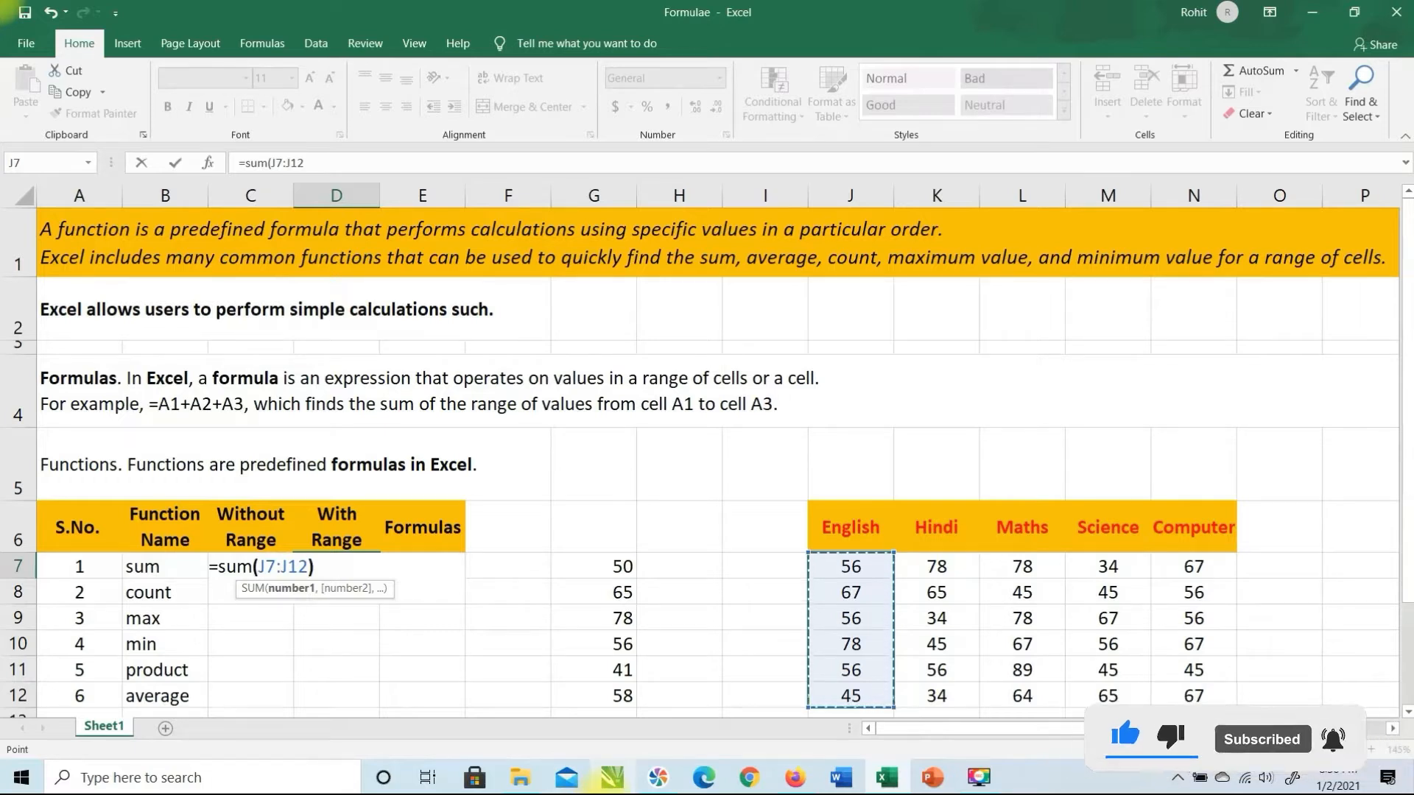
text())
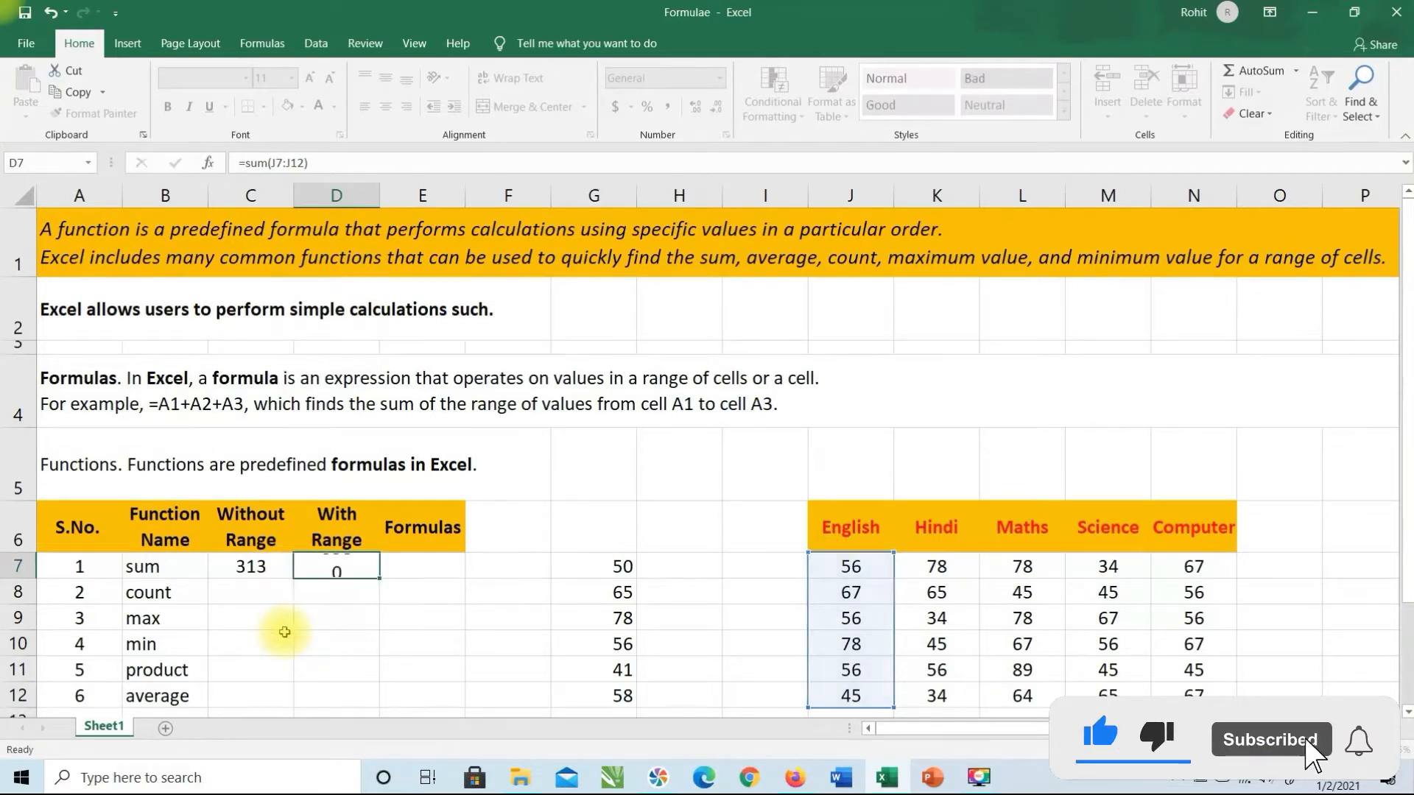
key(Return)
click(325, 566)
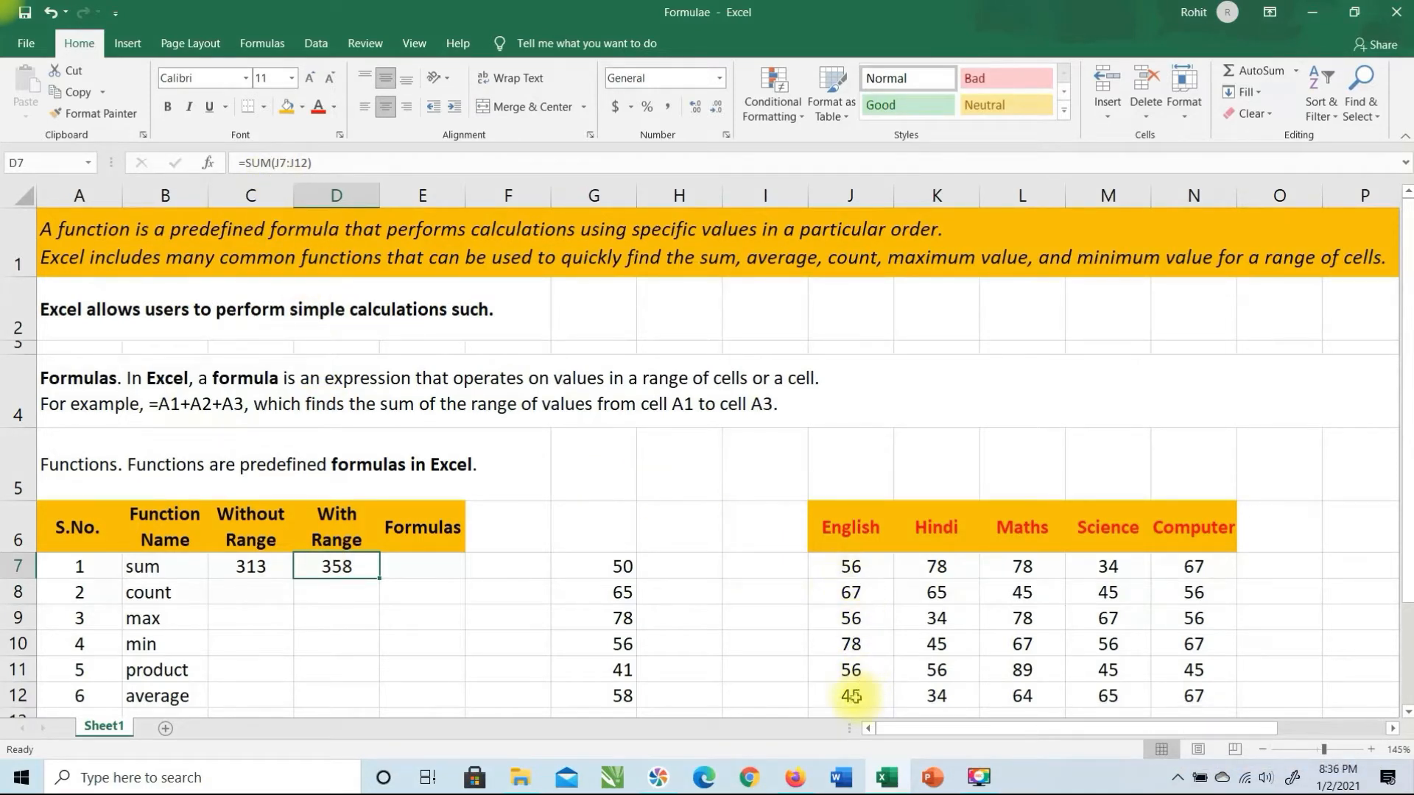
Change the formula in cell D7 to =SUM(J7:N7) to total the first row of marks with a range.
click(257, 567)
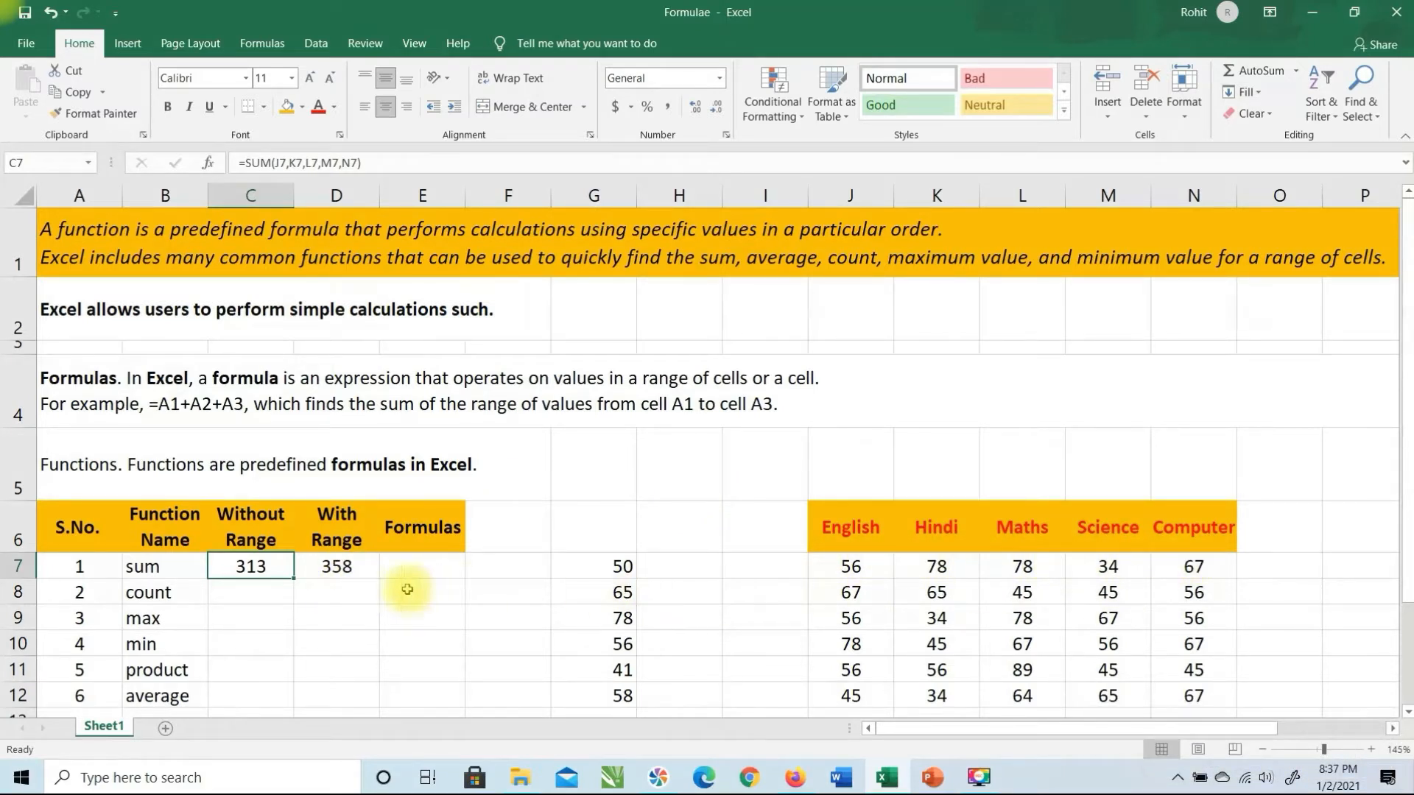
click(336, 566)
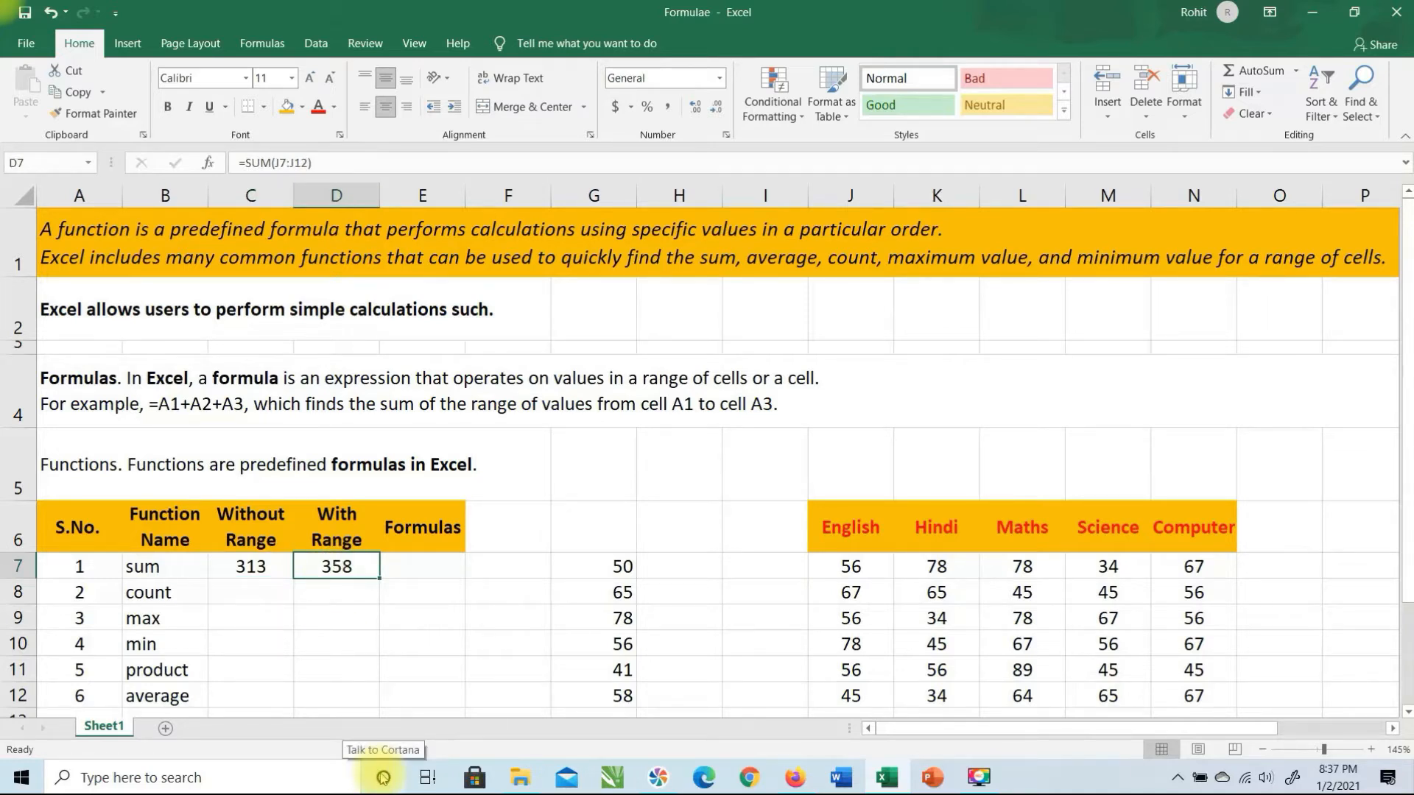
text(7)
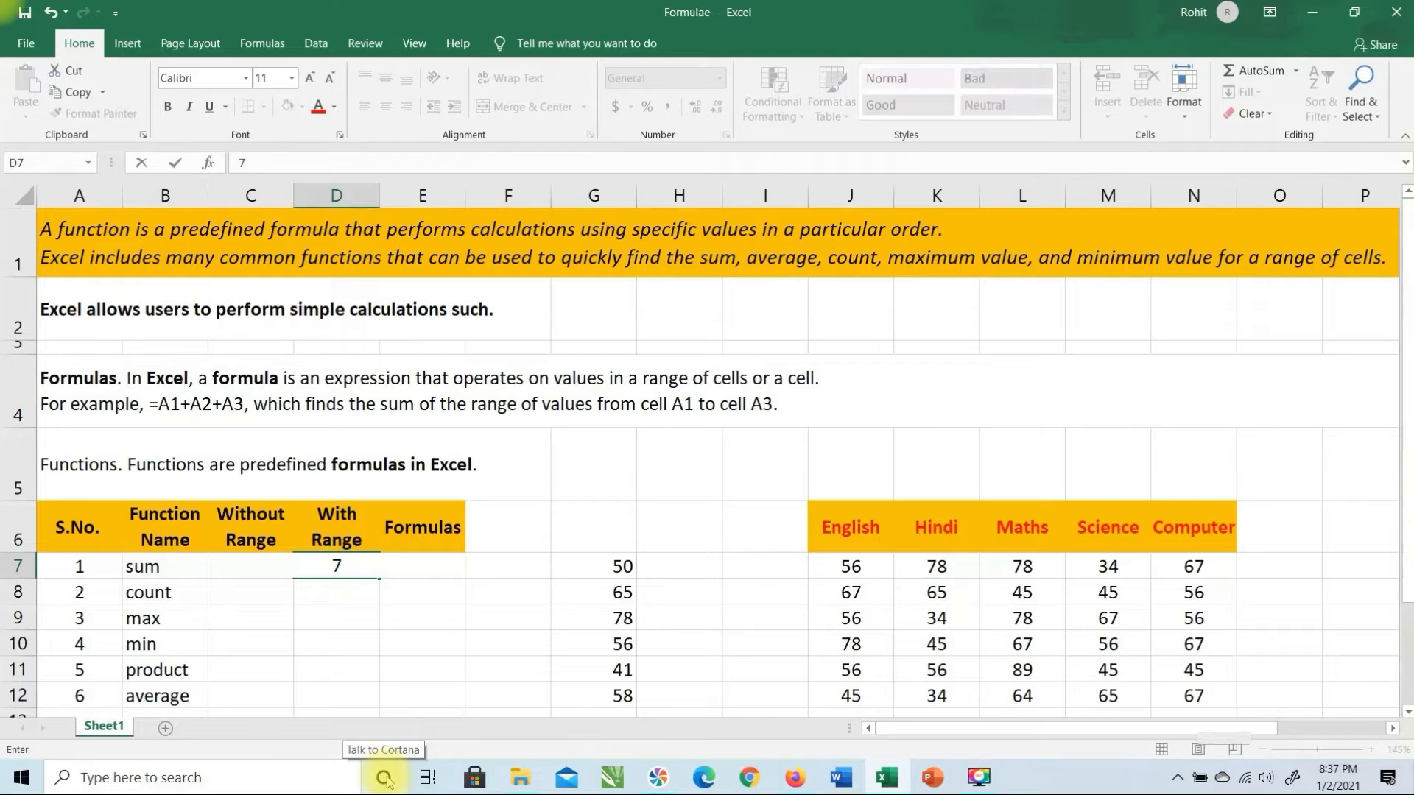
key(Escape)
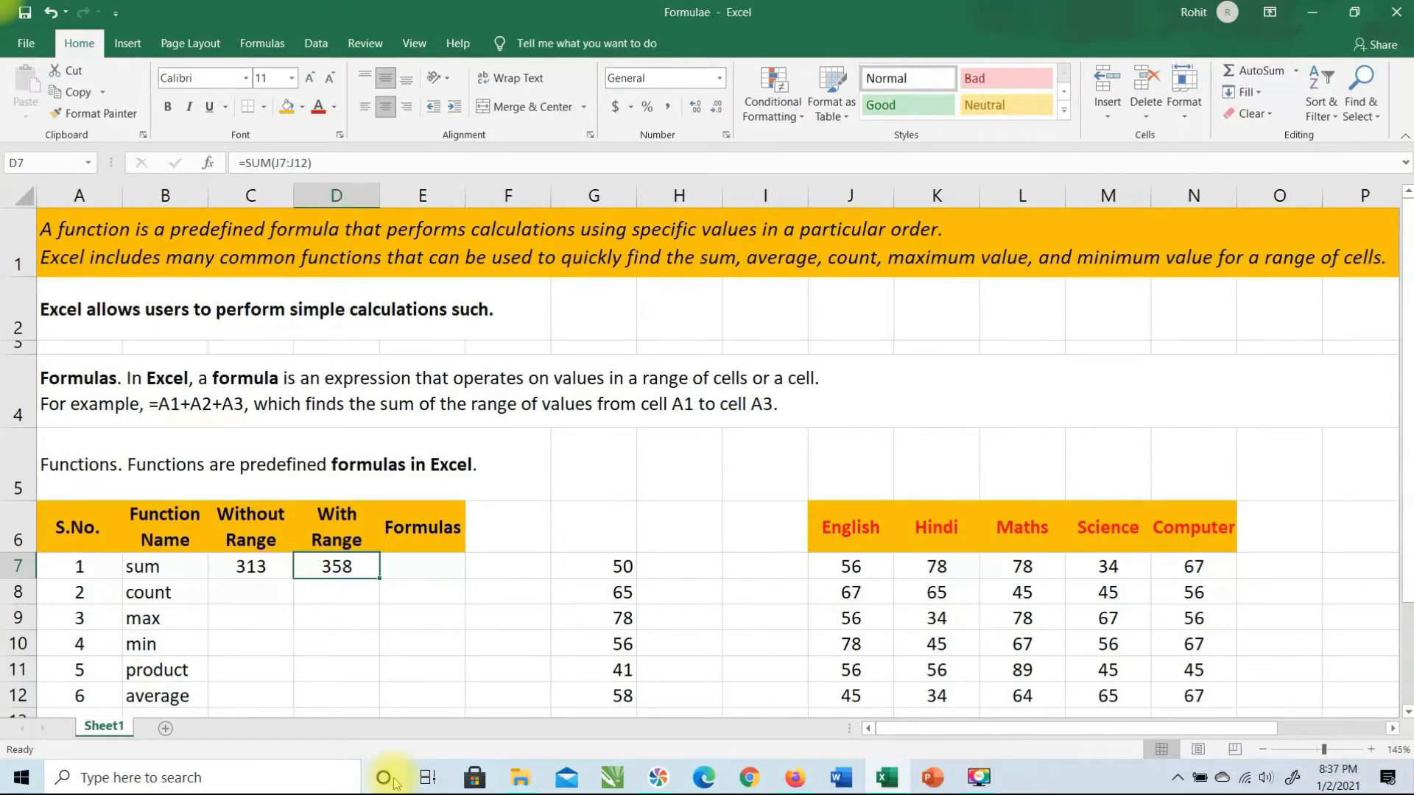
key(F2)
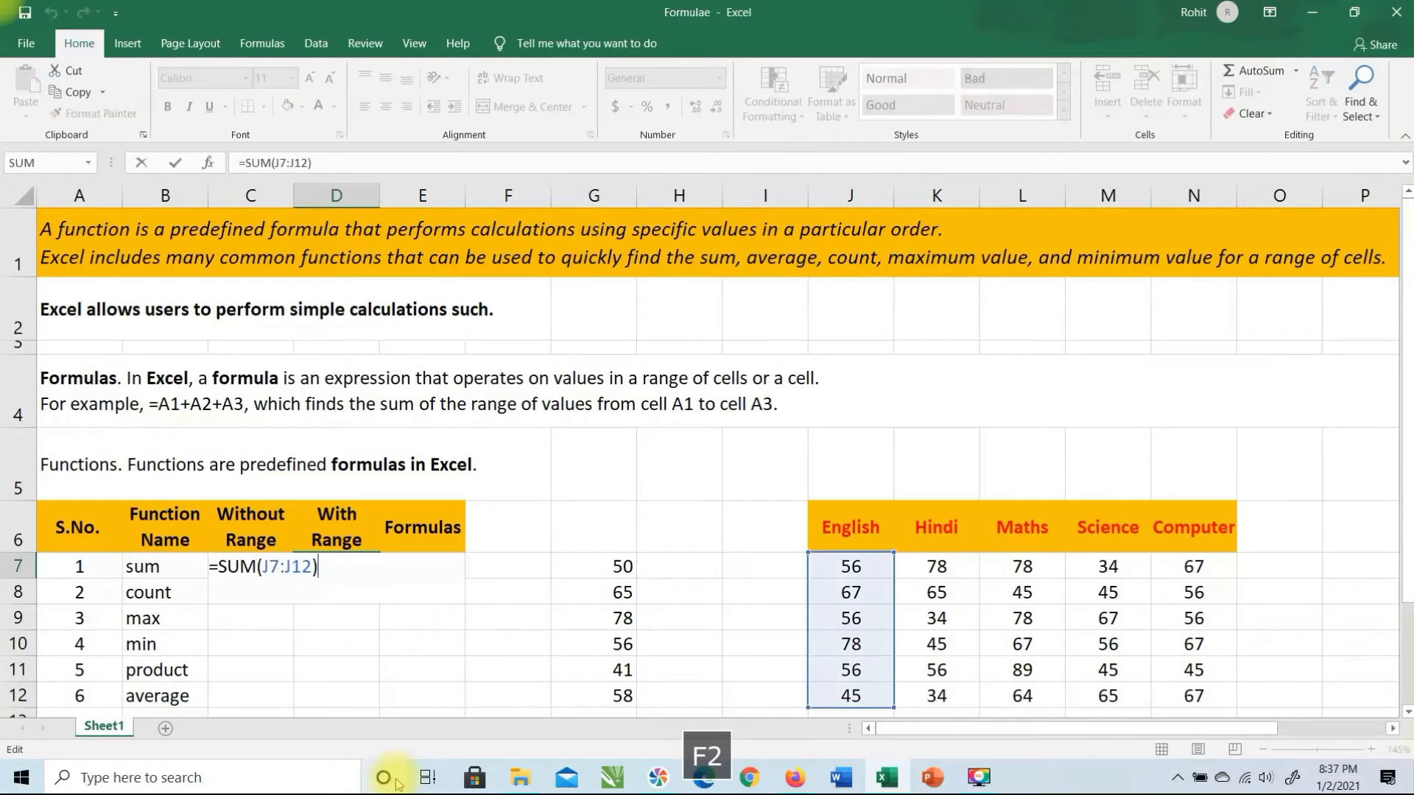
key(Left)
key(Left)
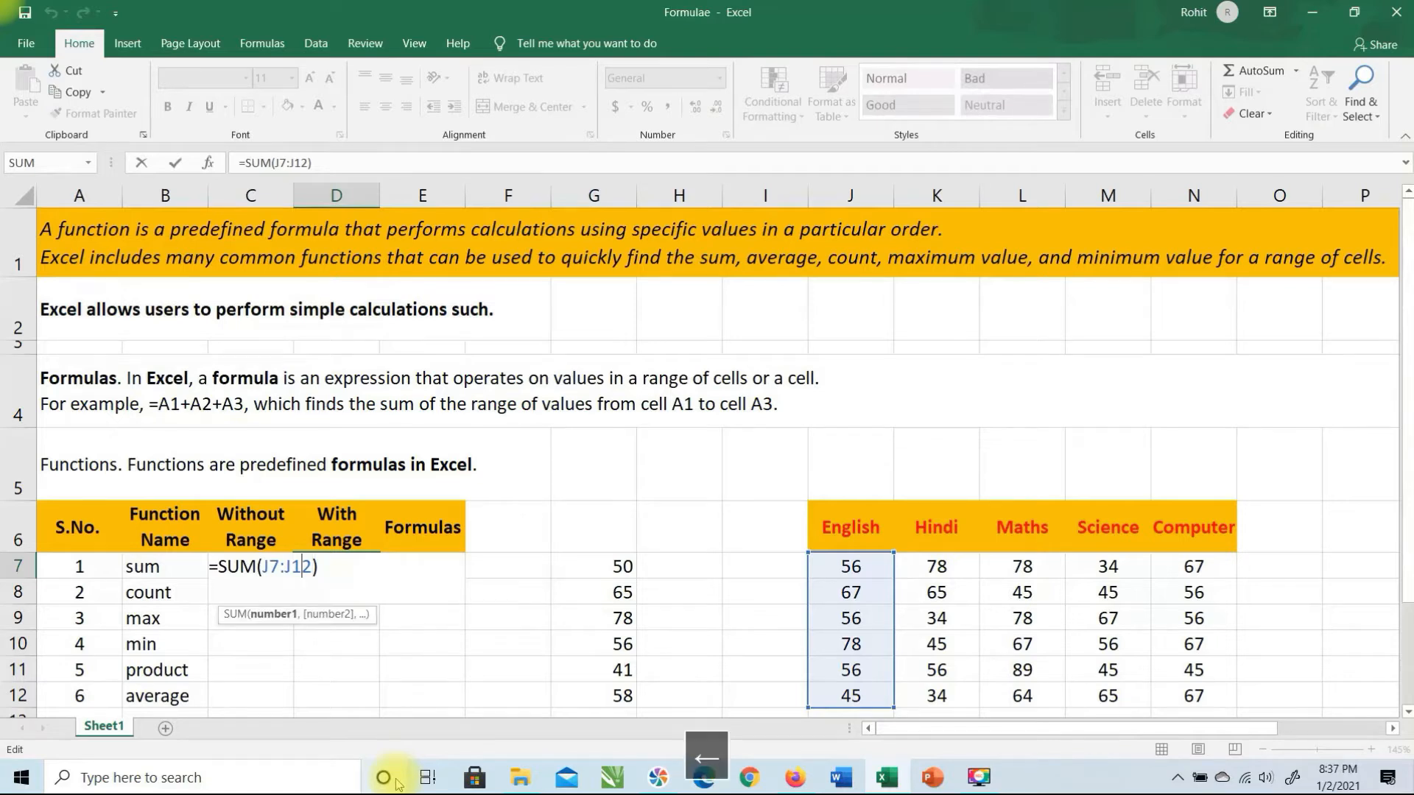
key(Right)
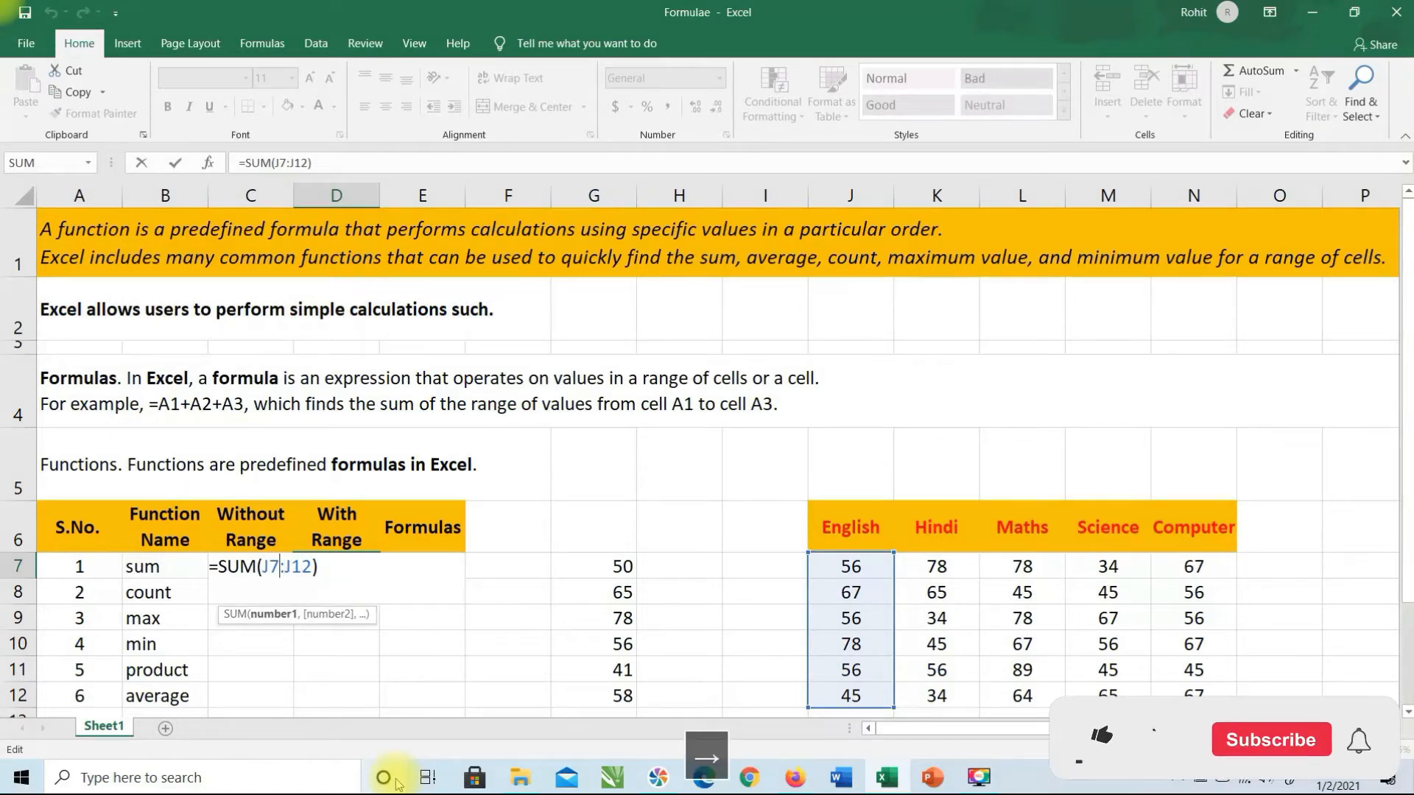
key(BackSpace)
key(BackSpace)
key(BackSpace)
key(BackSpace)
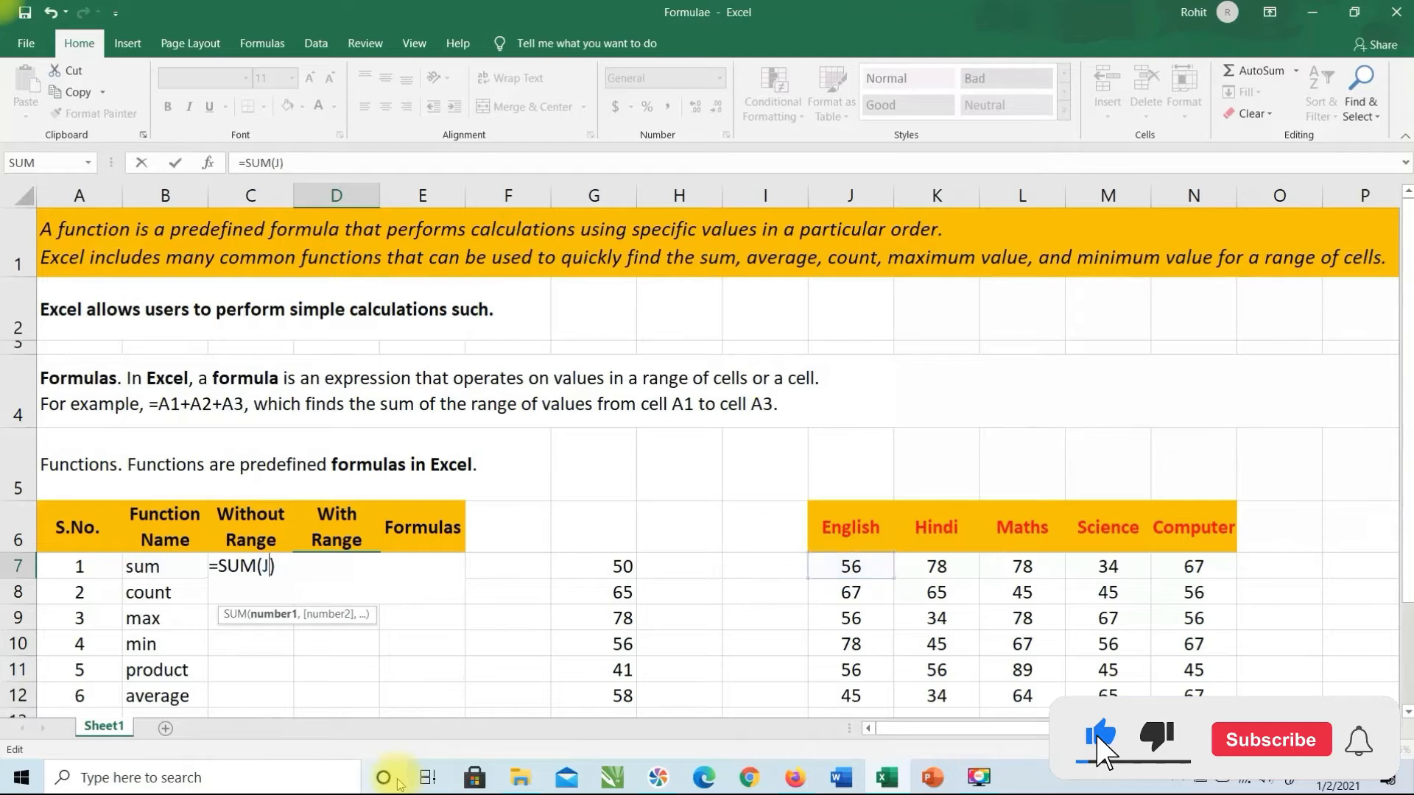
drag(862, 568, 1161, 569)
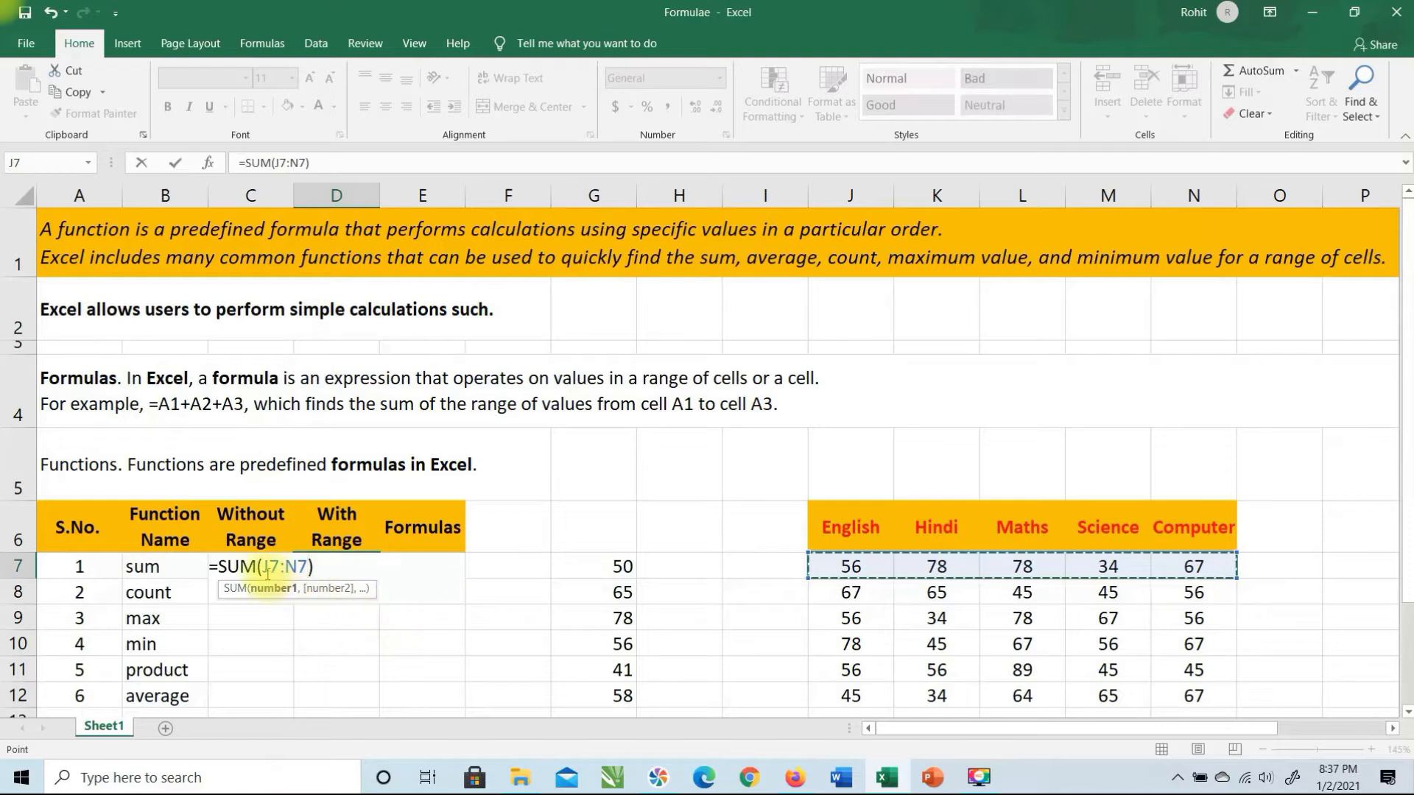
key(Return)
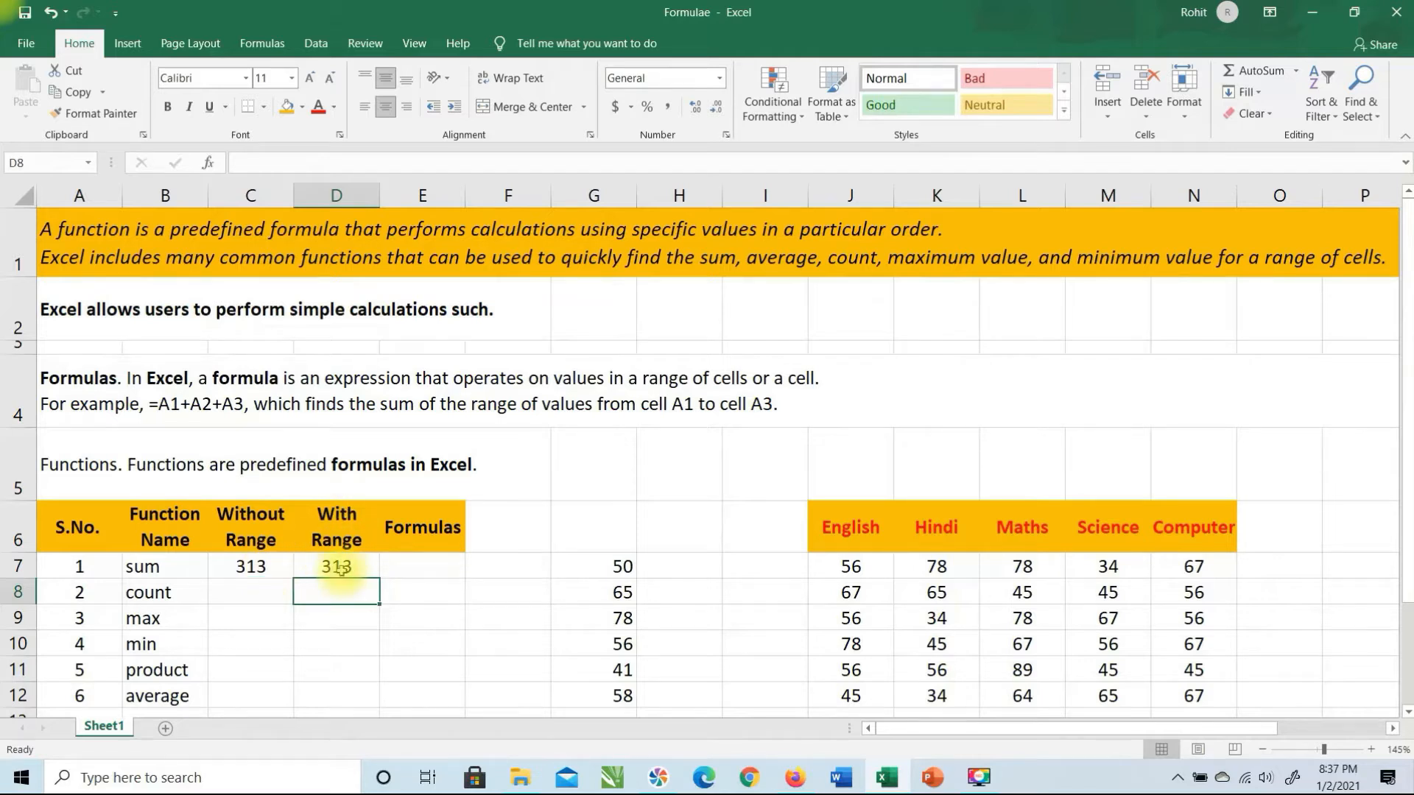
Enter =J7+K7+L7+M7+N7 in cell E7 to total the first row of marks, and compare it with the formula in D7.
click(427, 563)
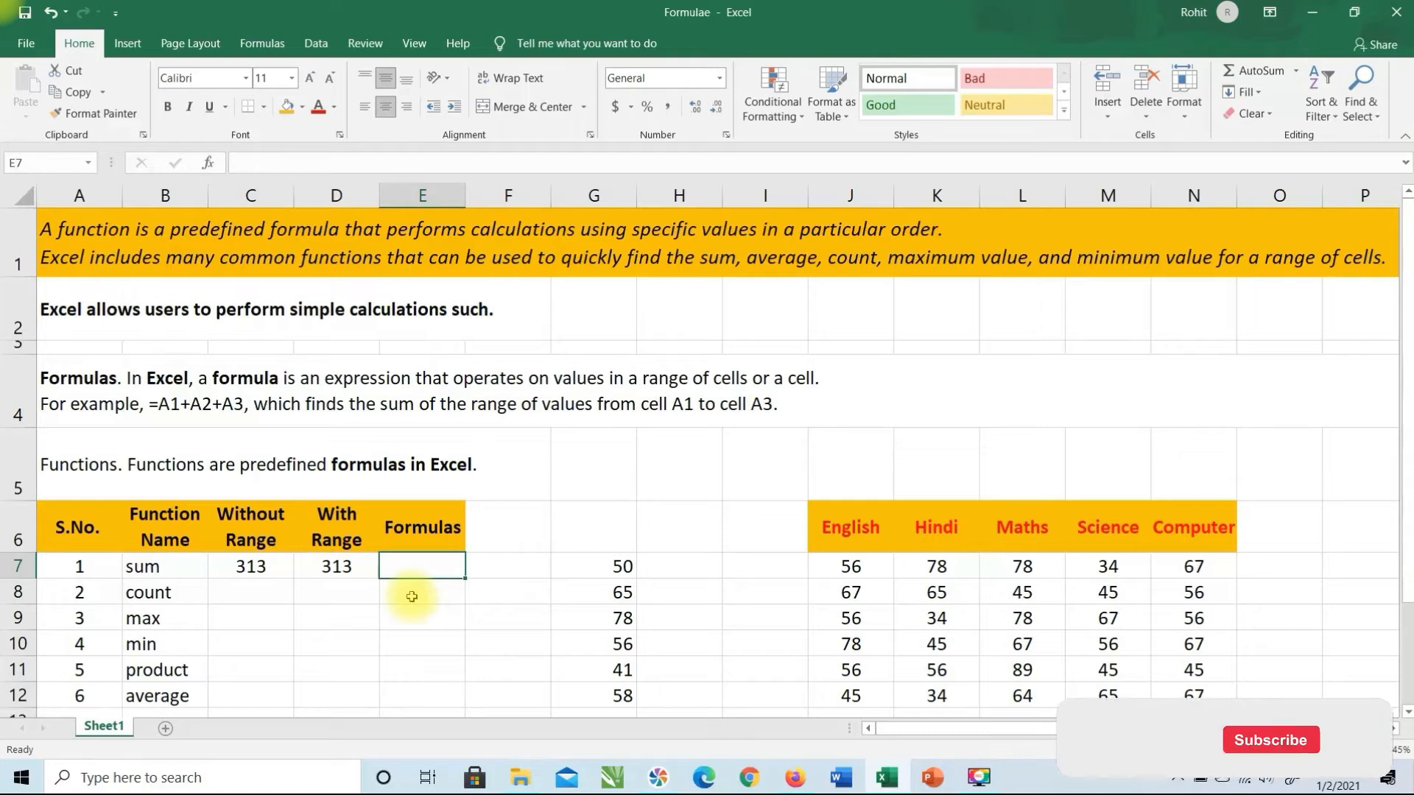
text(=)
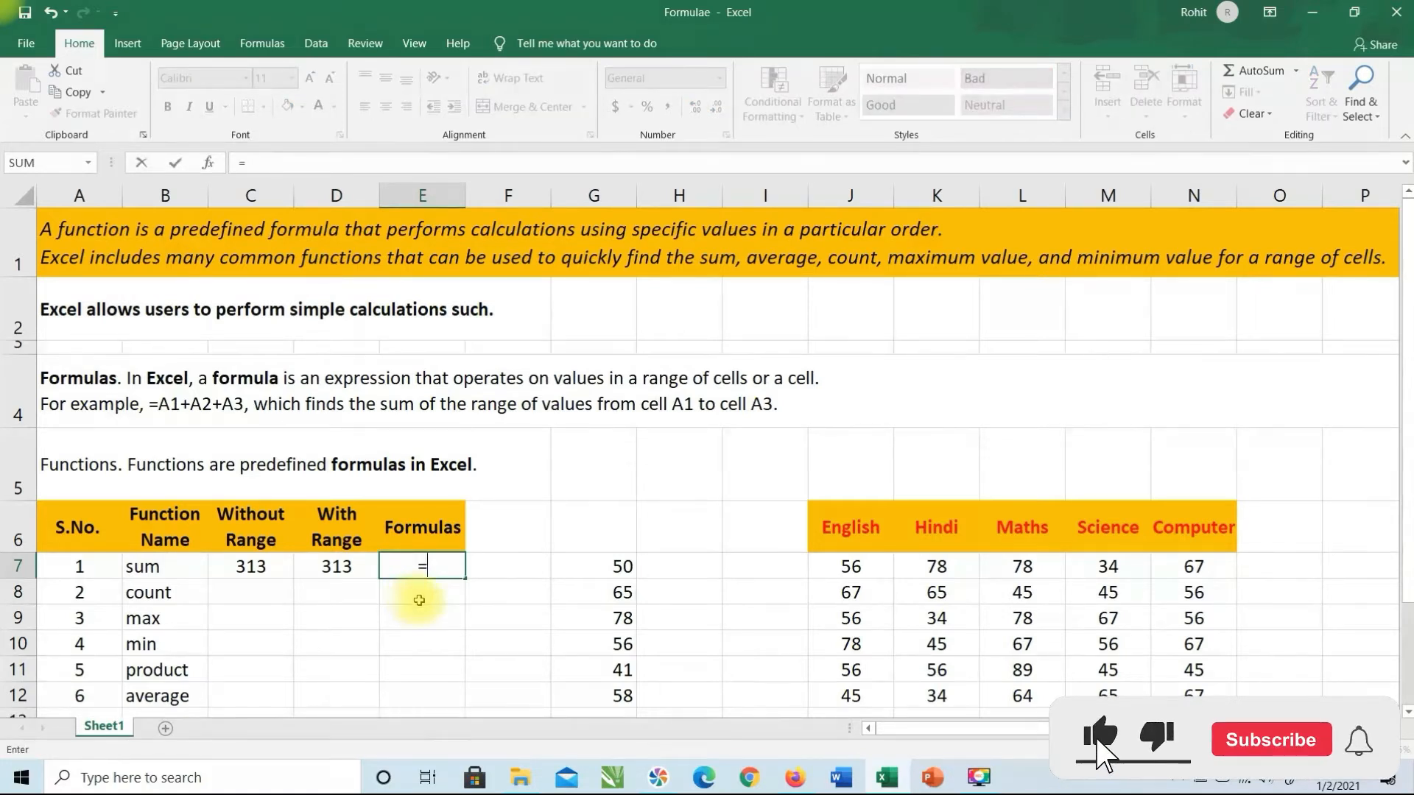
click(863, 568)
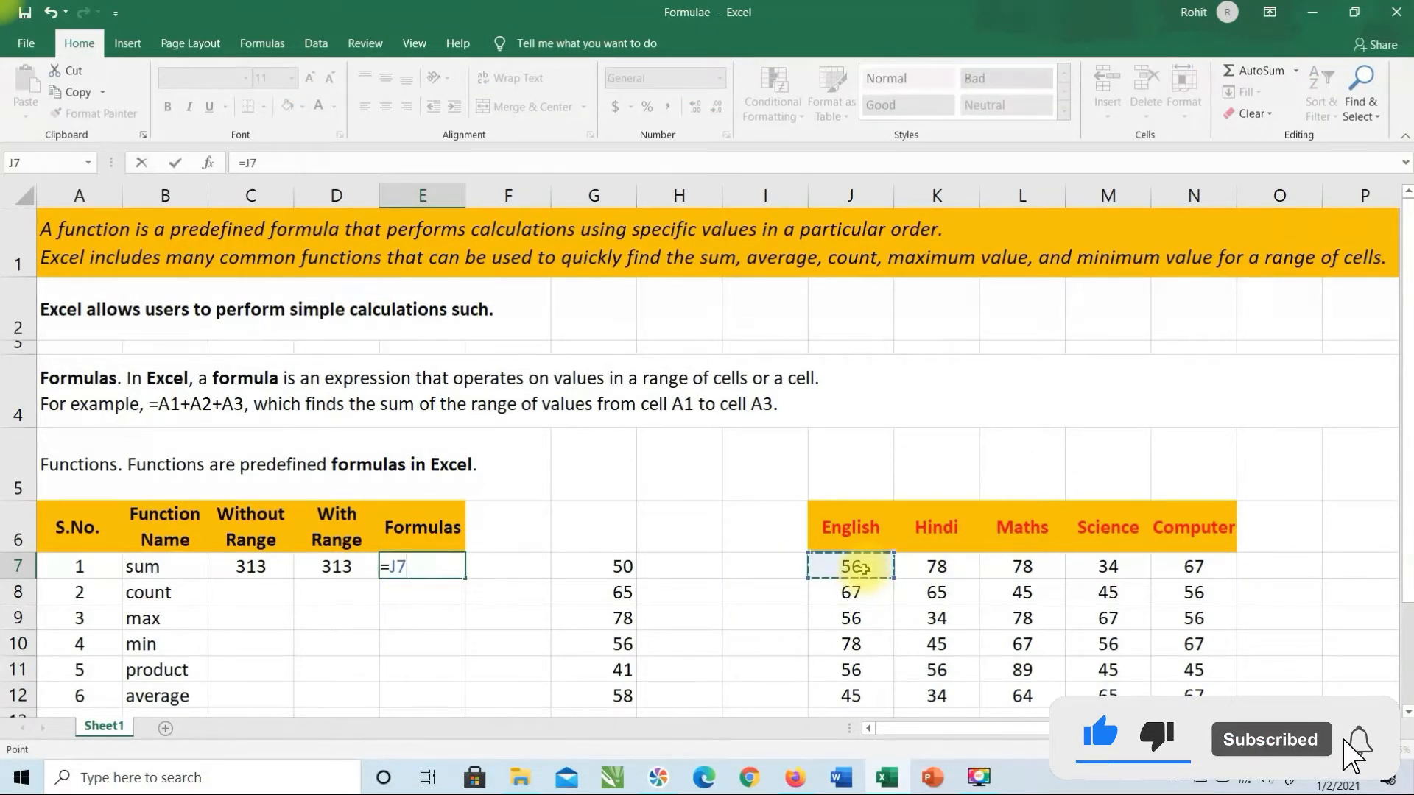
text(+)
click(930, 566)
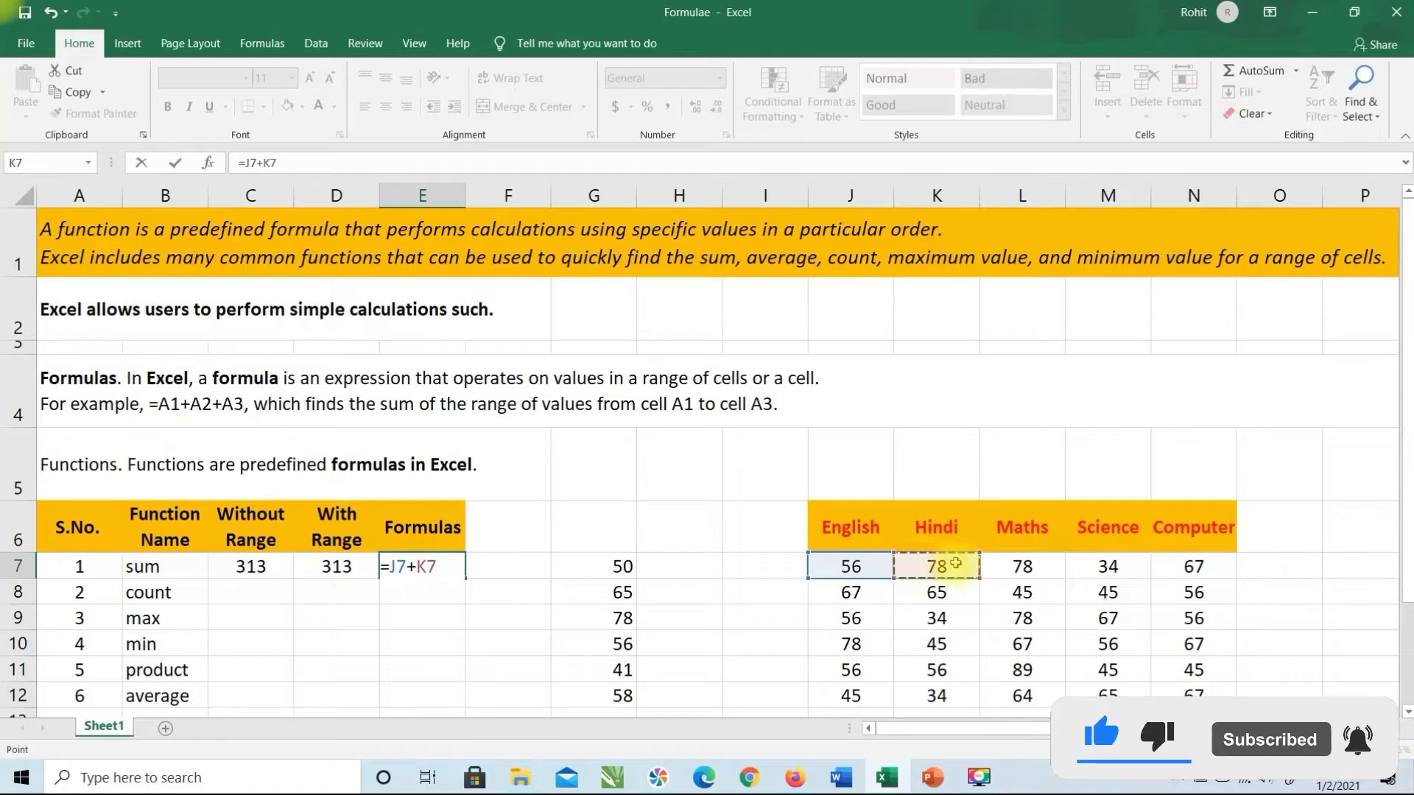
text(+)
click(1026, 563)
text(+)
click(1105, 568)
text(+)
click(1208, 567)
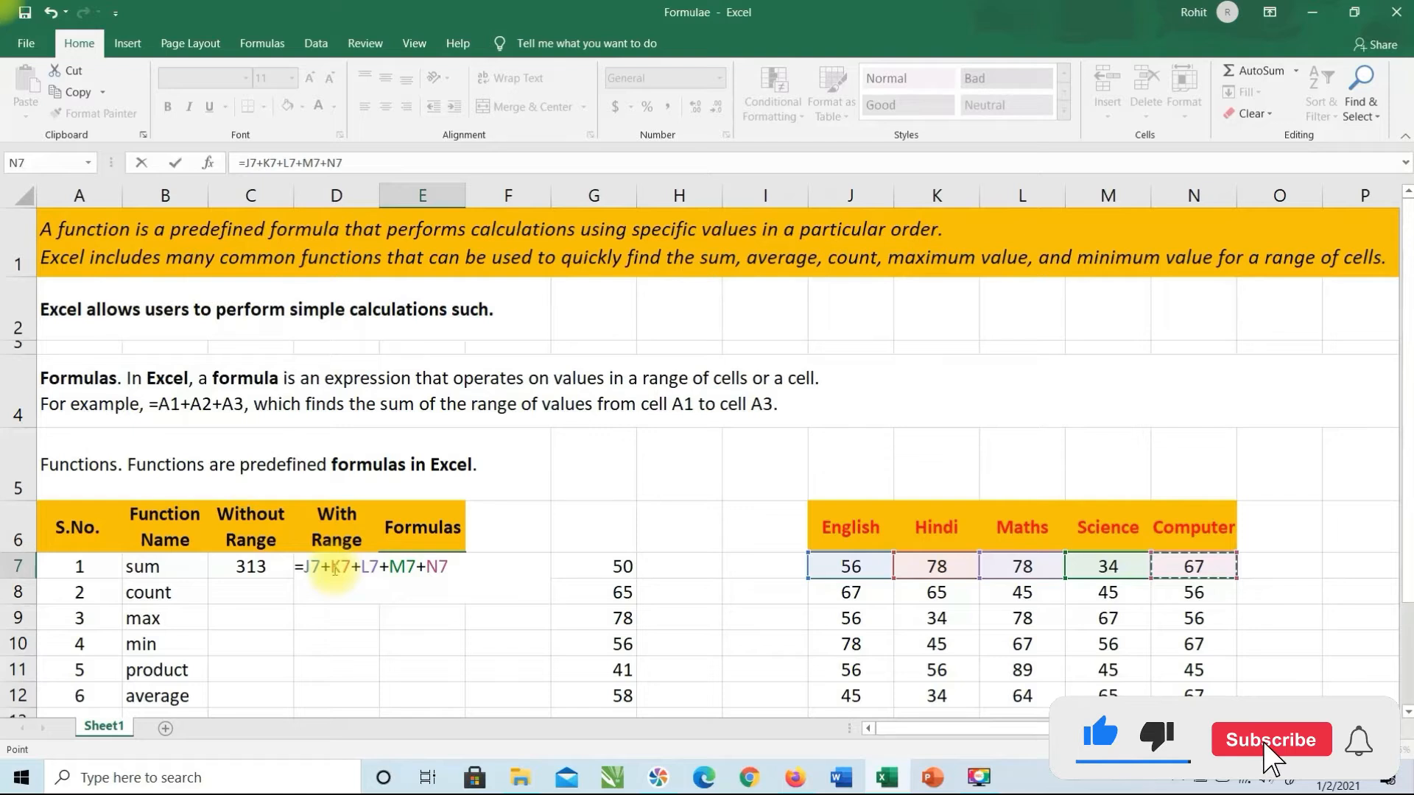
key(Return)
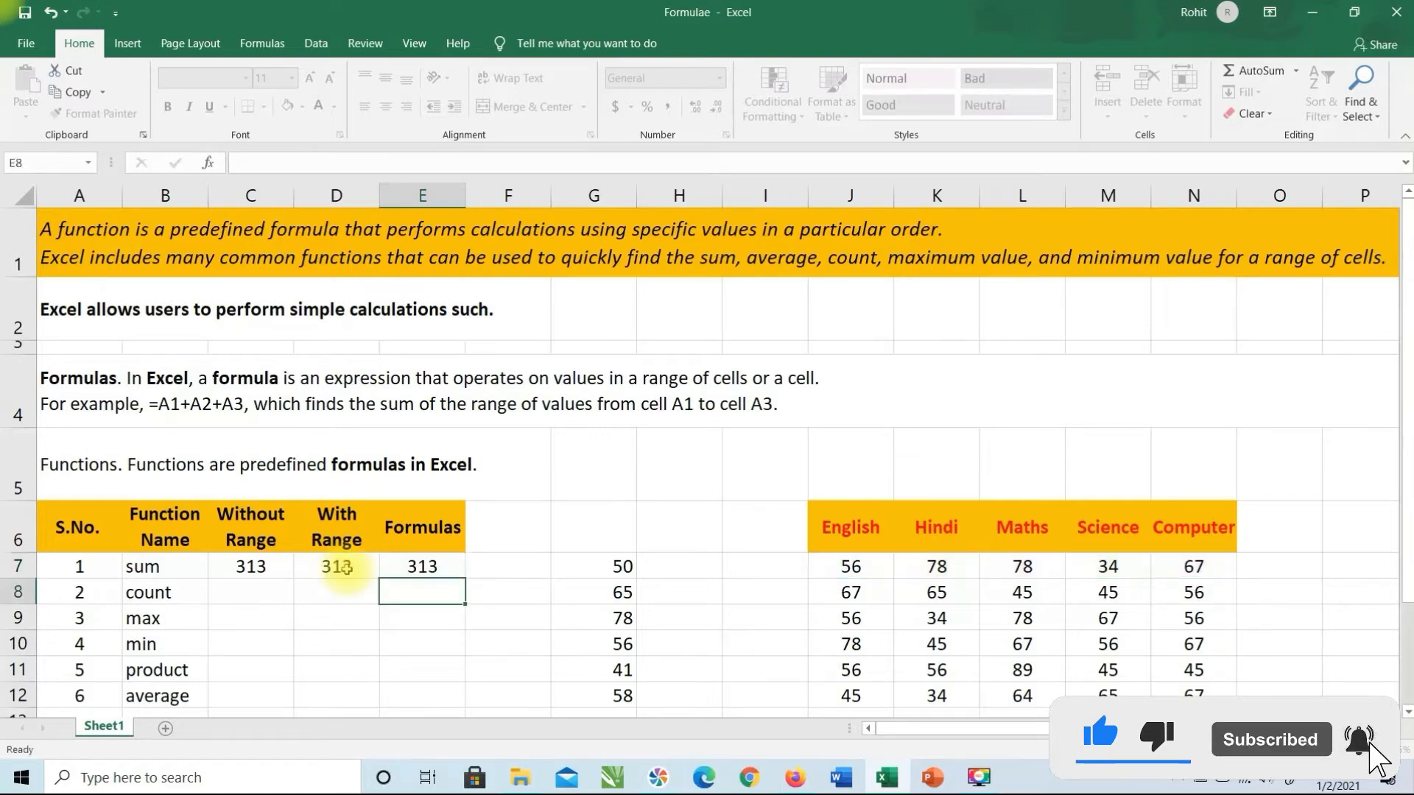
click(327, 566)
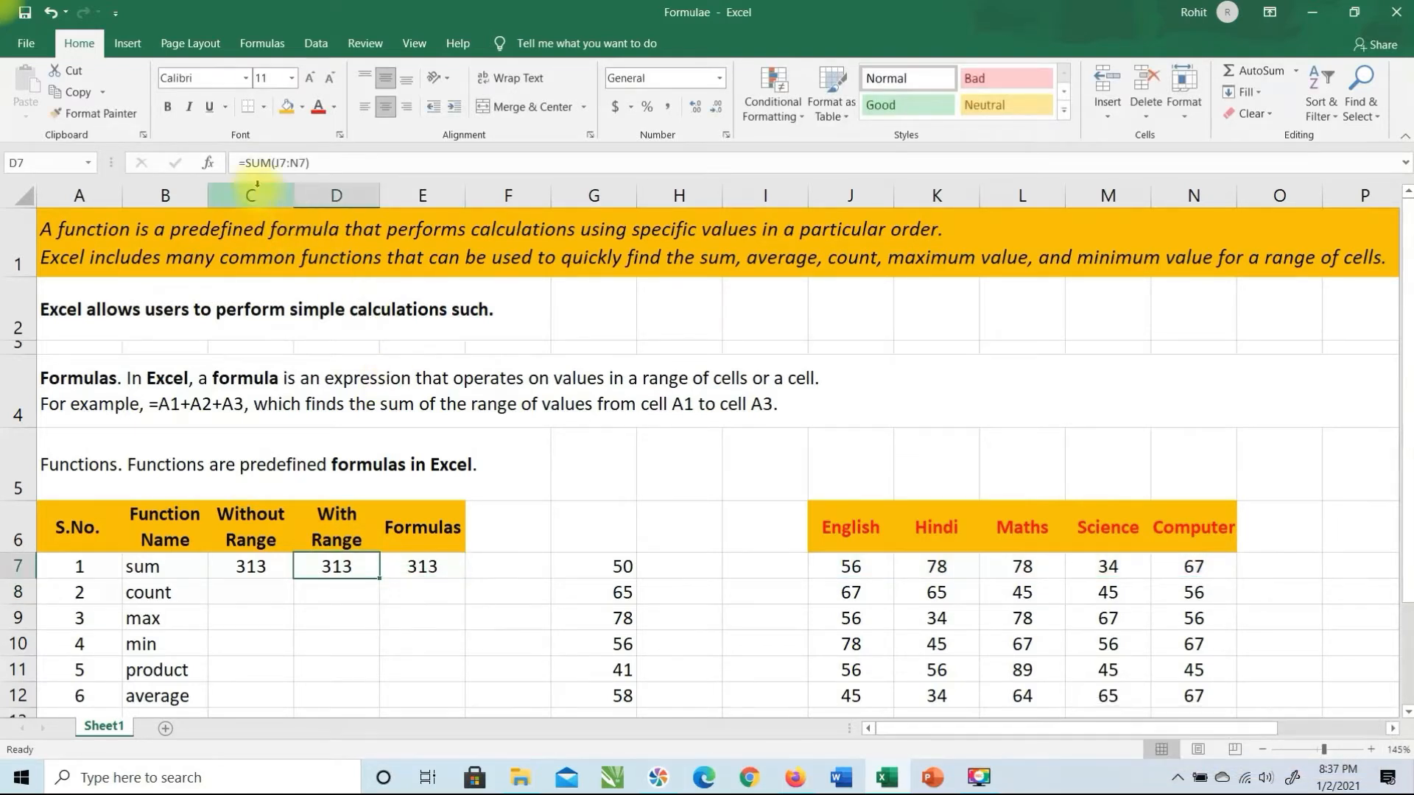
click(436, 572)
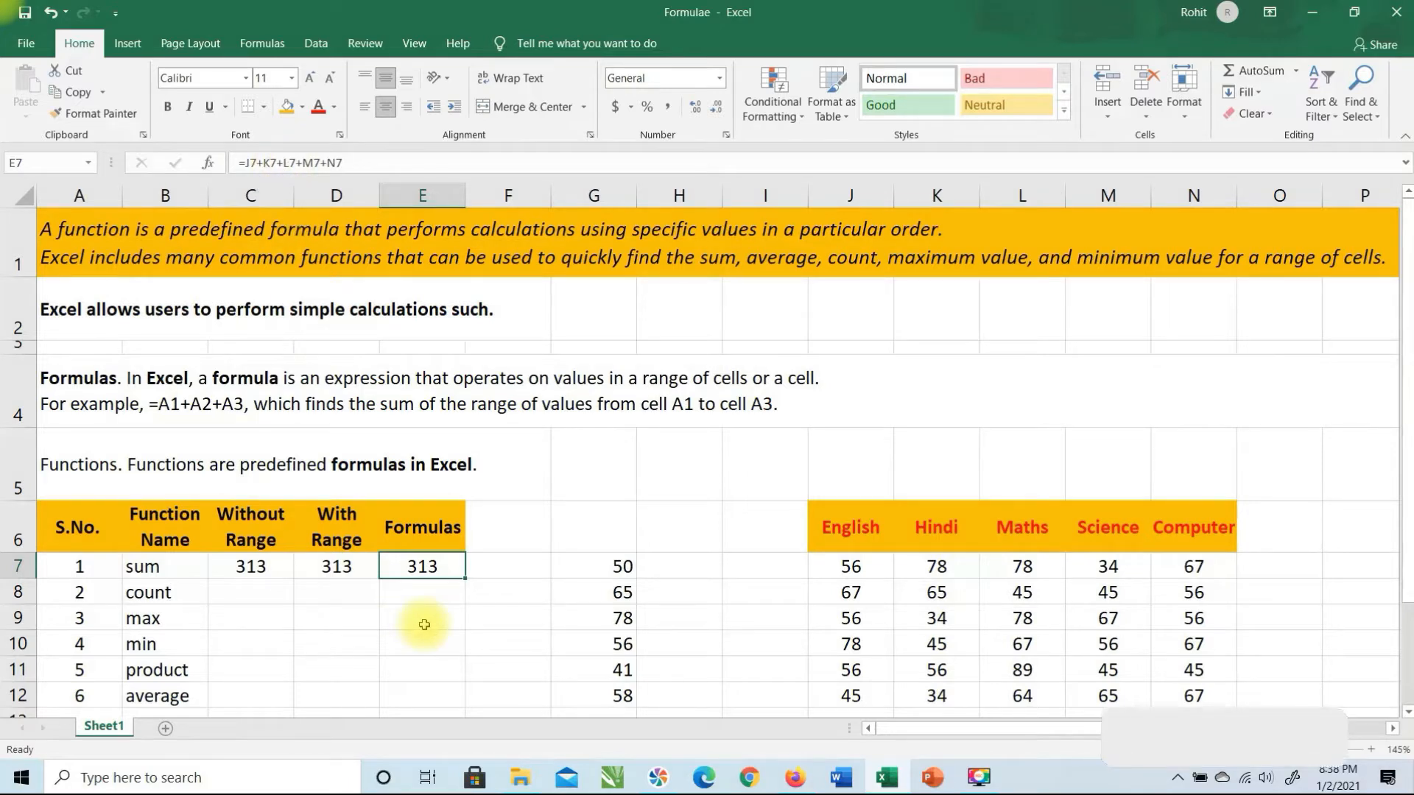
Total cells C7 to E7 with AutoSum and clear the result from cell F7.
click(515, 573)
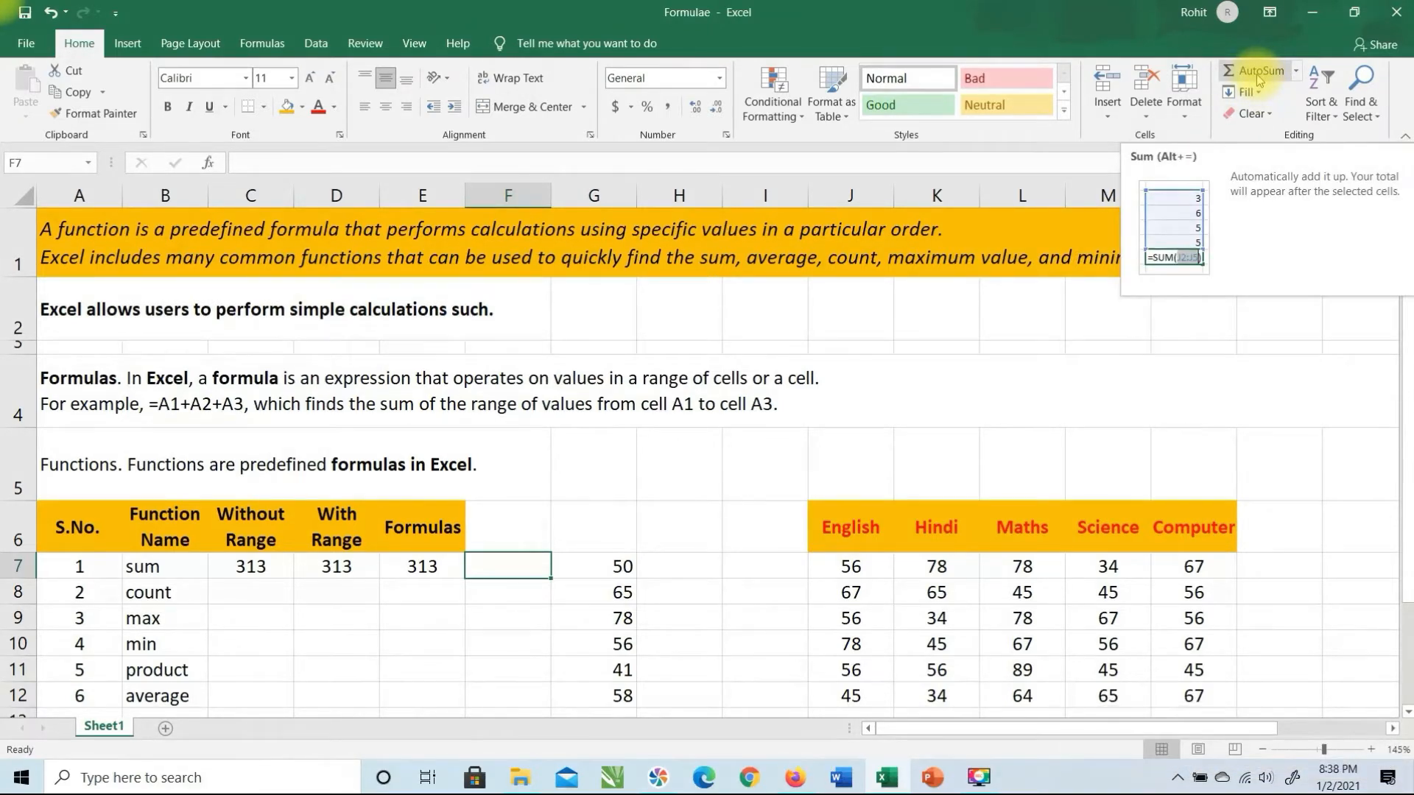
drag(251, 565, 397, 561)
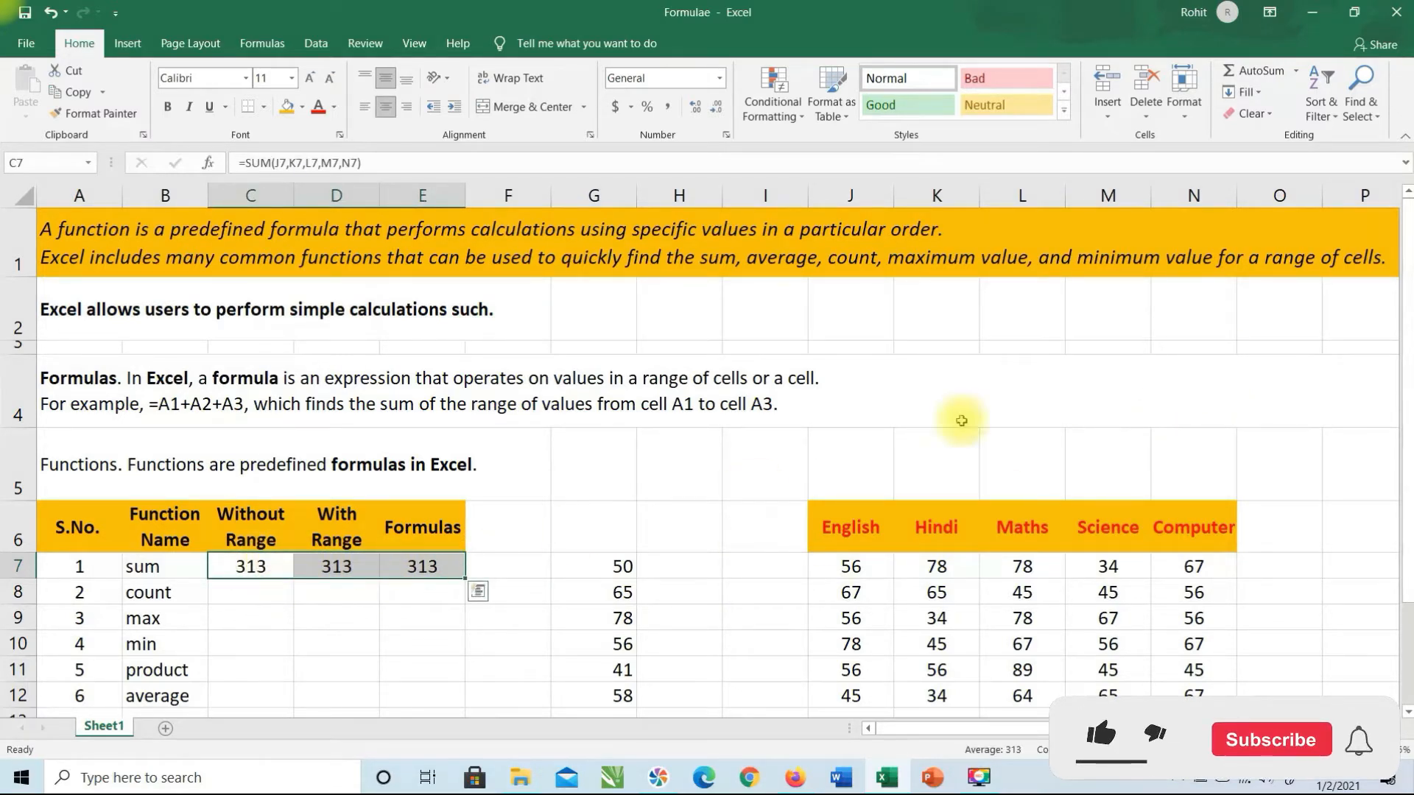
click(1270, 74)
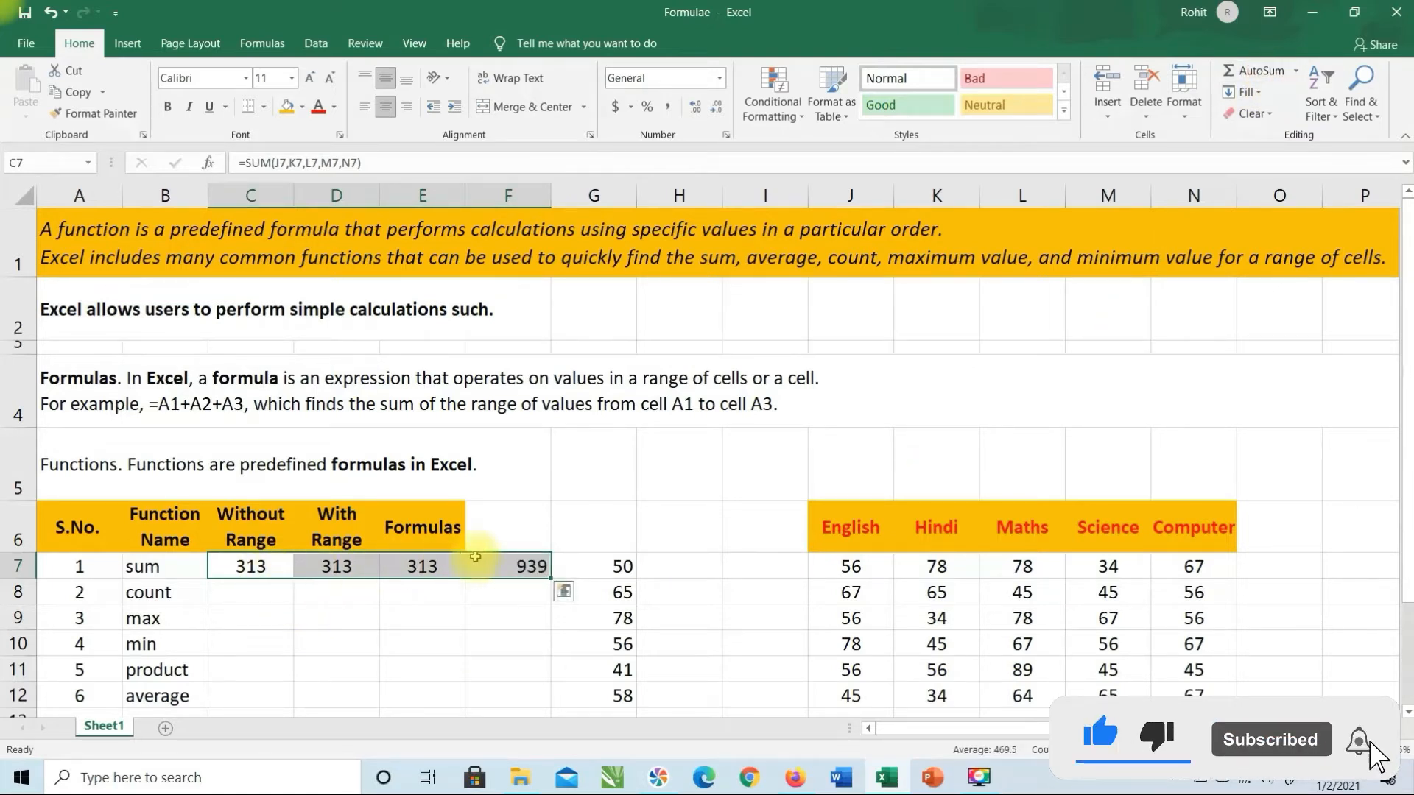
click(514, 562)
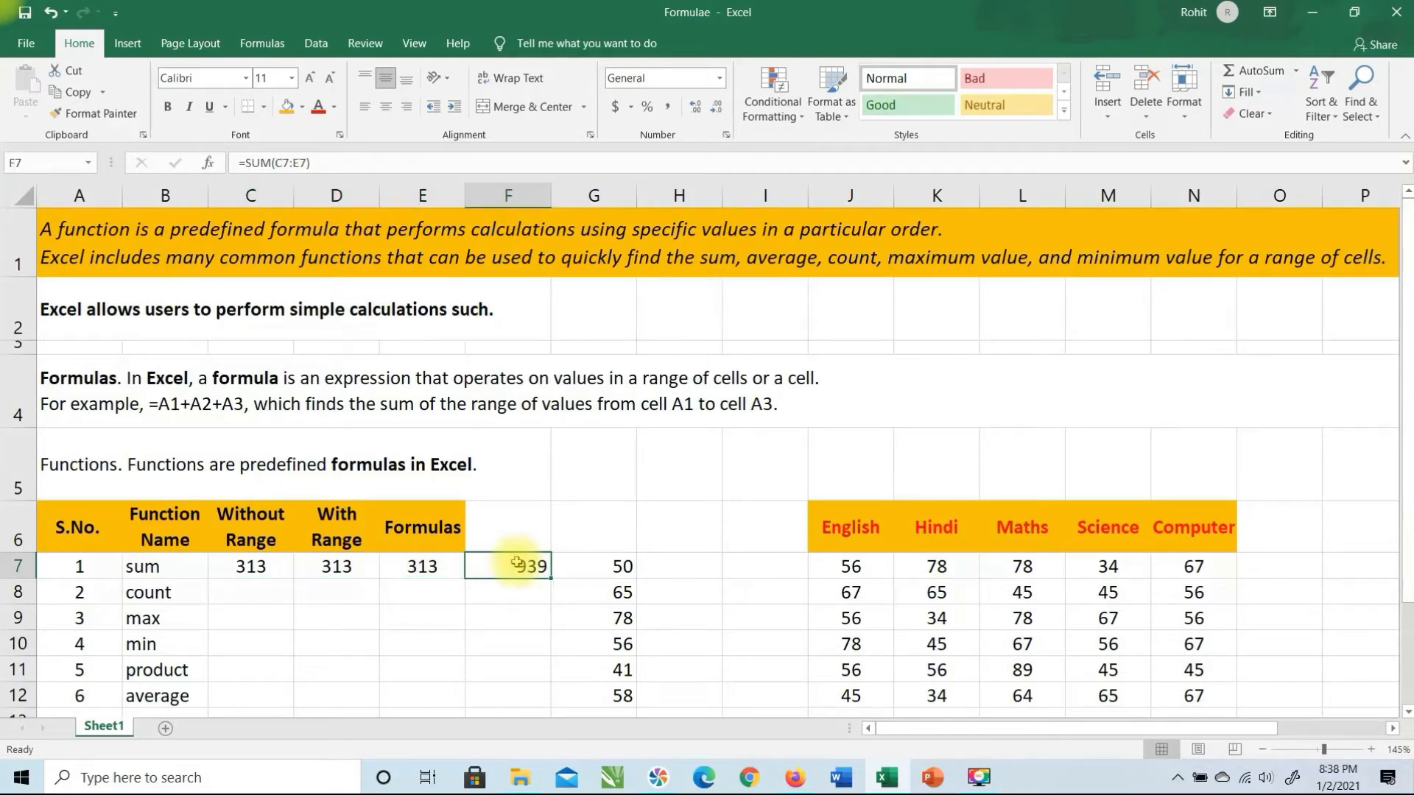
key(Delete)
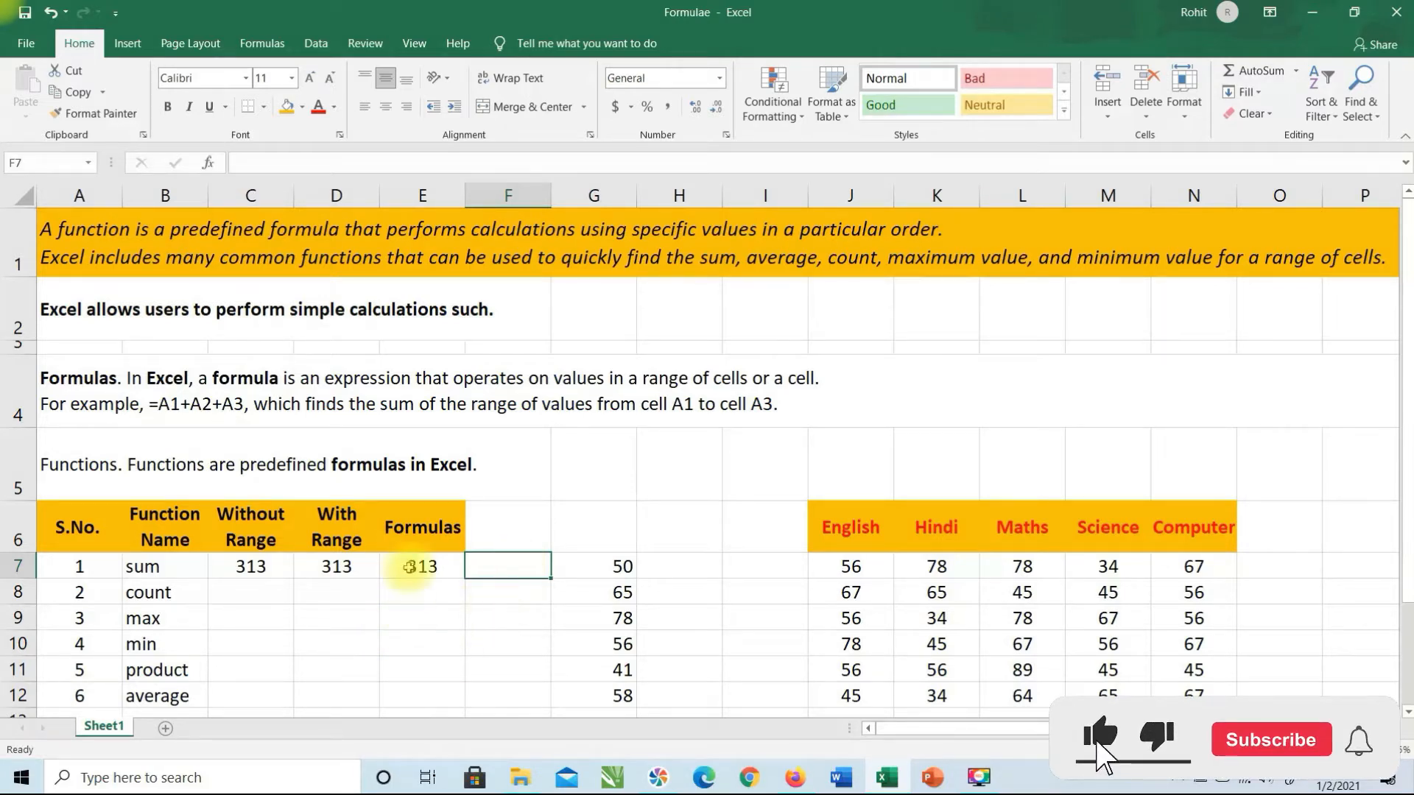
Enter =count(J7:N12) in cell D8 to count all the marks in the table with a range.
click(263, 597)
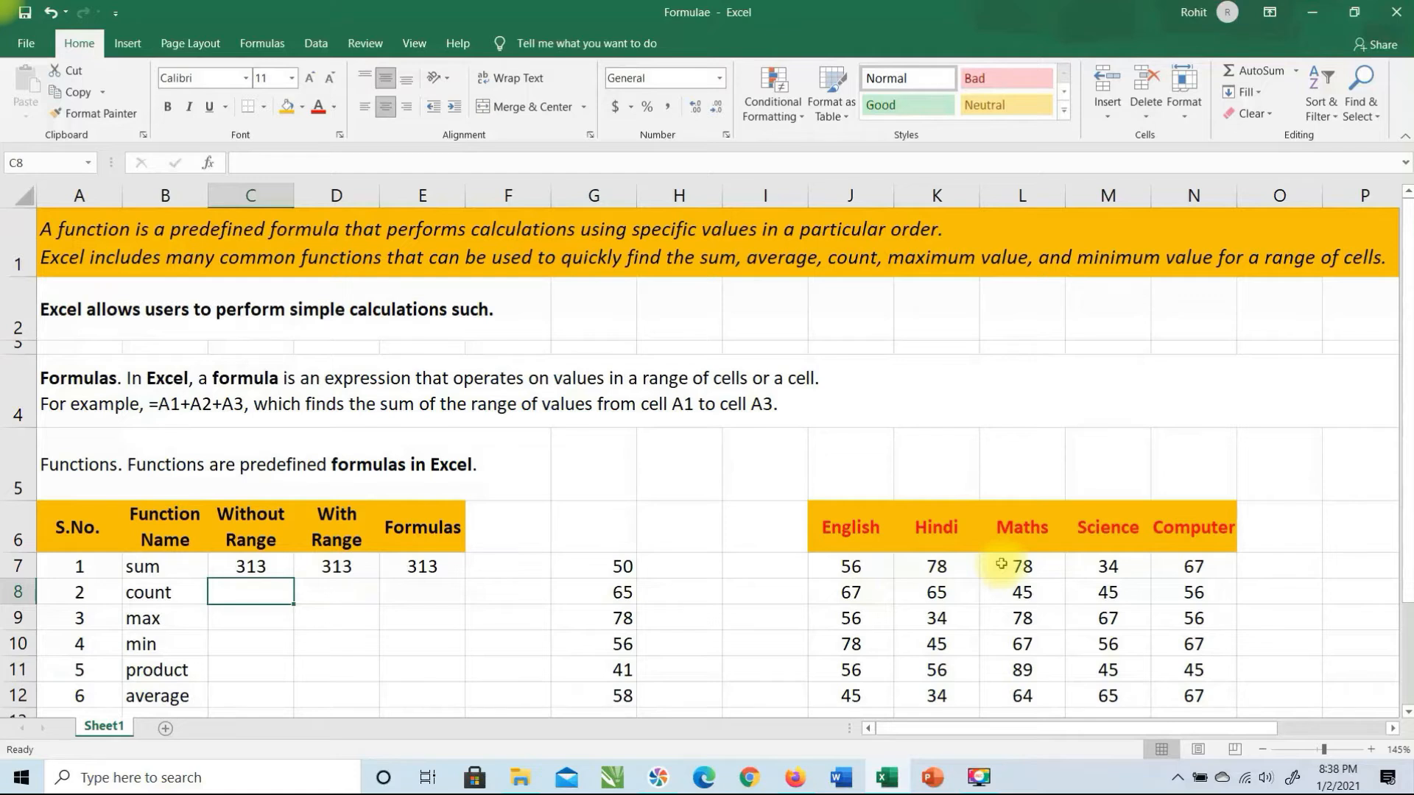
drag(847, 566, 1194, 695)
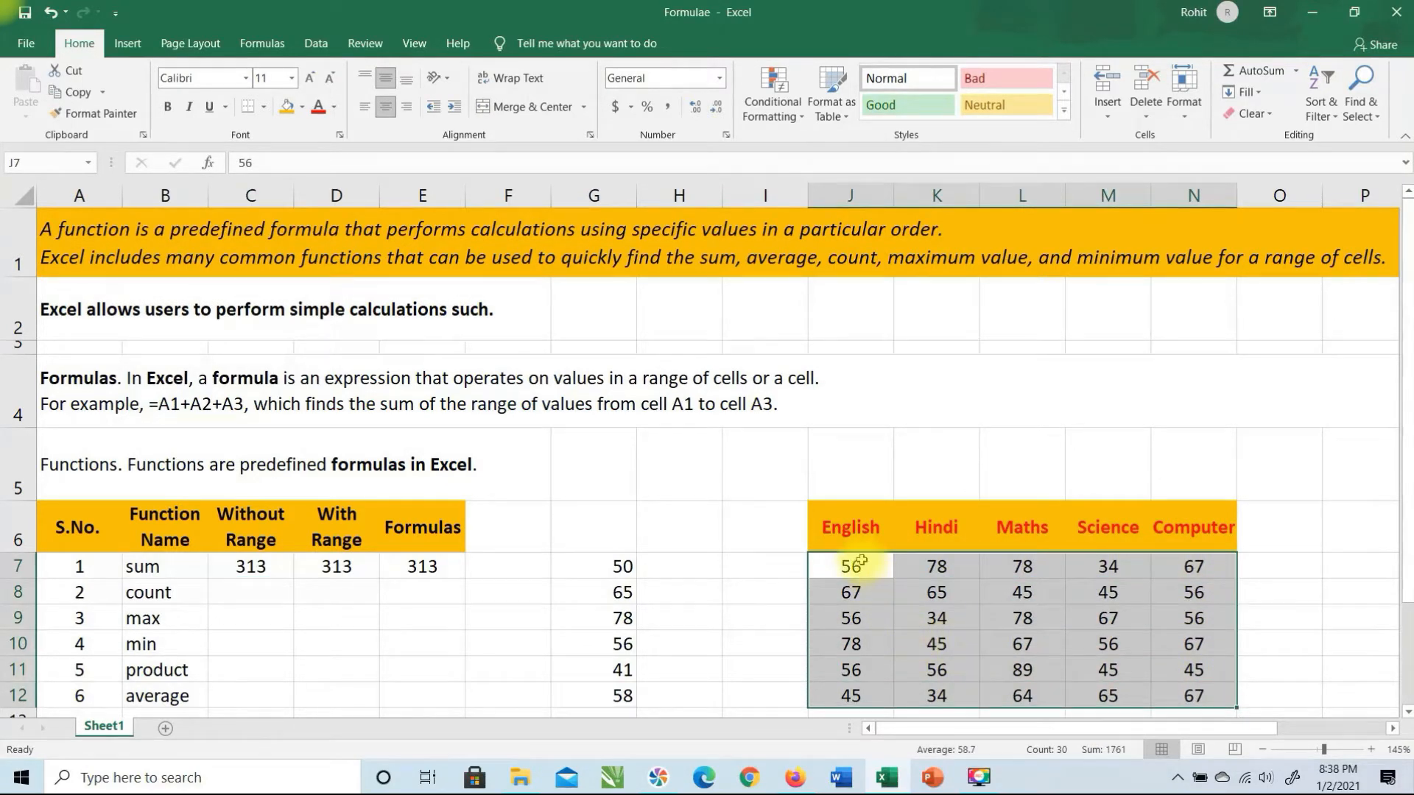
mouse_move(887, 787)
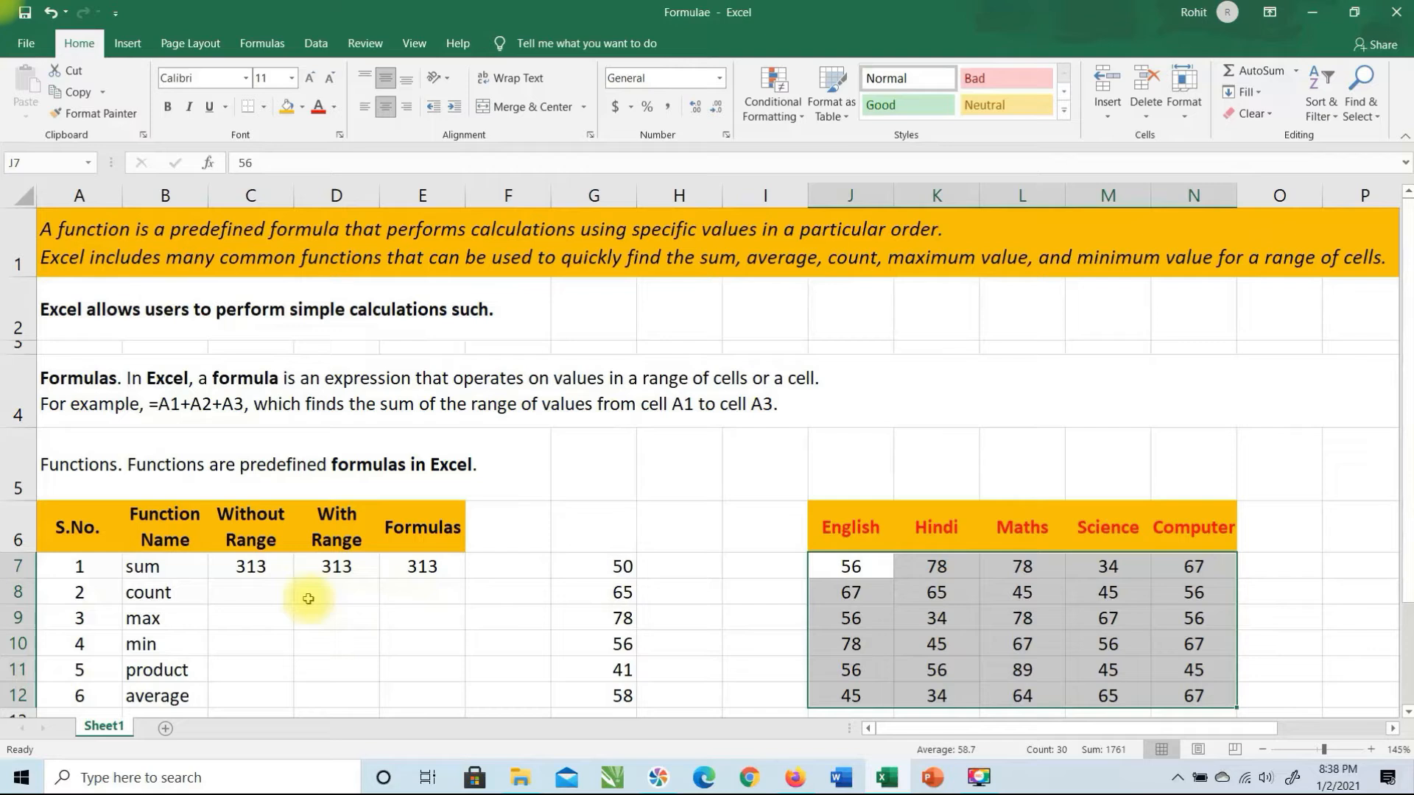
click(278, 591)
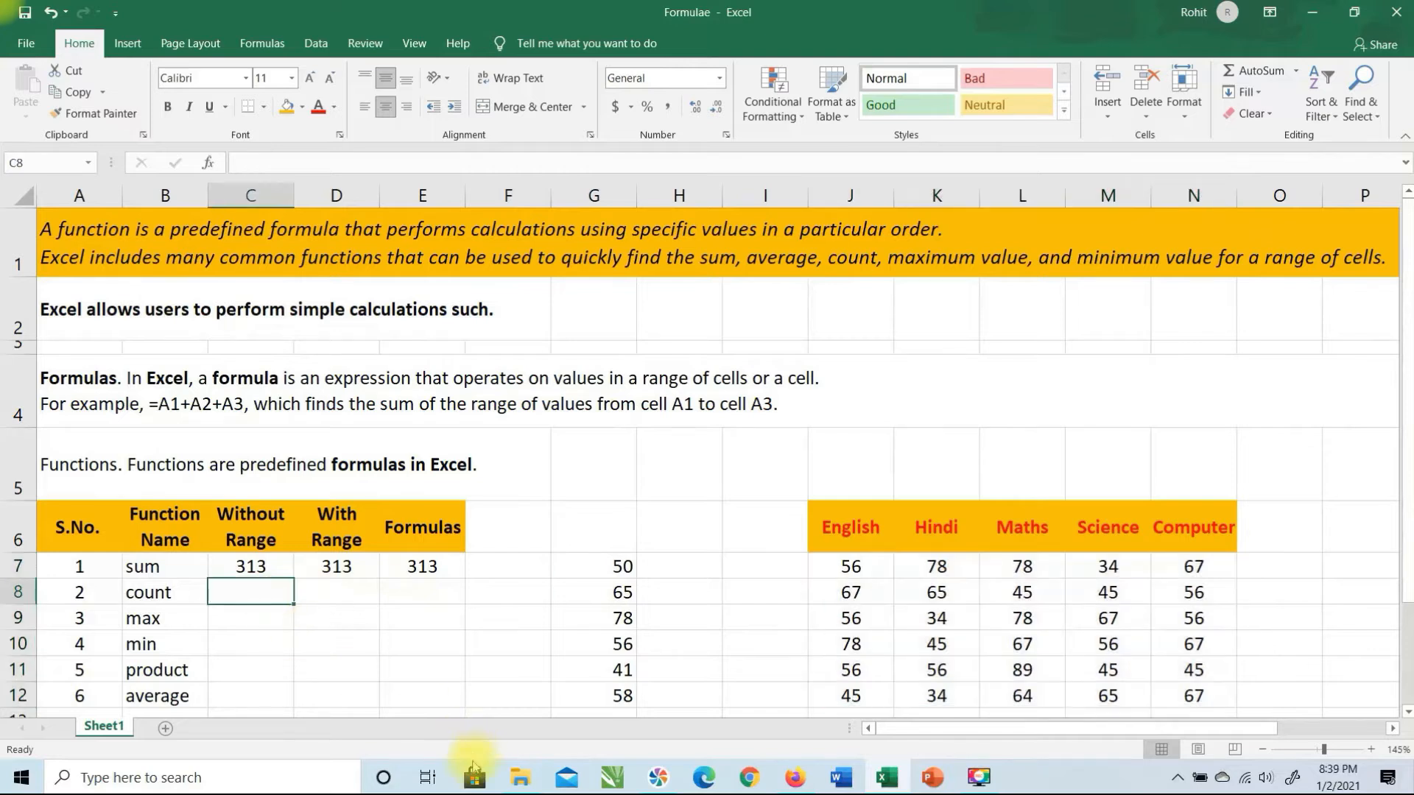
click(322, 587)
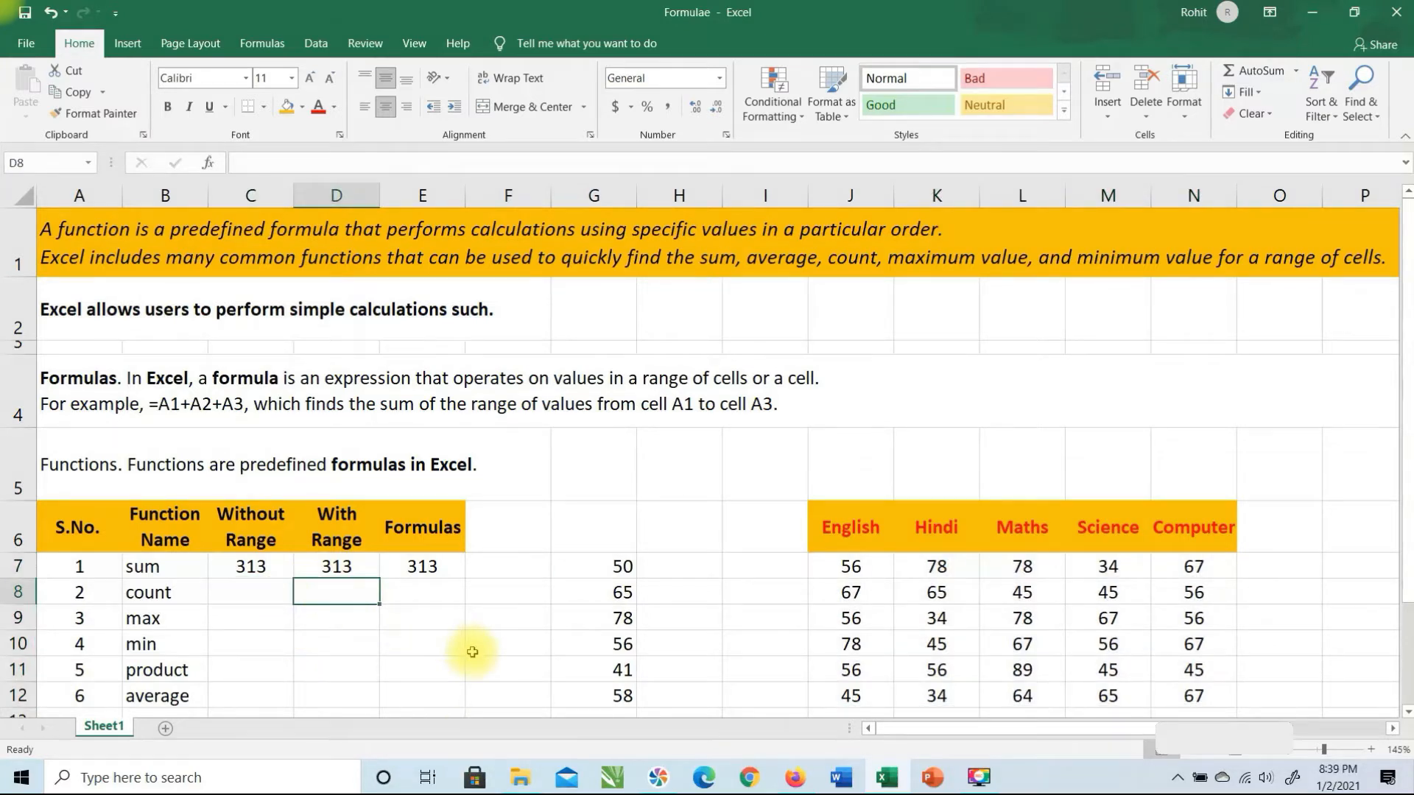
text(=co)
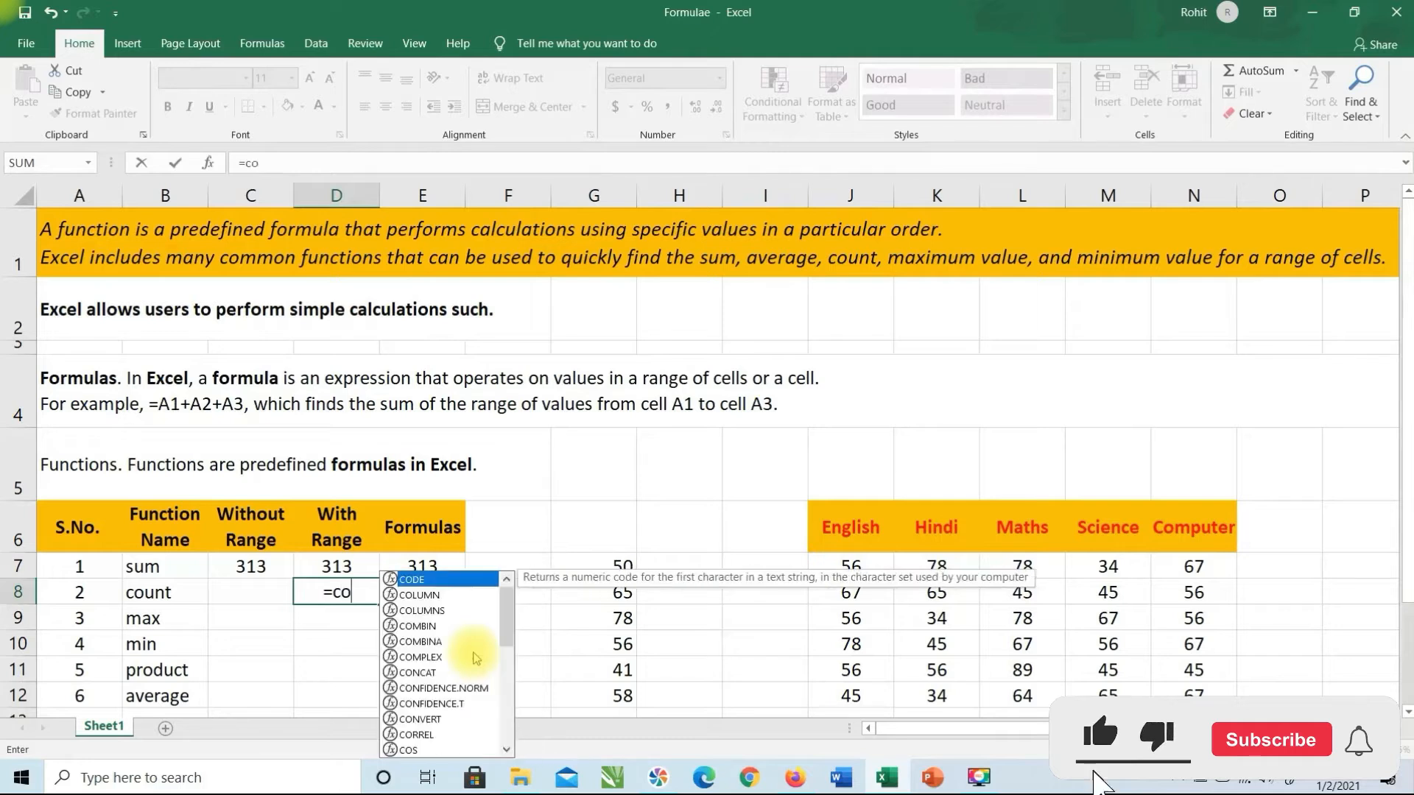
text(unt)
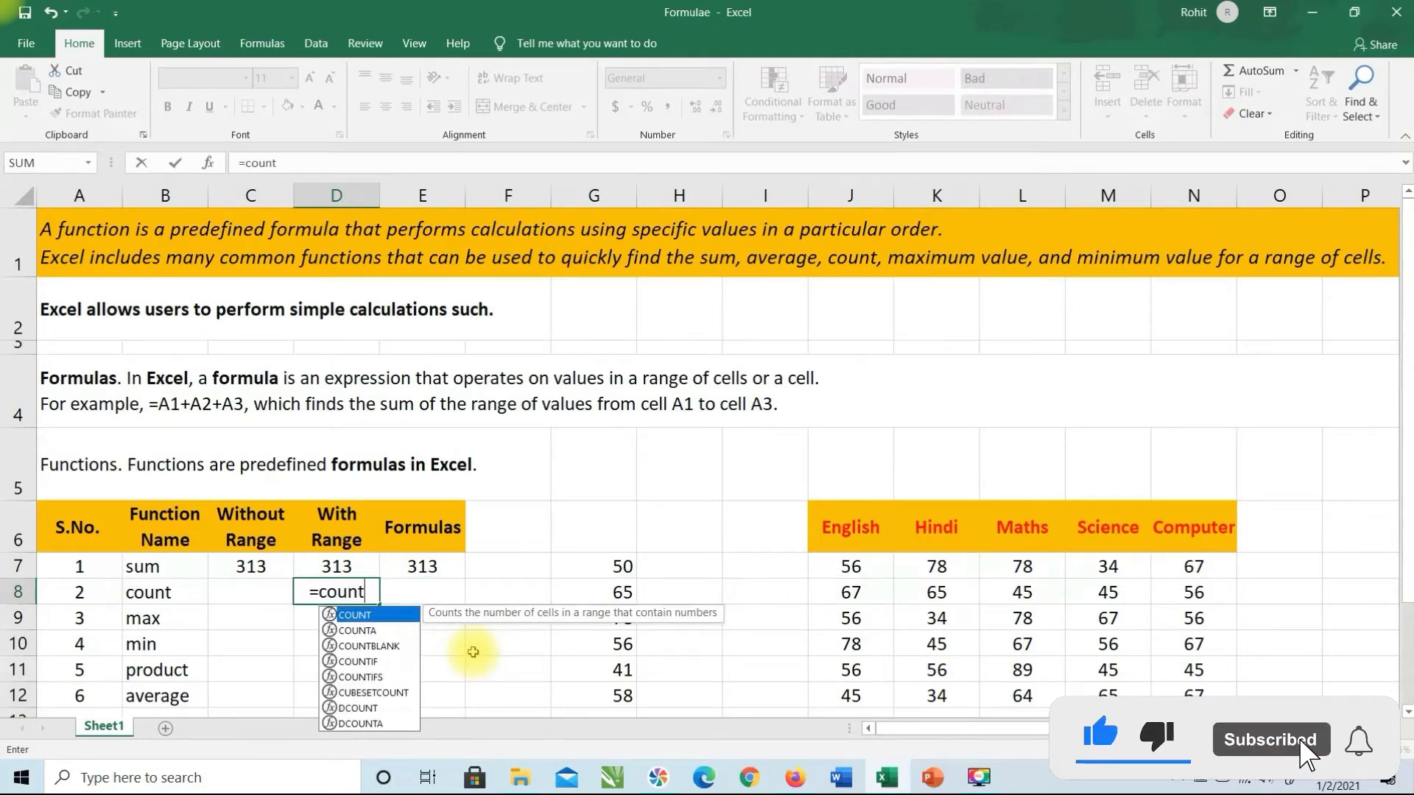
text(()
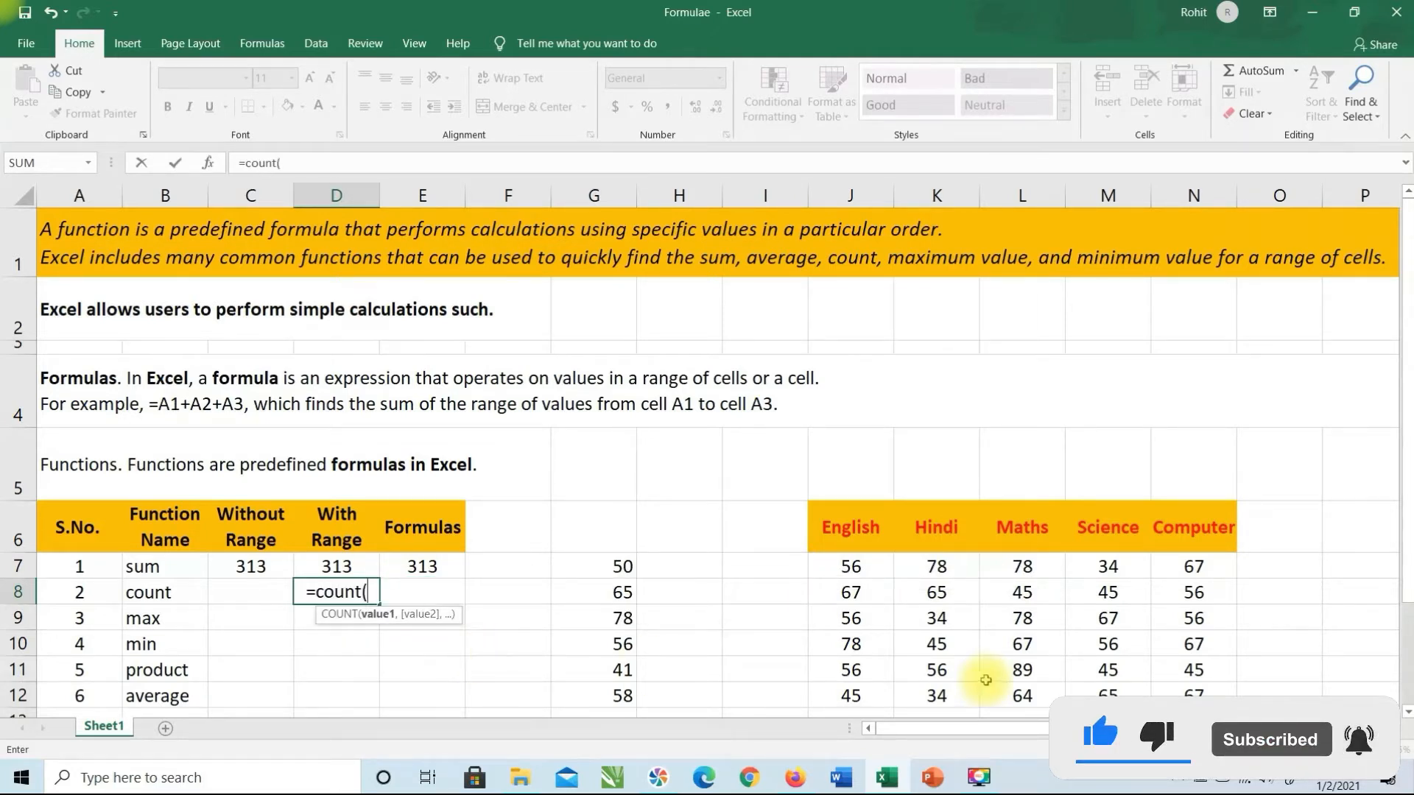
drag(856, 569, 1146, 698)
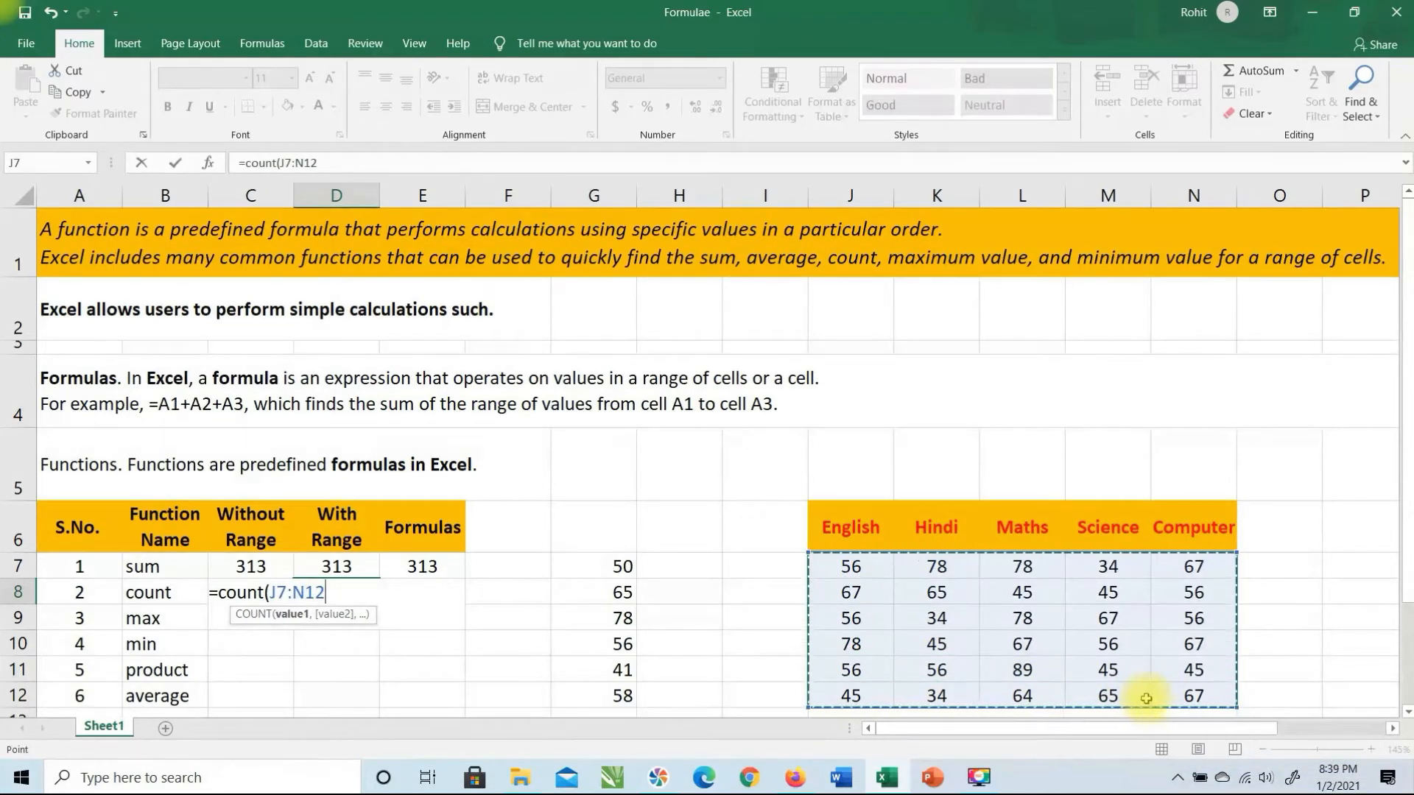
text())
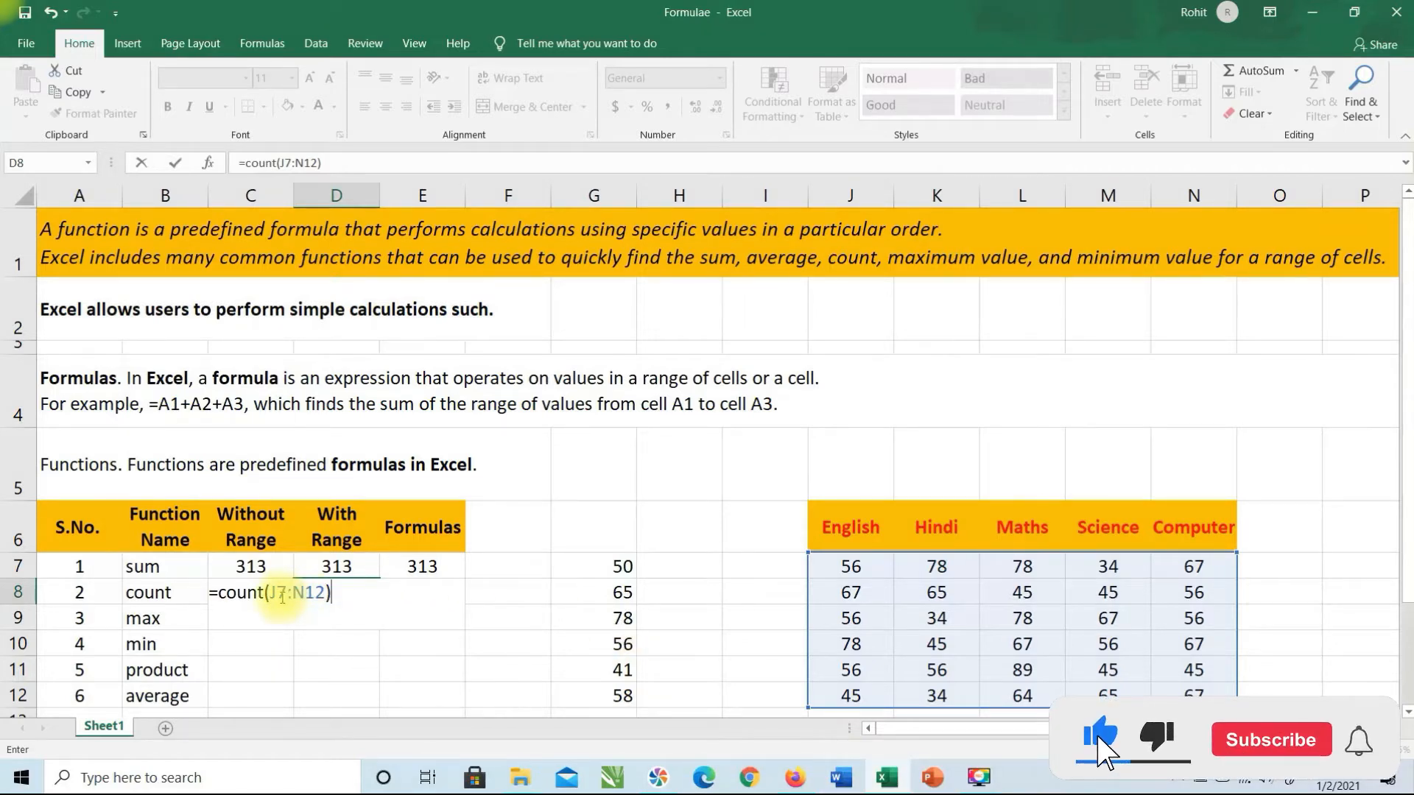
key(Return)
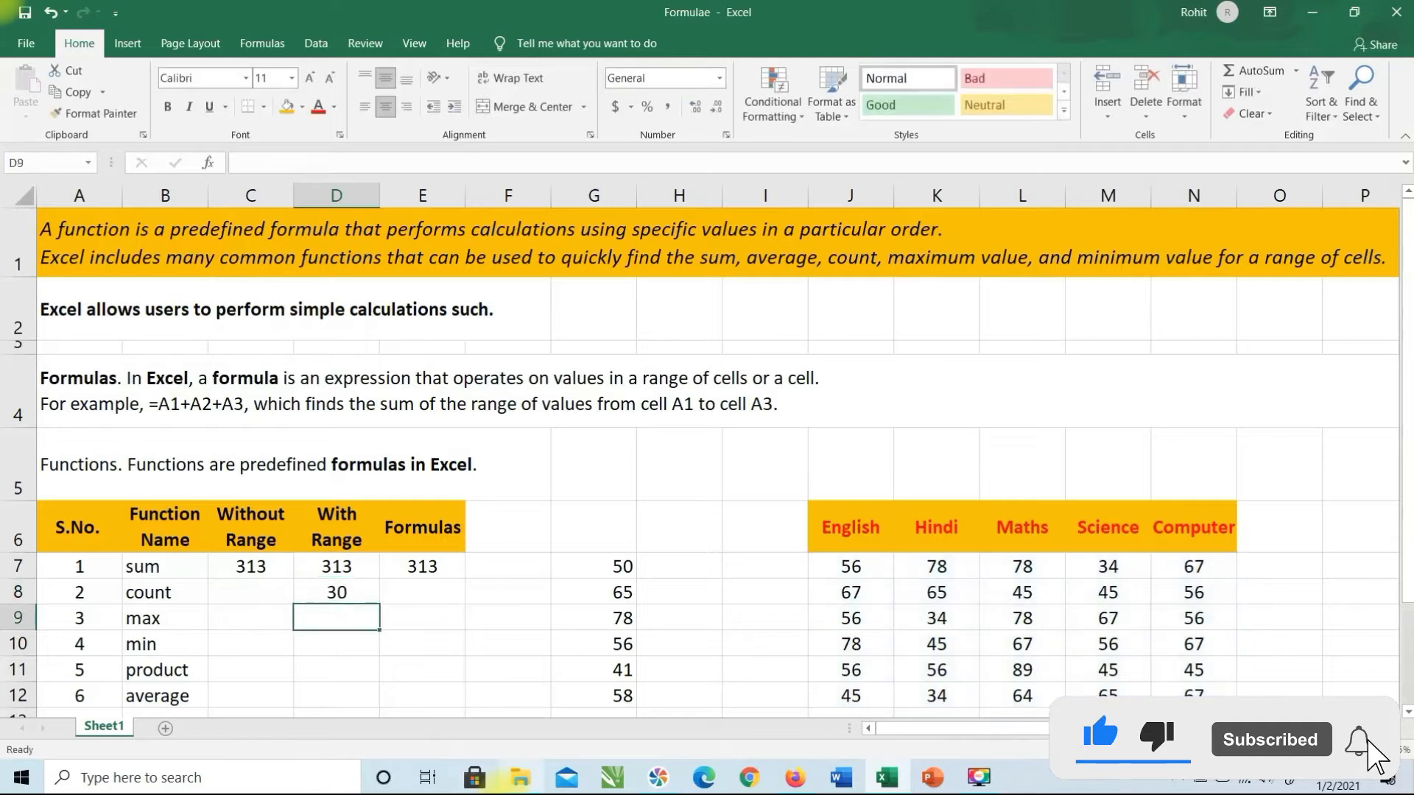
Enter a COUNT formula in cell C8 that lists all 30 marks cells from J7 to N12 individually, separated by commas, and review it.
click(256, 600)
text(=c)
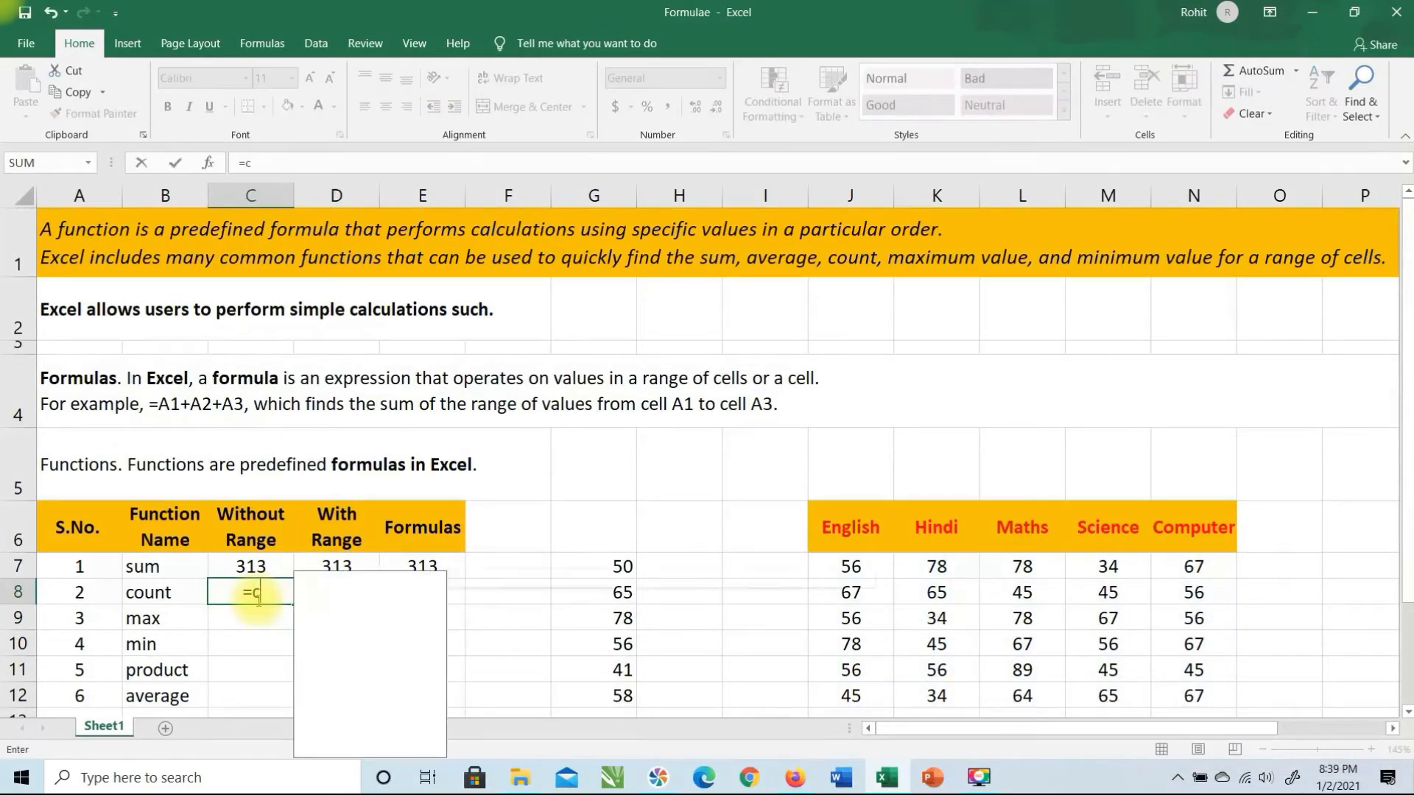
text(ount)
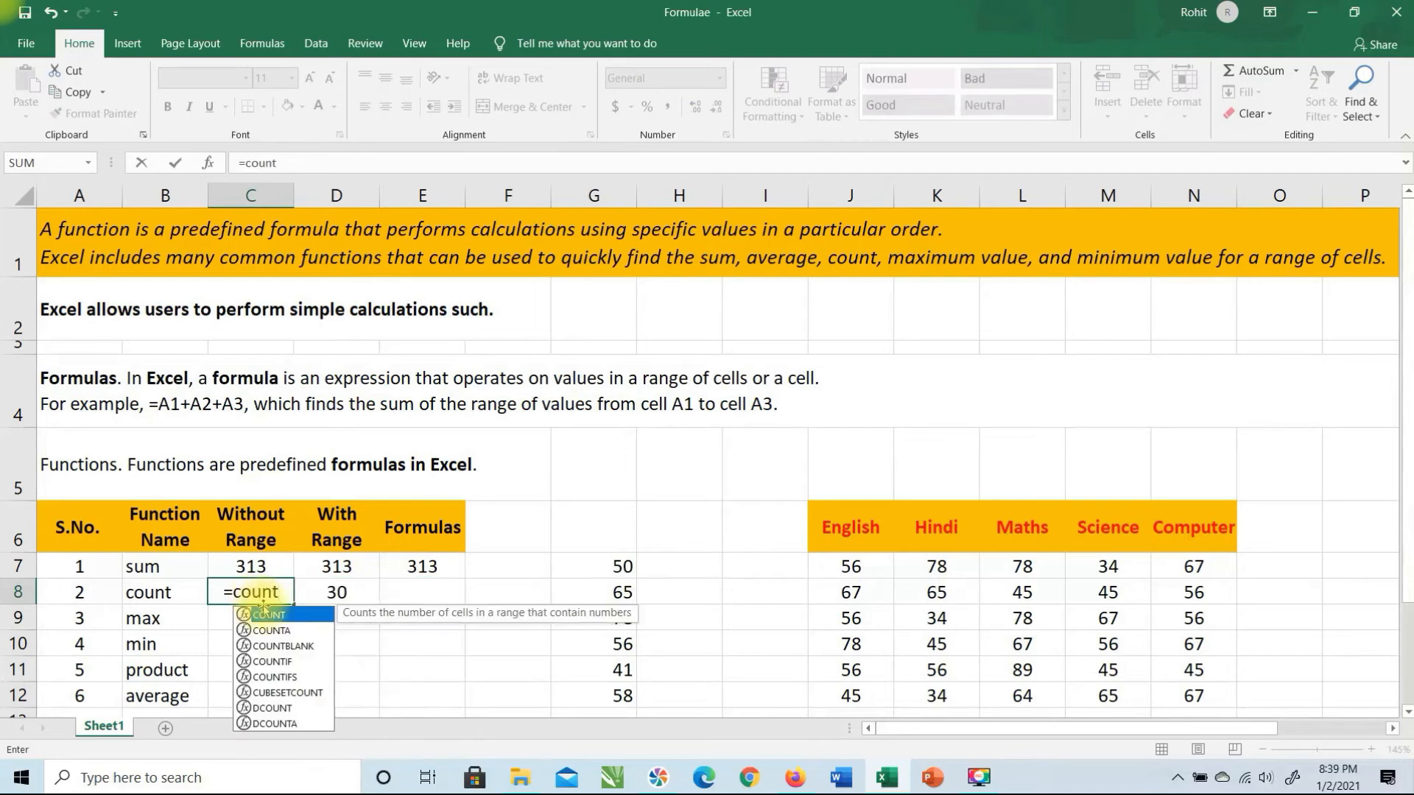
text(()
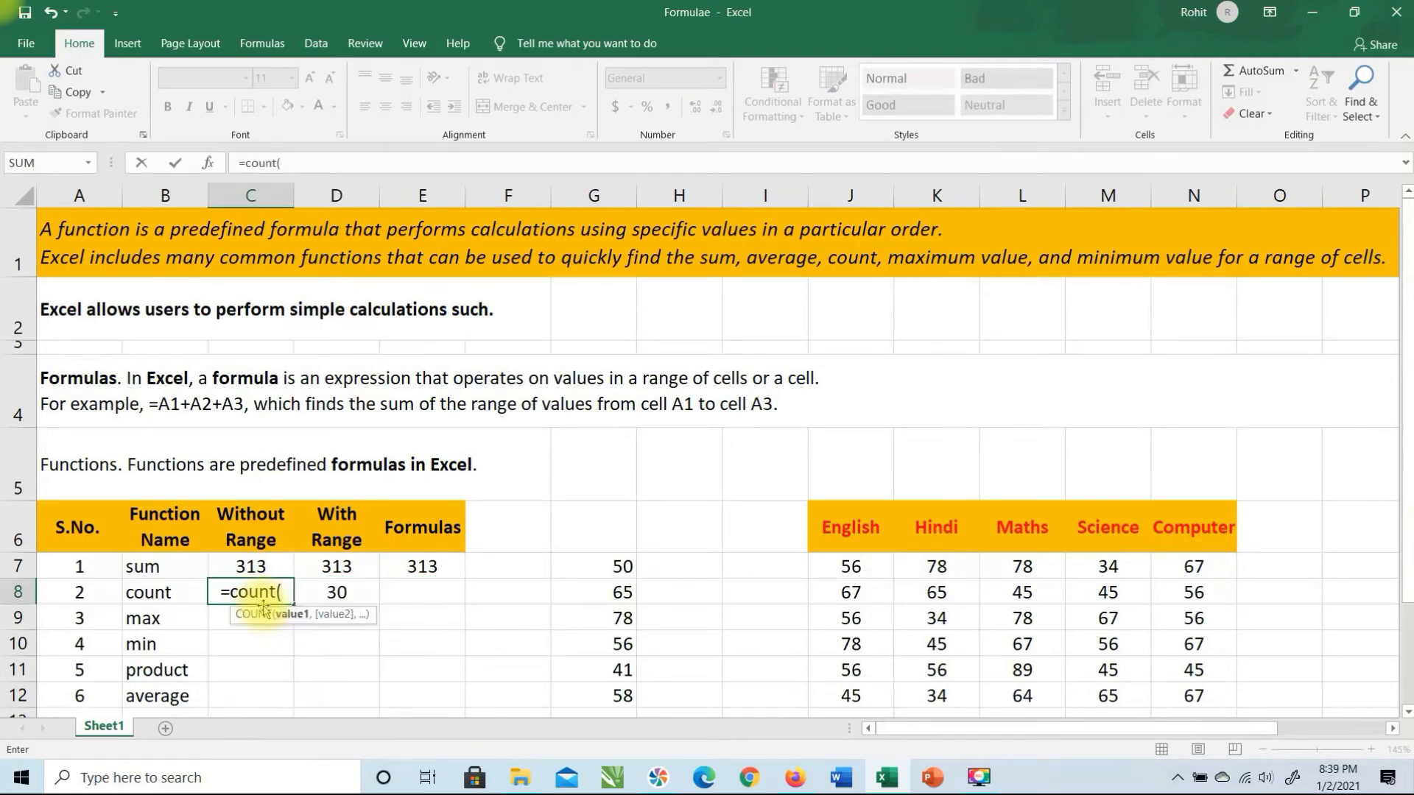
click(839, 568)
text(,)
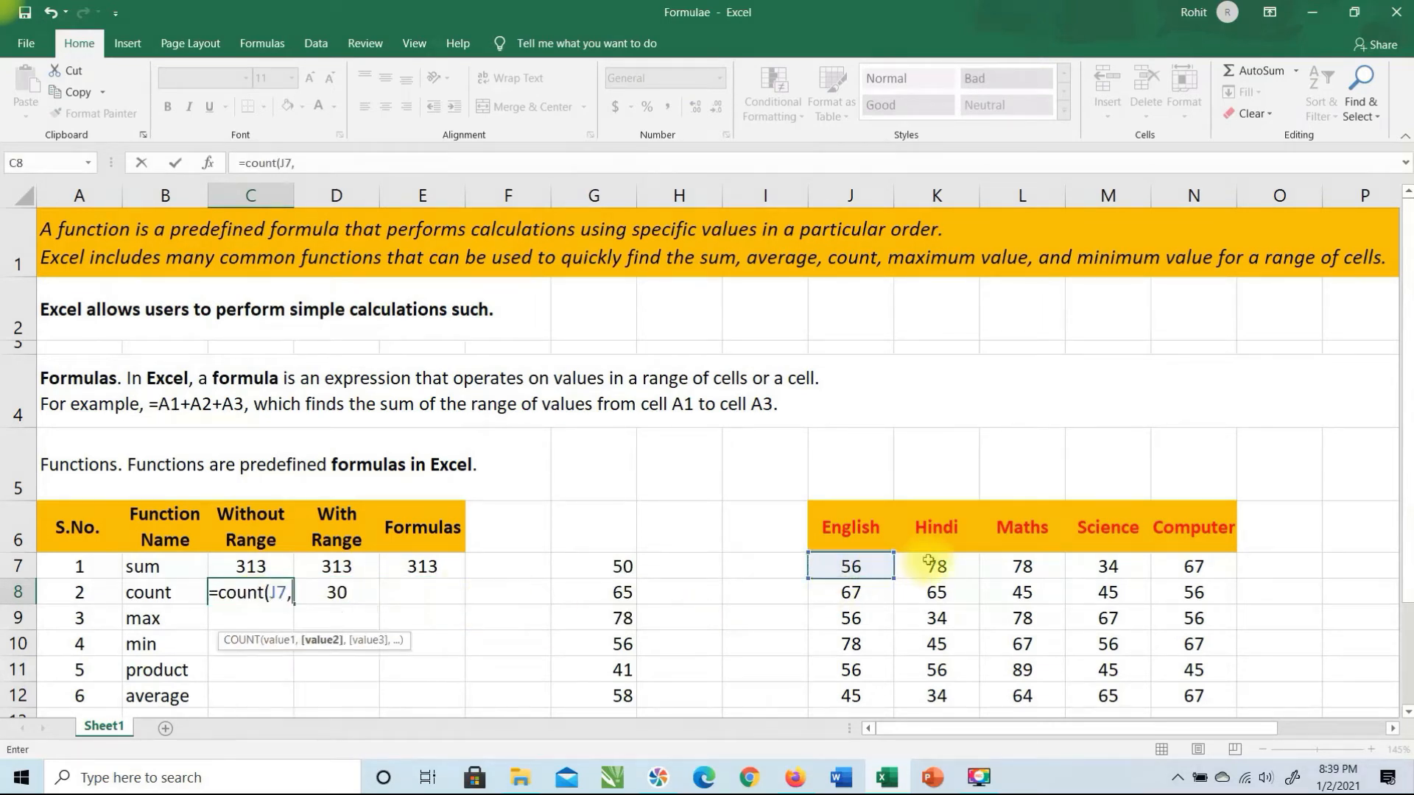
click(938, 568)
text(,)
click(1027, 568)
text(,)
click(1129, 566)
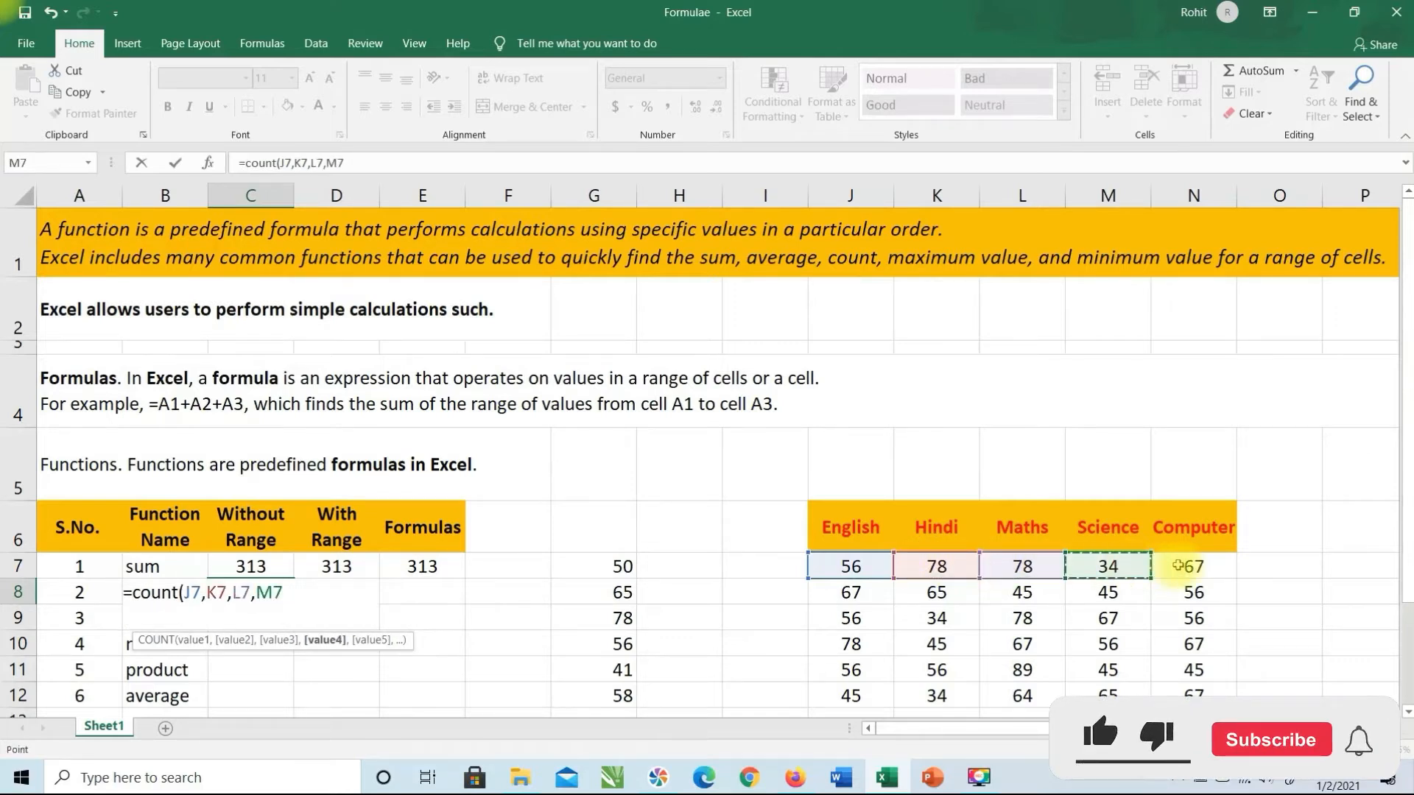
text(,)
click(1178, 565)
text(,)
click(840, 592)
text(,)
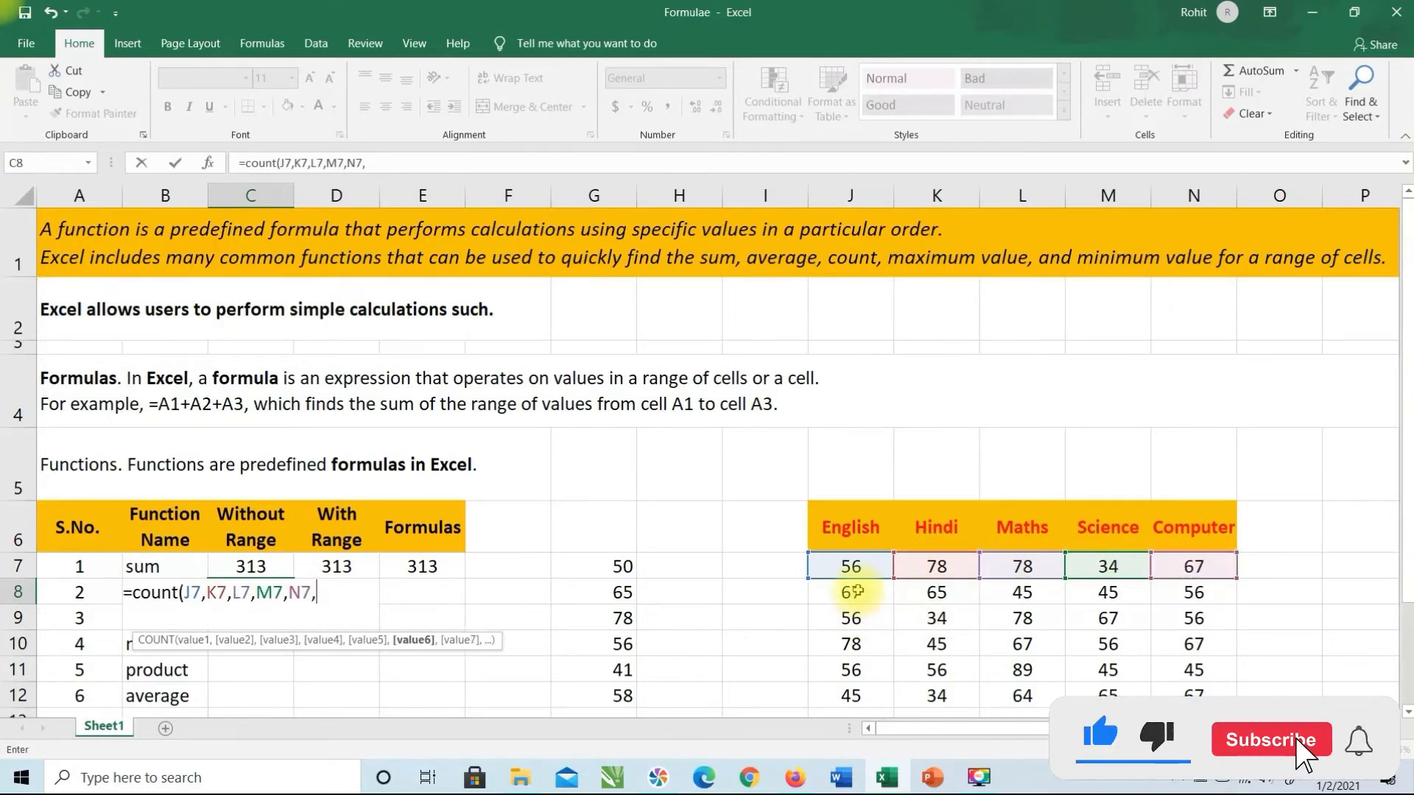
click(922, 597)
text(,)
click(1020, 595)
text(,)
click(1104, 594)
text(,)
click(1180, 593)
text(,)
click(850, 618)
text(,)
click(936, 618)
text(,)
click(1022, 618)
text(,)
click(1104, 618)
text(,)
click(1193, 617)
text(,)
click(850, 643)
text(,)
click(935, 644)
text(,)
click(1022, 644)
text(,)
click(1108, 644)
text(,)
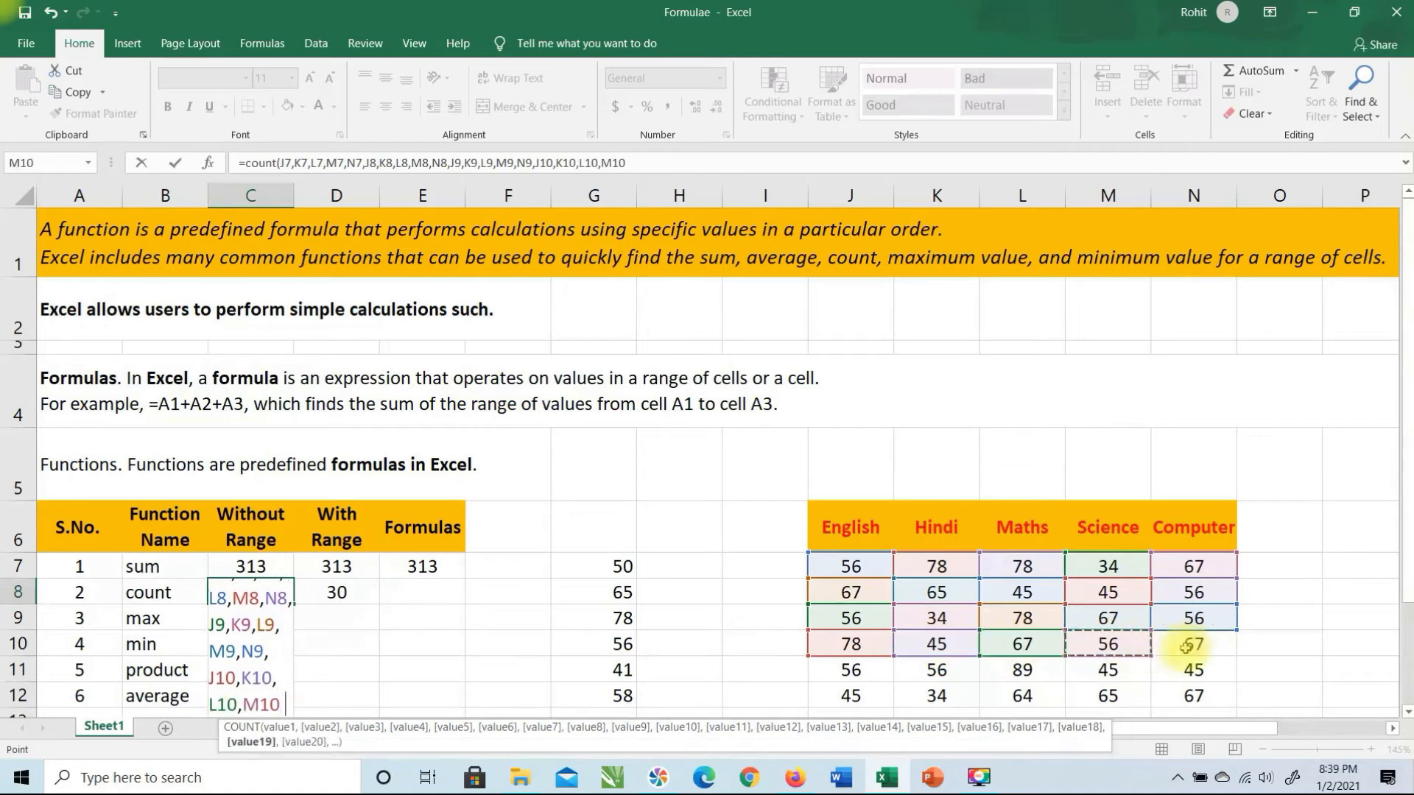
click(1192, 644)
text(,)
click(854, 669)
text(,)
click(937, 670)
text(,)
click(1022, 669)
text(,)
click(1108, 669)
text(,)
click(1193, 669)
text(,)
click(850, 695)
text(,)
click(933, 695)
text(,)
click(1022, 695)
text(,)
click(1109, 695)
text(,)
click(1175, 696)
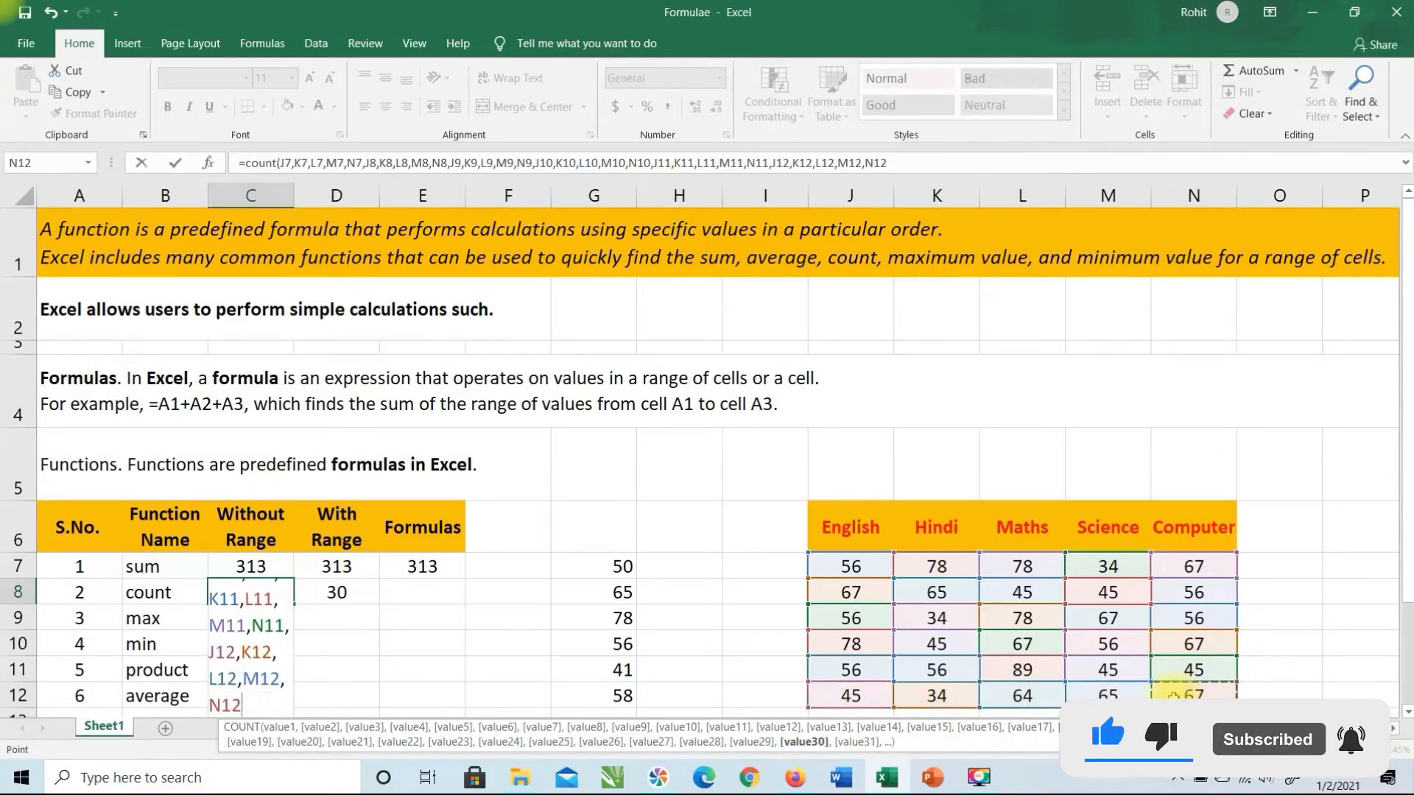
text())
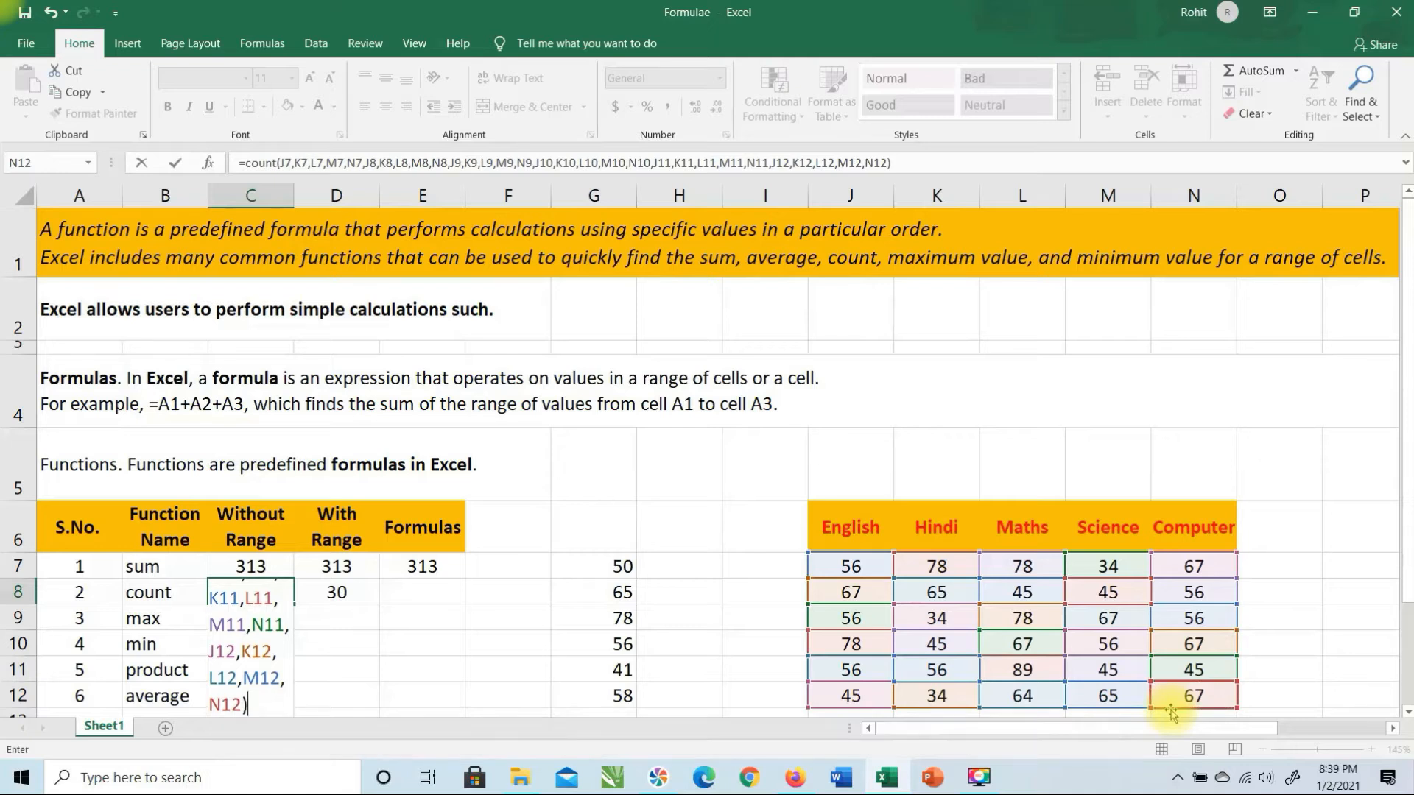
key(Return)
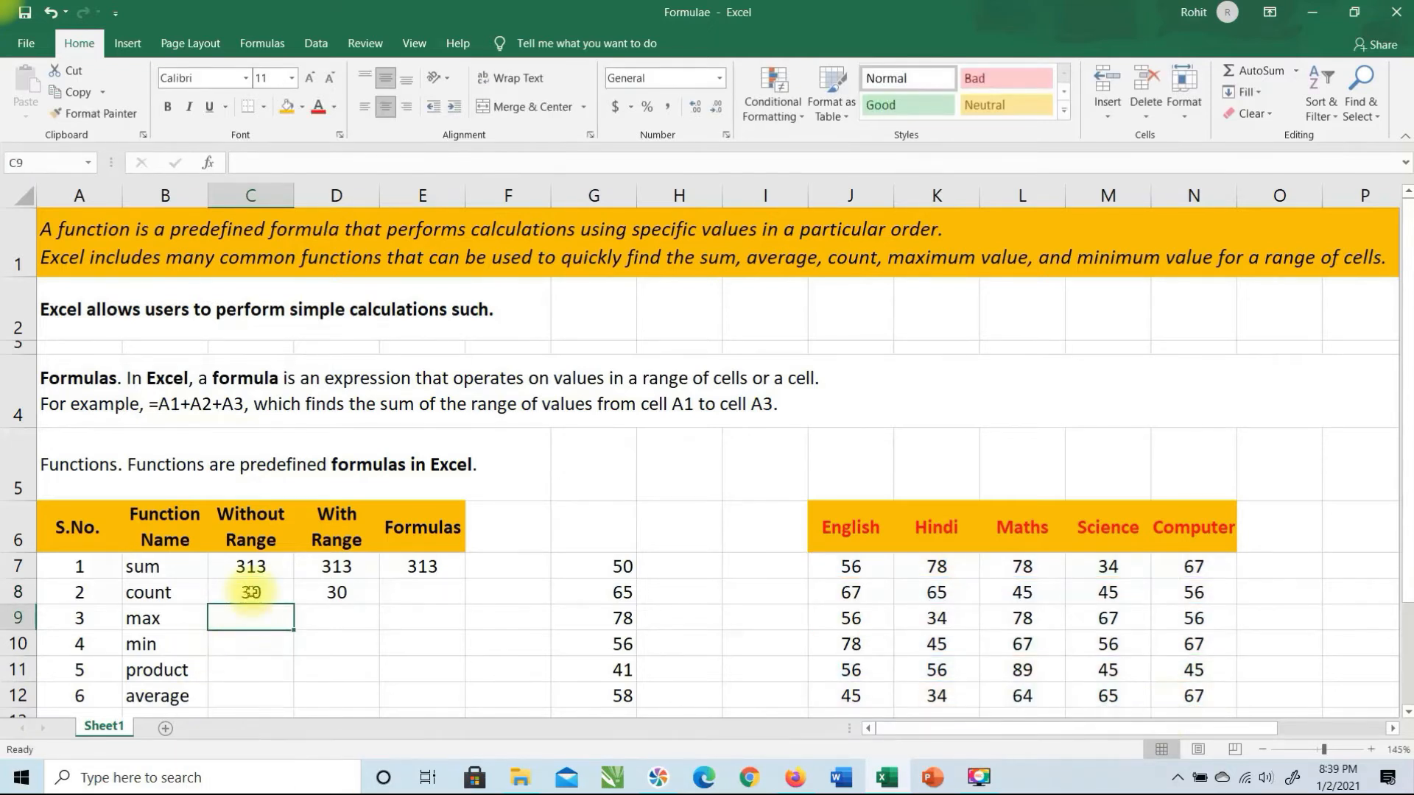
click(251, 591)
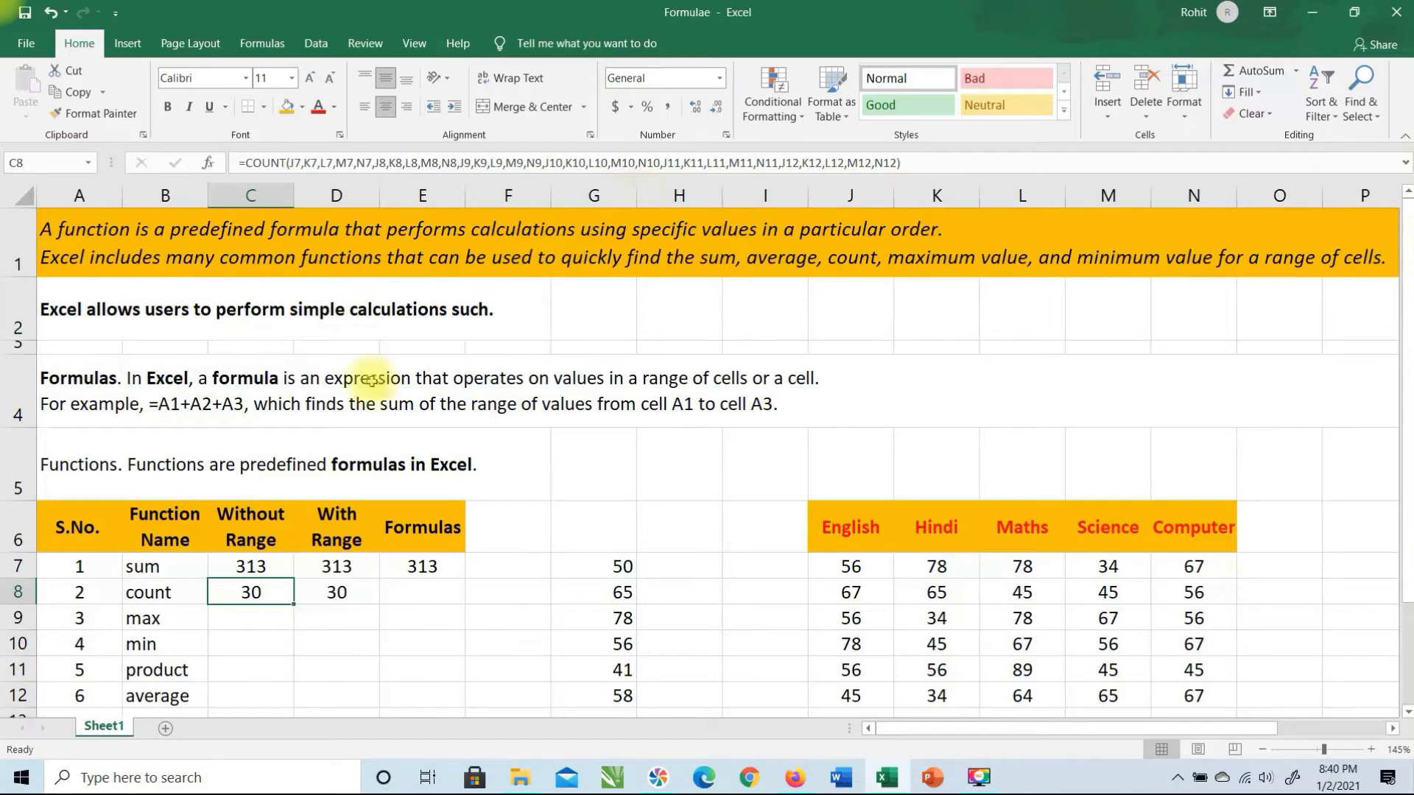
Enter X in cell E8 to mark that count has no plain formula.
click(405, 597)
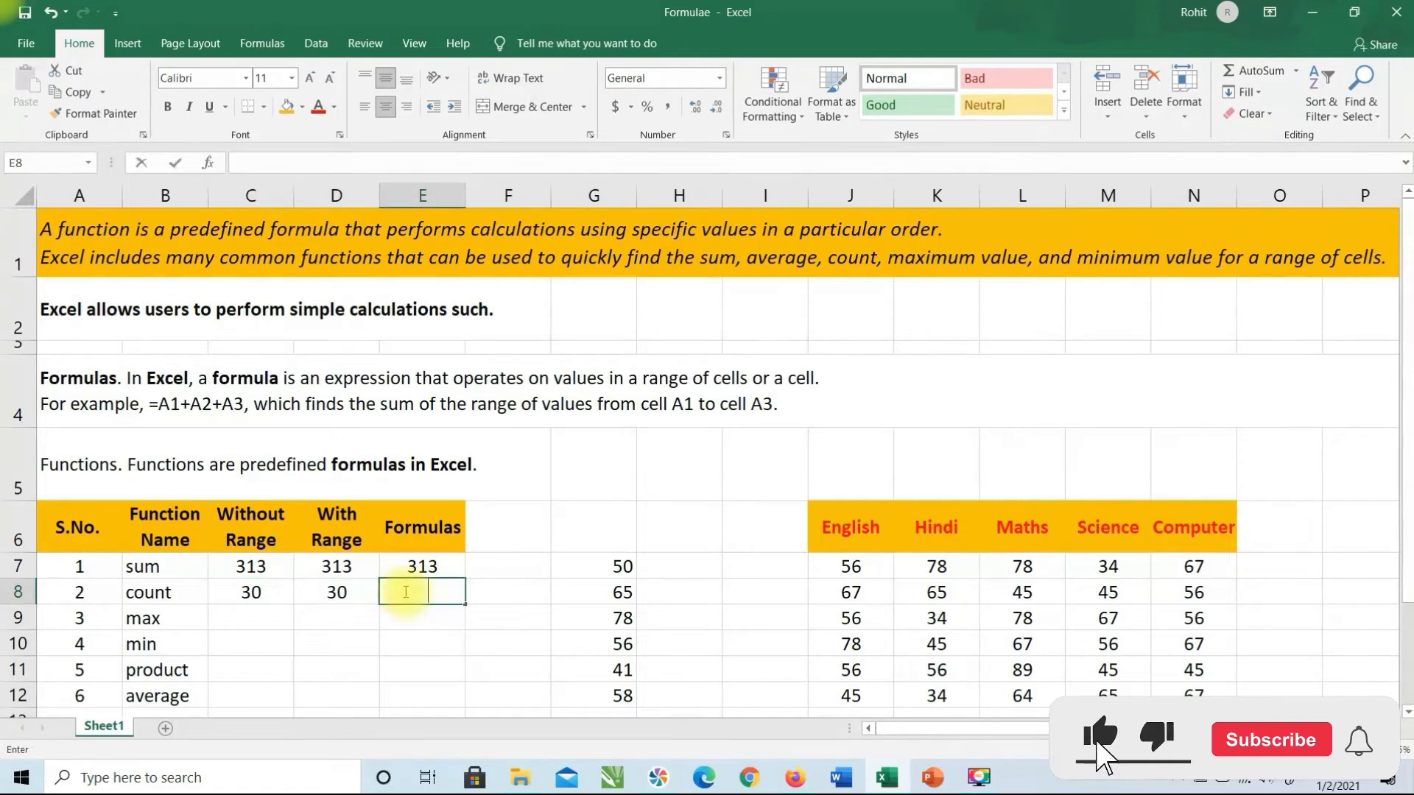
text(X)
key(Return)
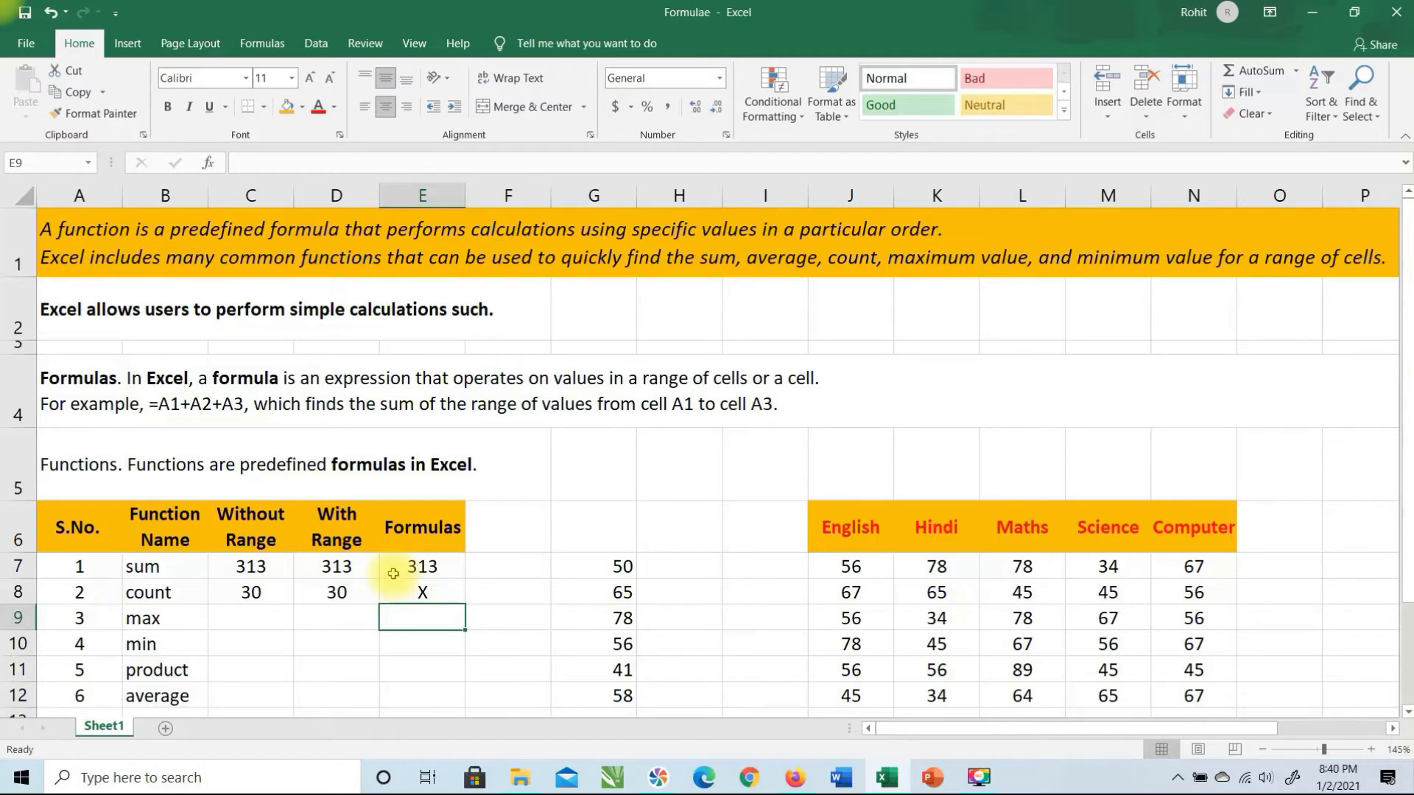
Enter =max(J7,K7,L7,M7,N7) in cell C9 to find the highest mark in the first row without a range.
click(254, 617)
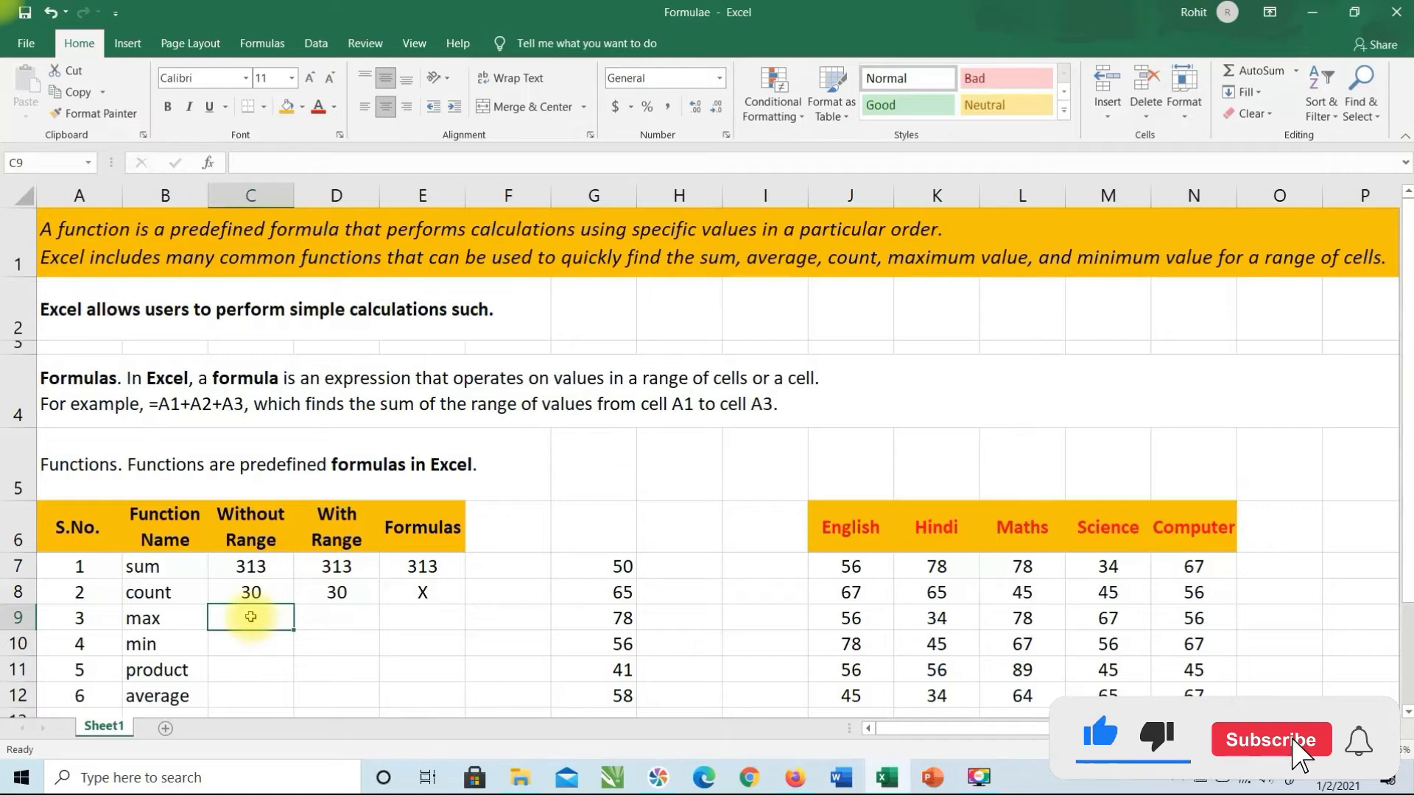
text(=max)
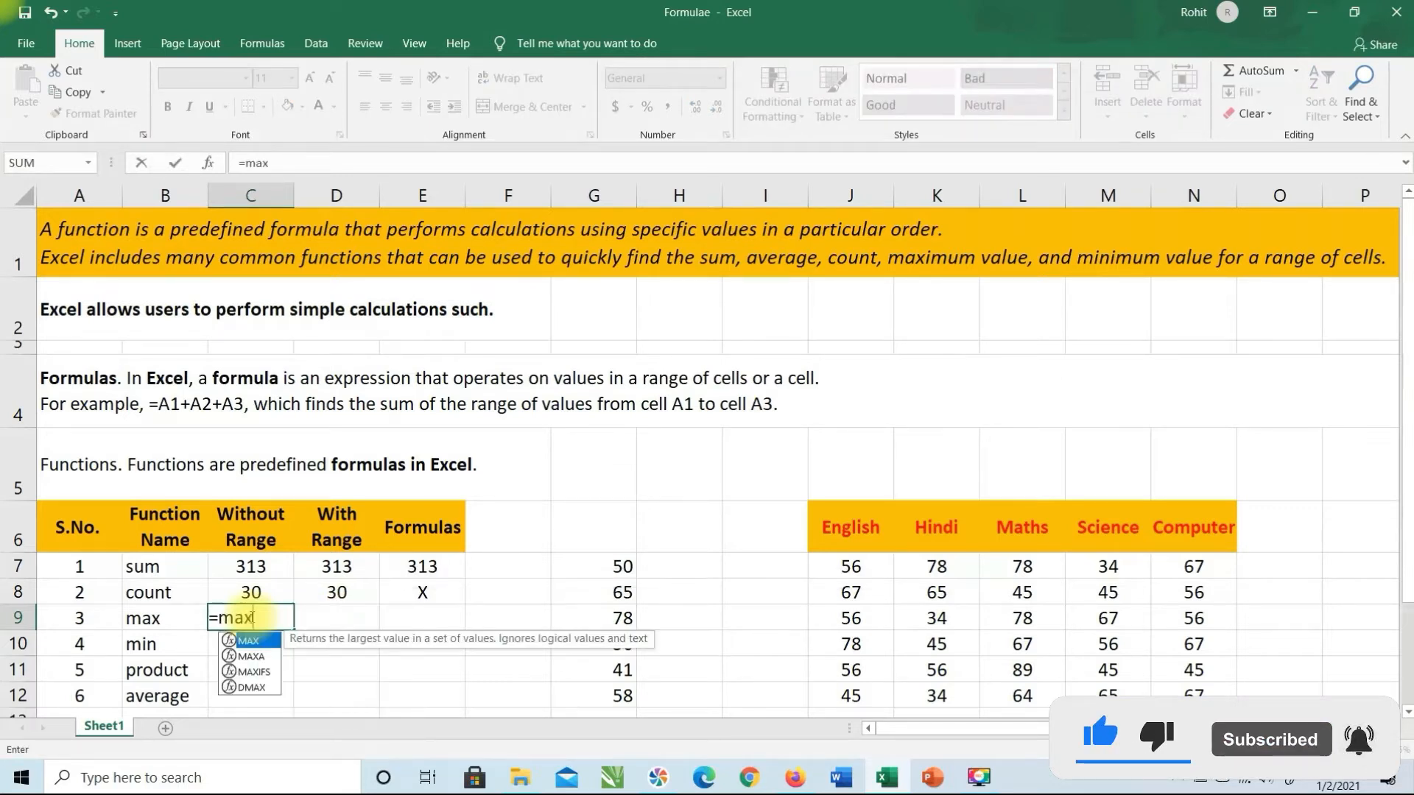
text(()
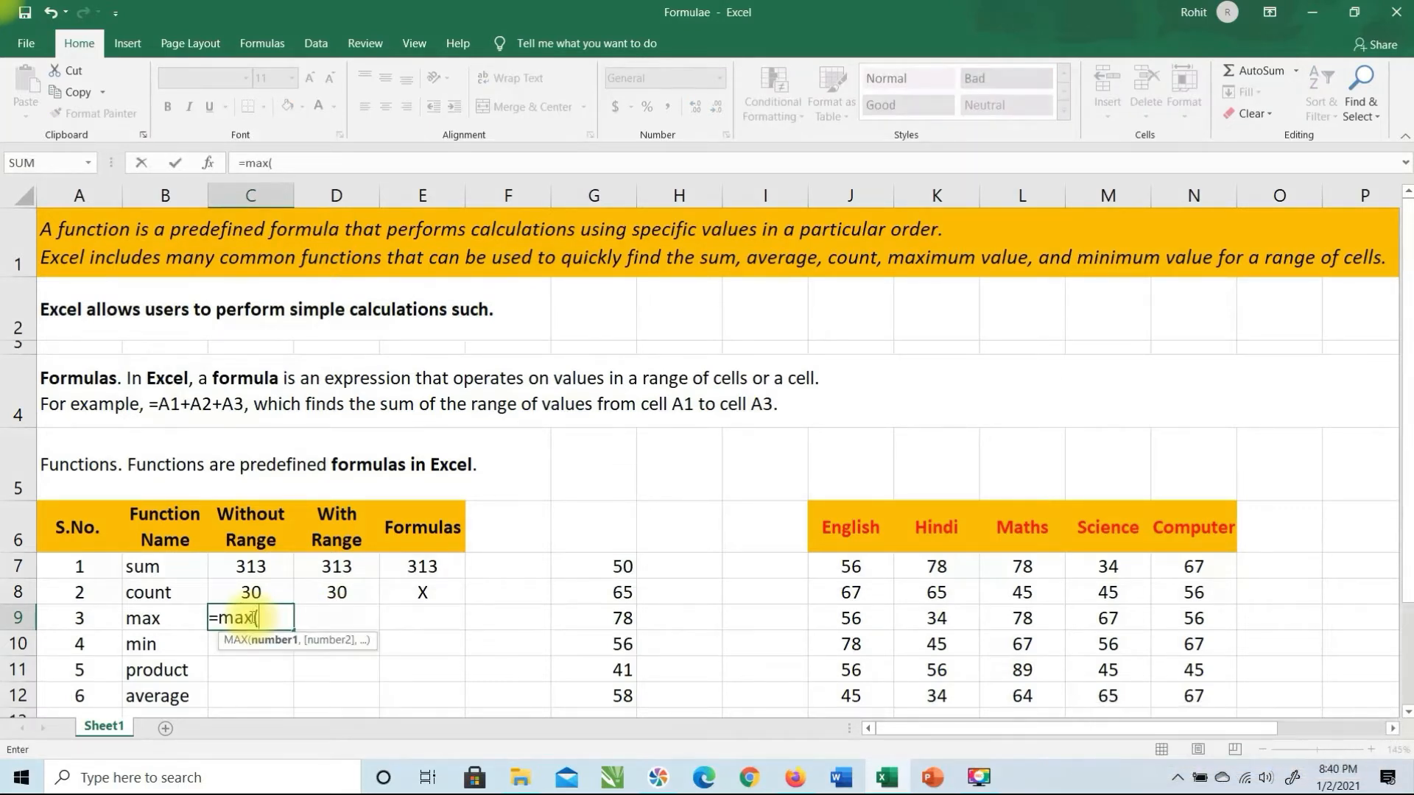
click(852, 566)
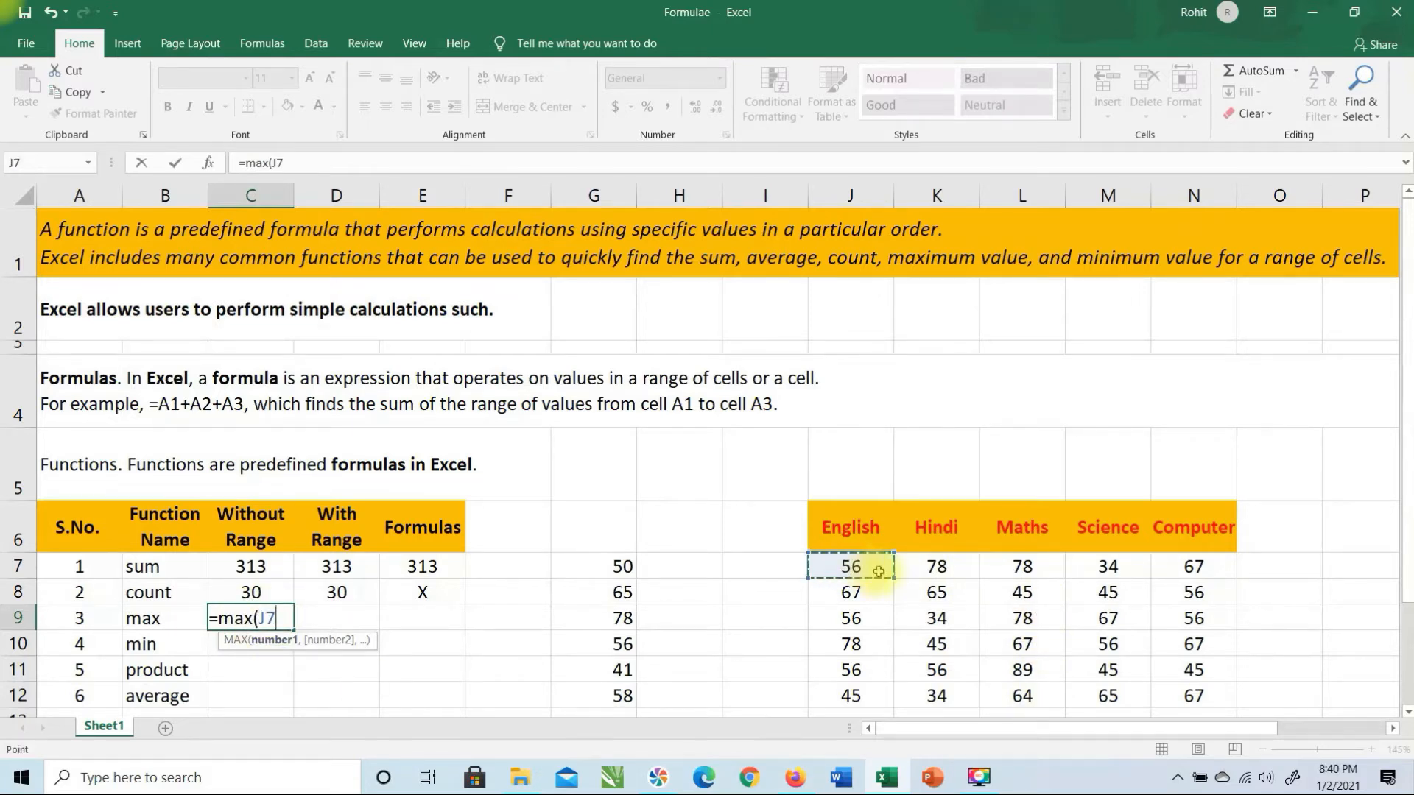
text(,)
click(913, 568)
text(,)
click(1023, 571)
text(,)
click(1130, 568)
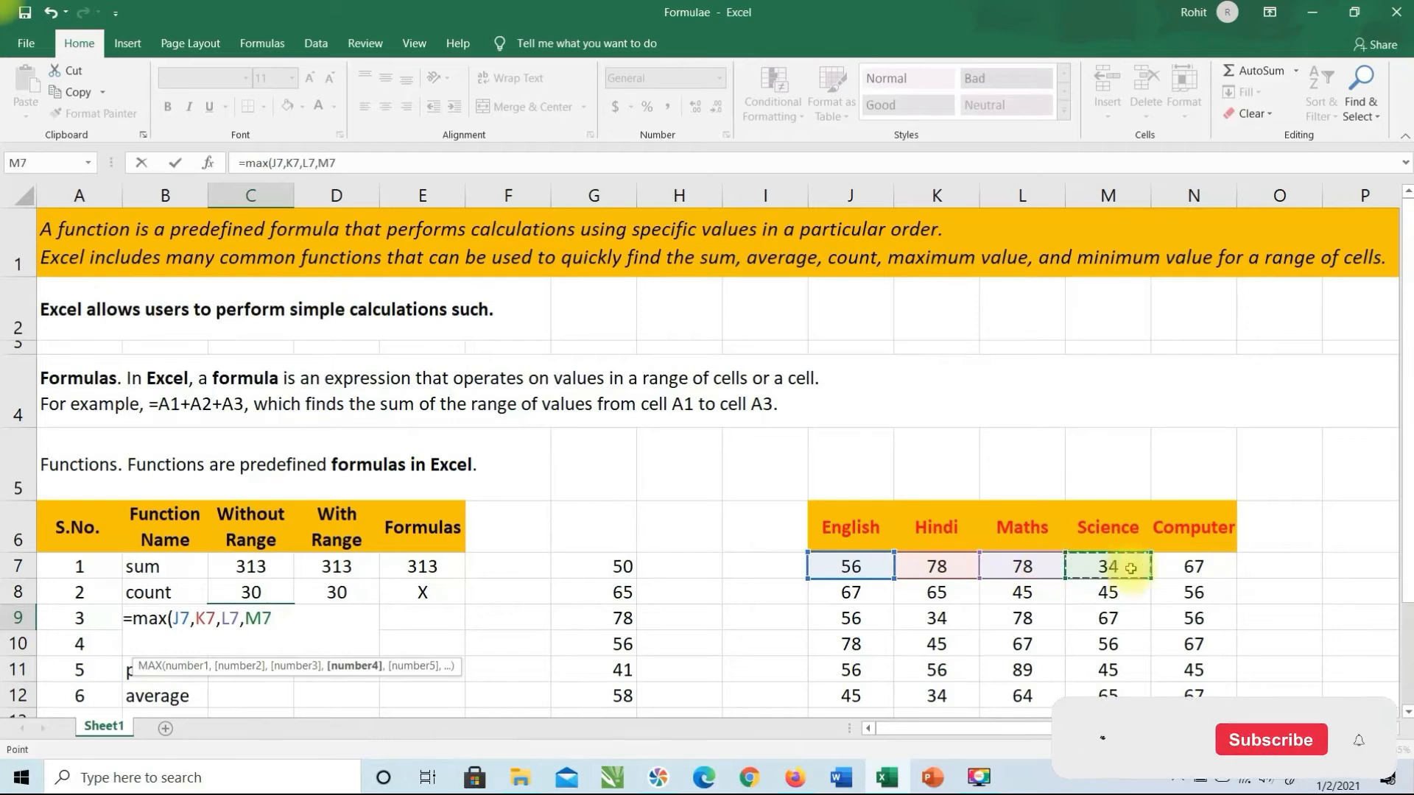
text(,)
click(1173, 568)
text())
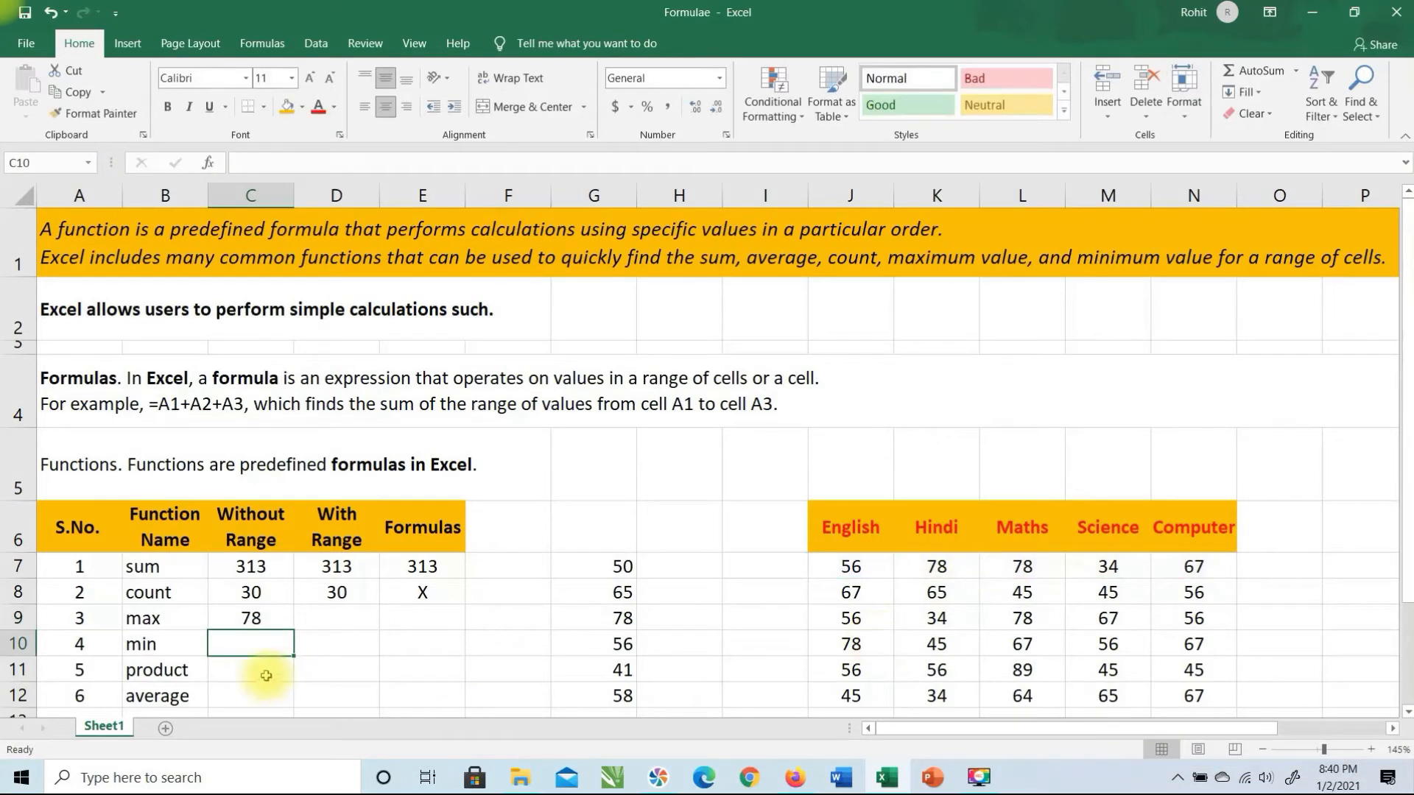
Change the Maths mark in cell L7 to 98 to test that the formulas update.
click(1022, 564)
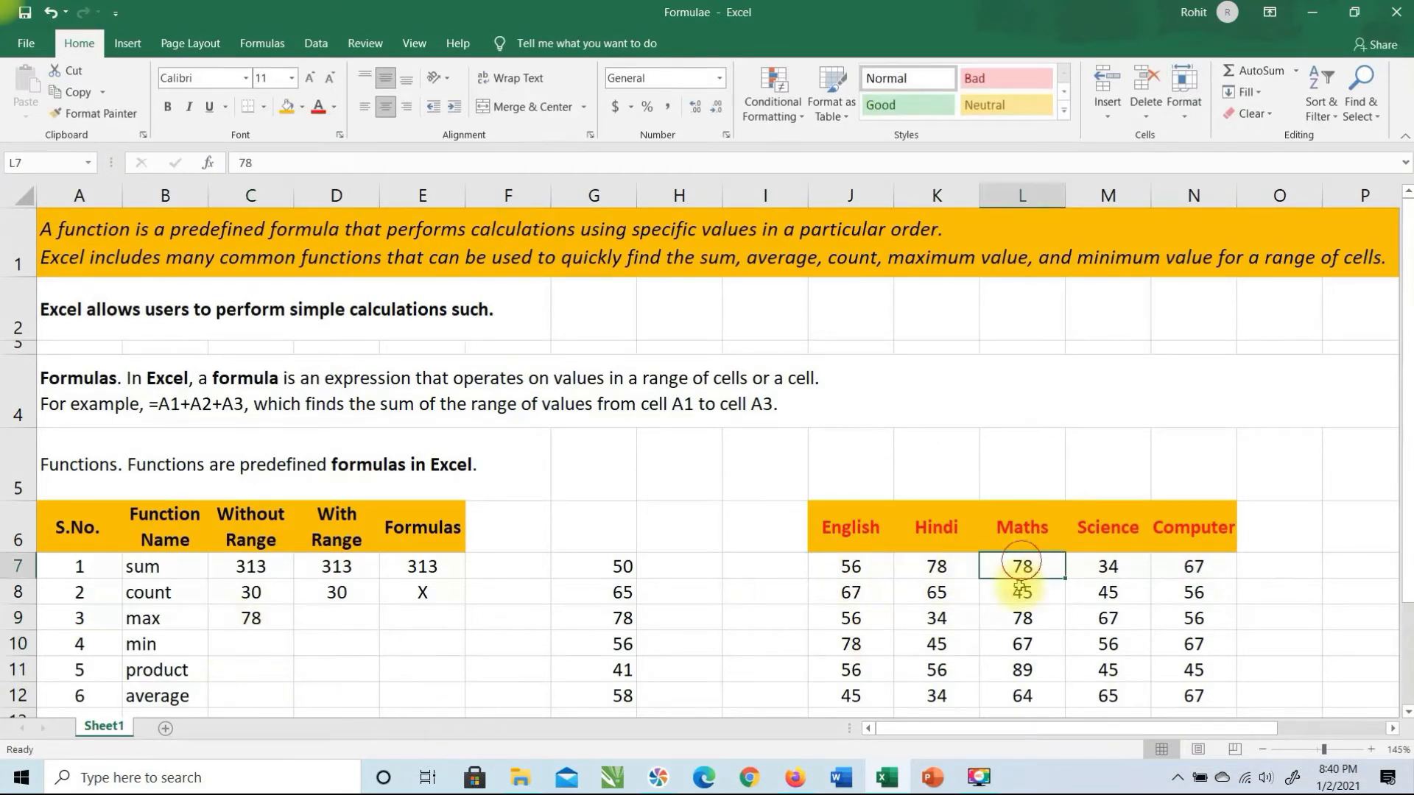
text(9)
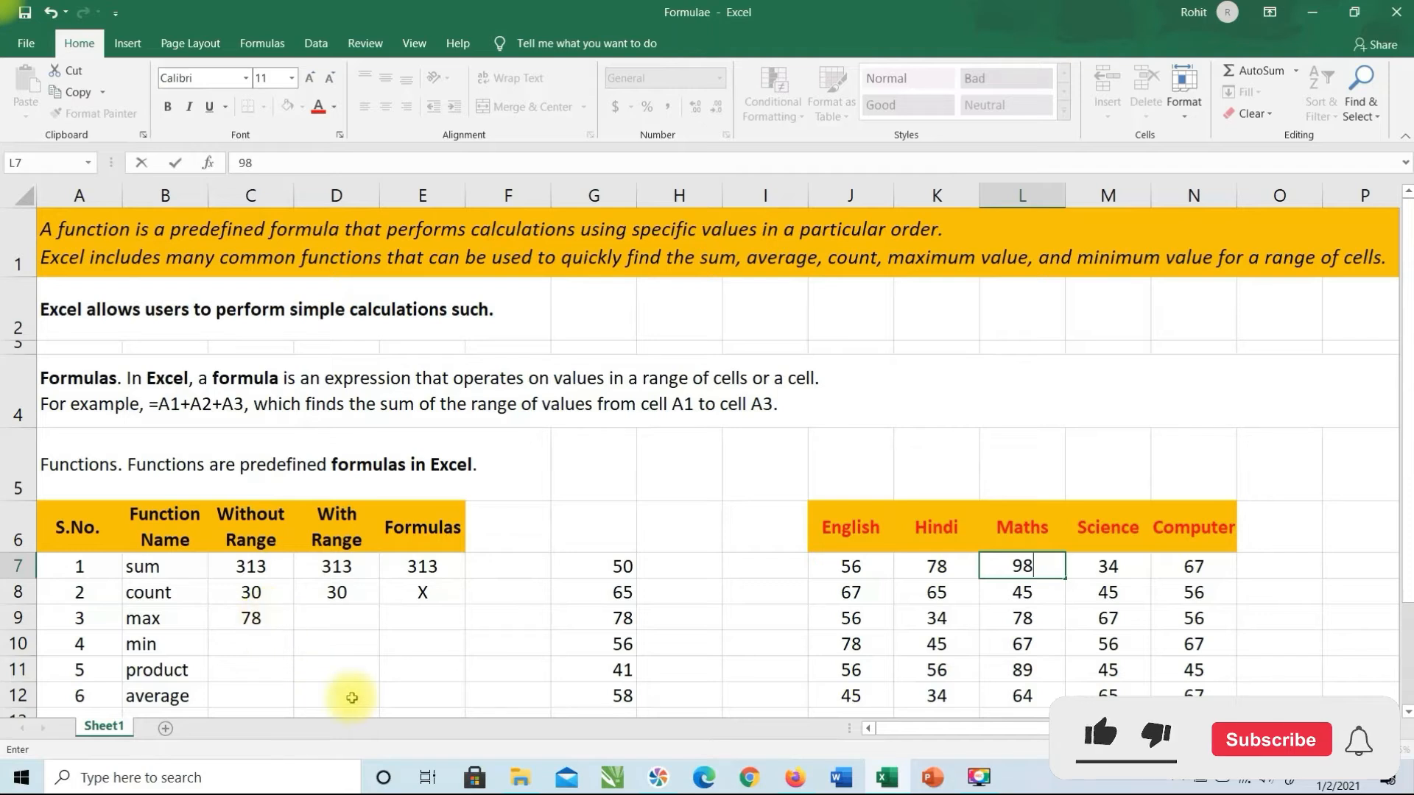
key(Return)
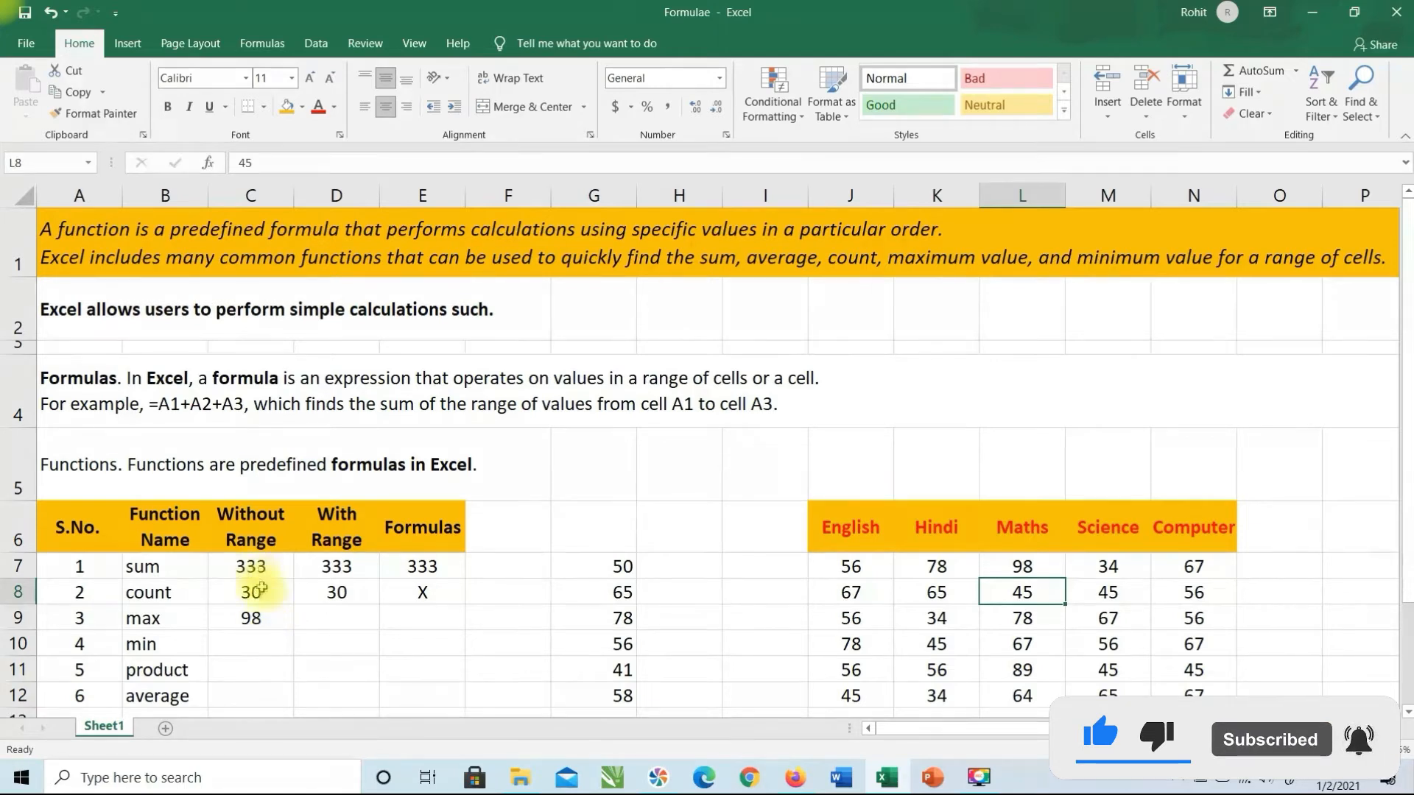
Enter =max(J7:N7) in cell D9 to find the highest mark in the first row with a range.
click(342, 614)
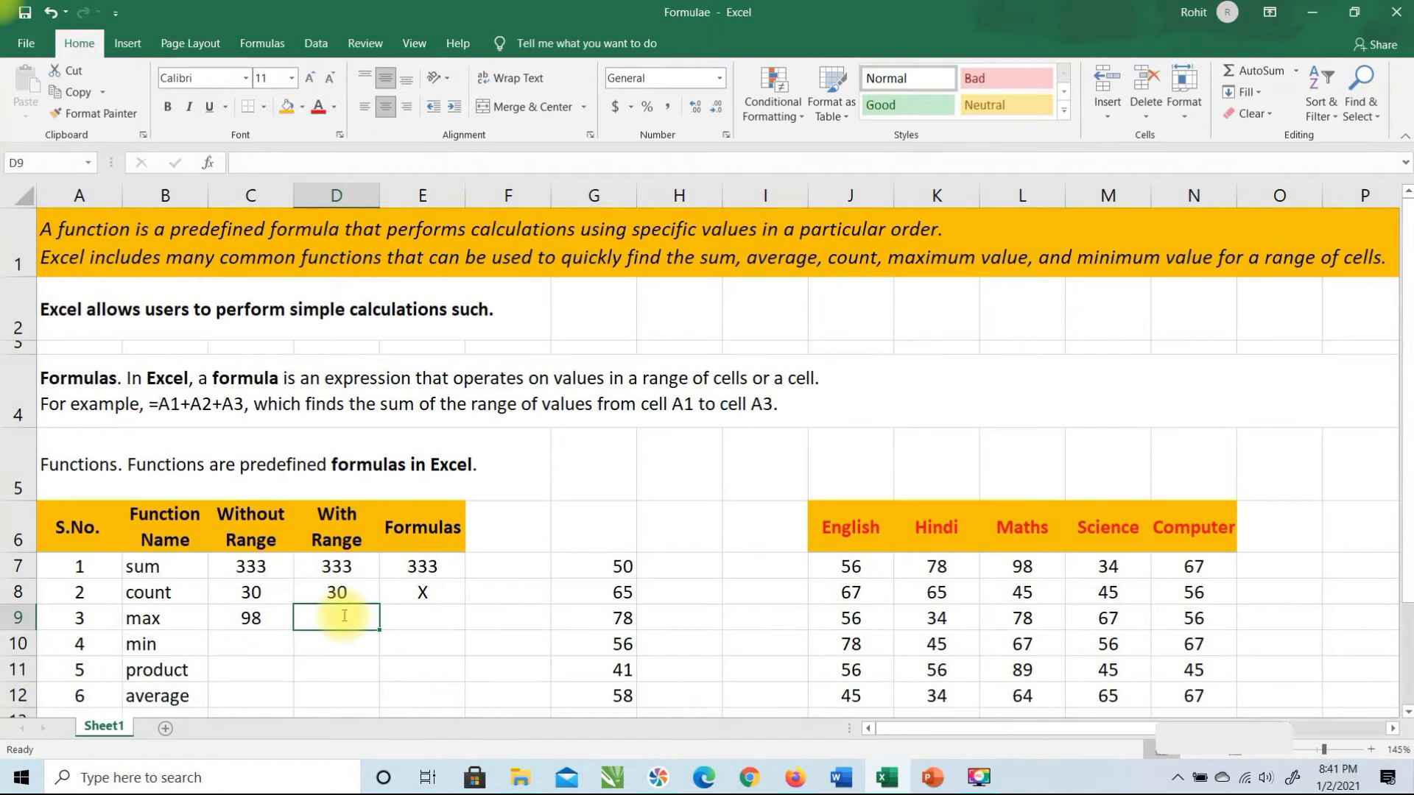
text(=max()
click(820, 570)
drag(820, 570, 1157, 563)
text())
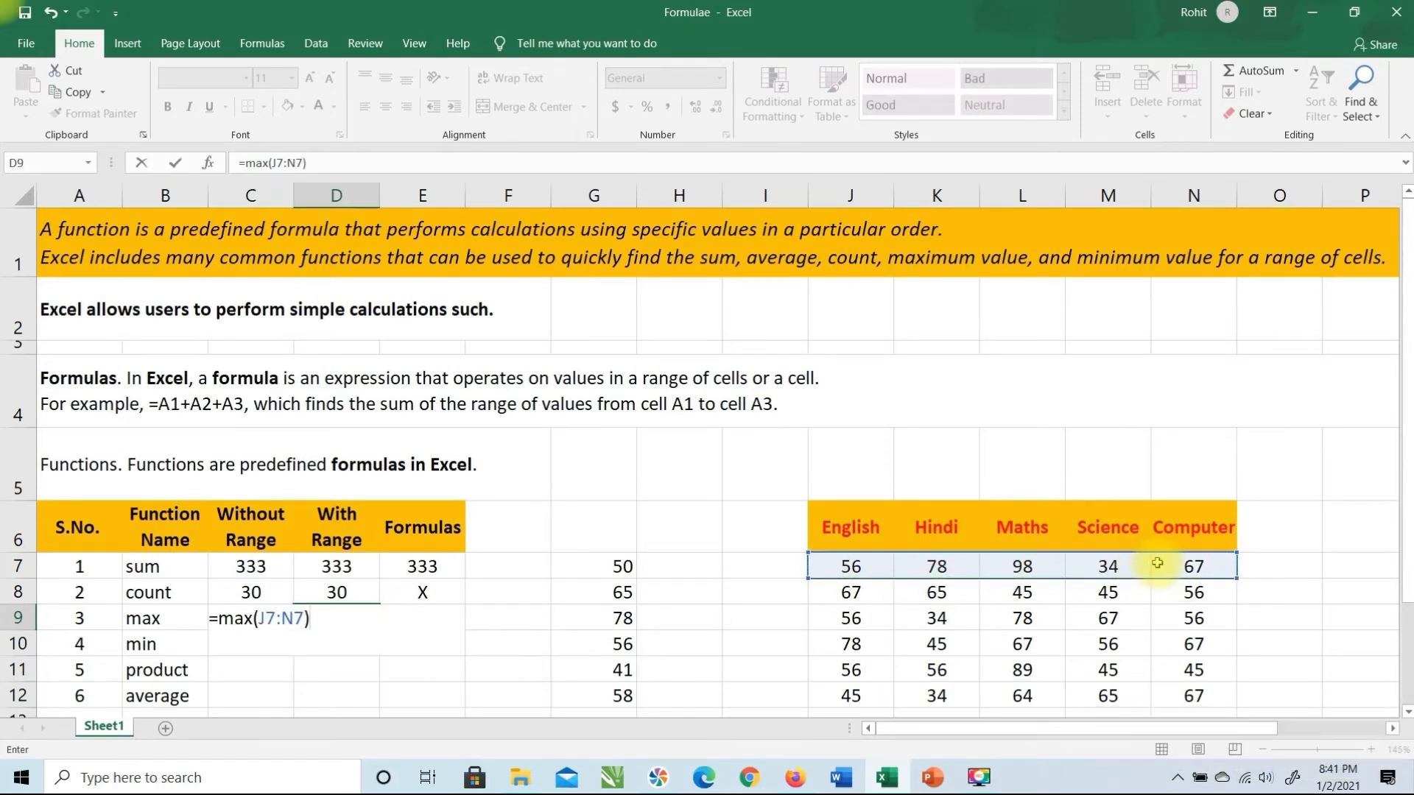
key(Return)
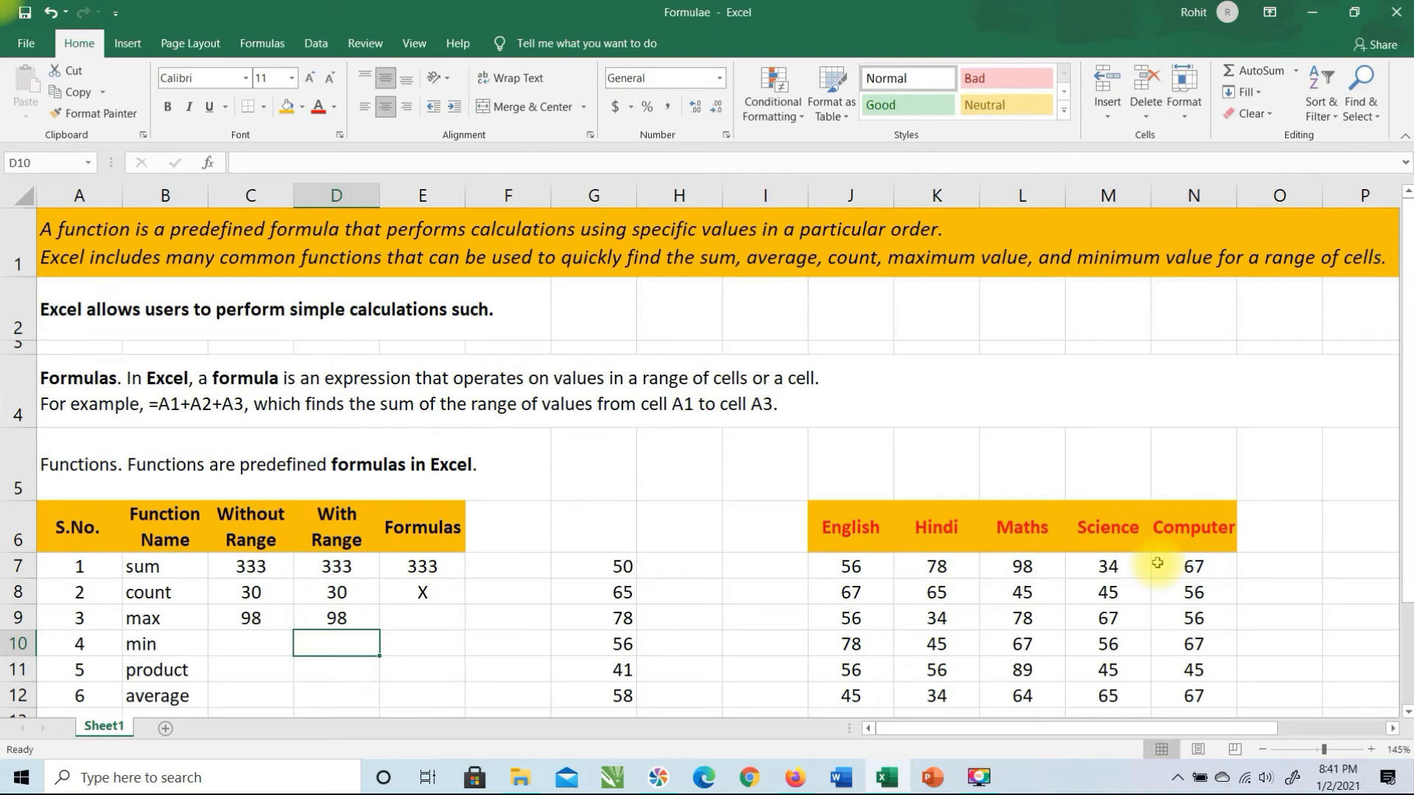
Enter X in cell E9 to mark that max has no plain formula.
key(Up)
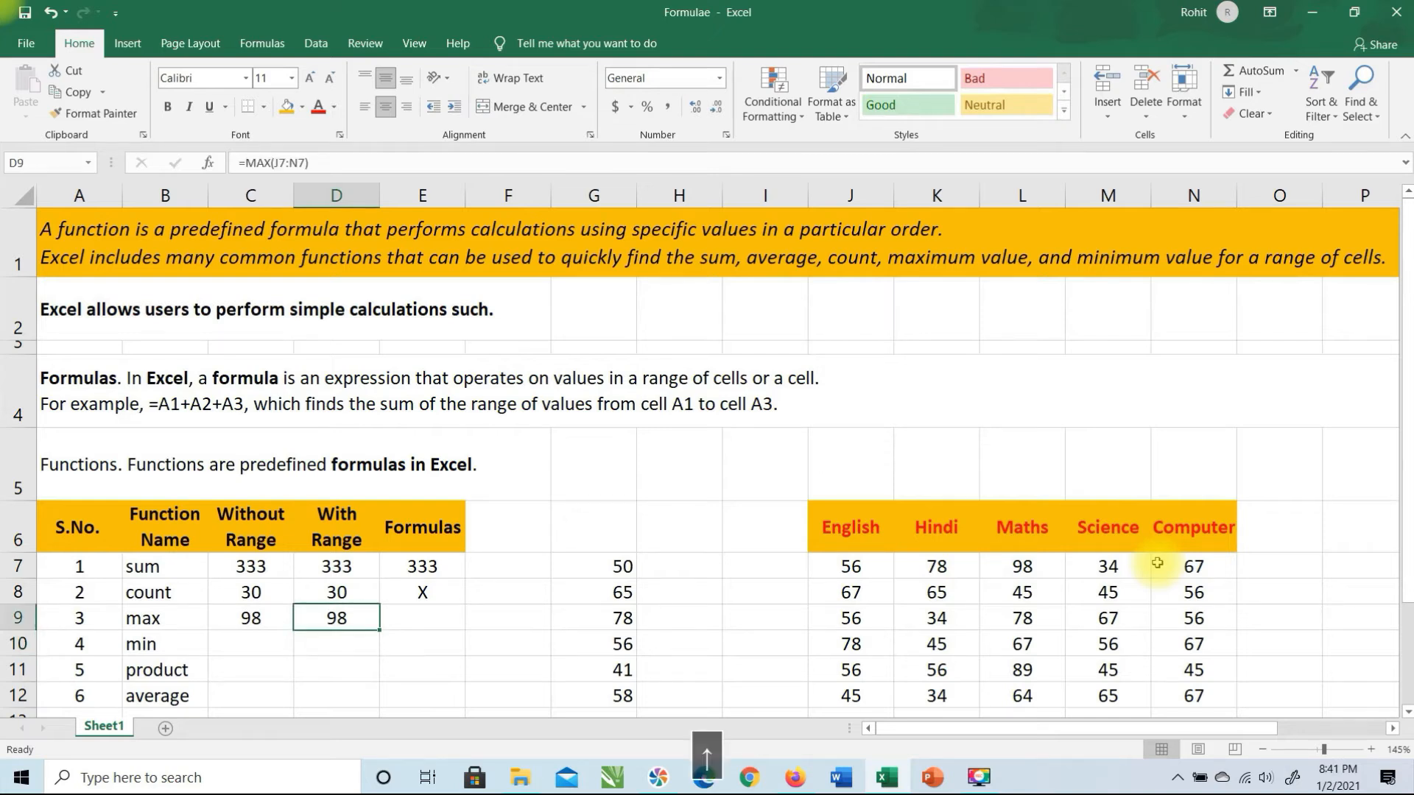
key(Right)
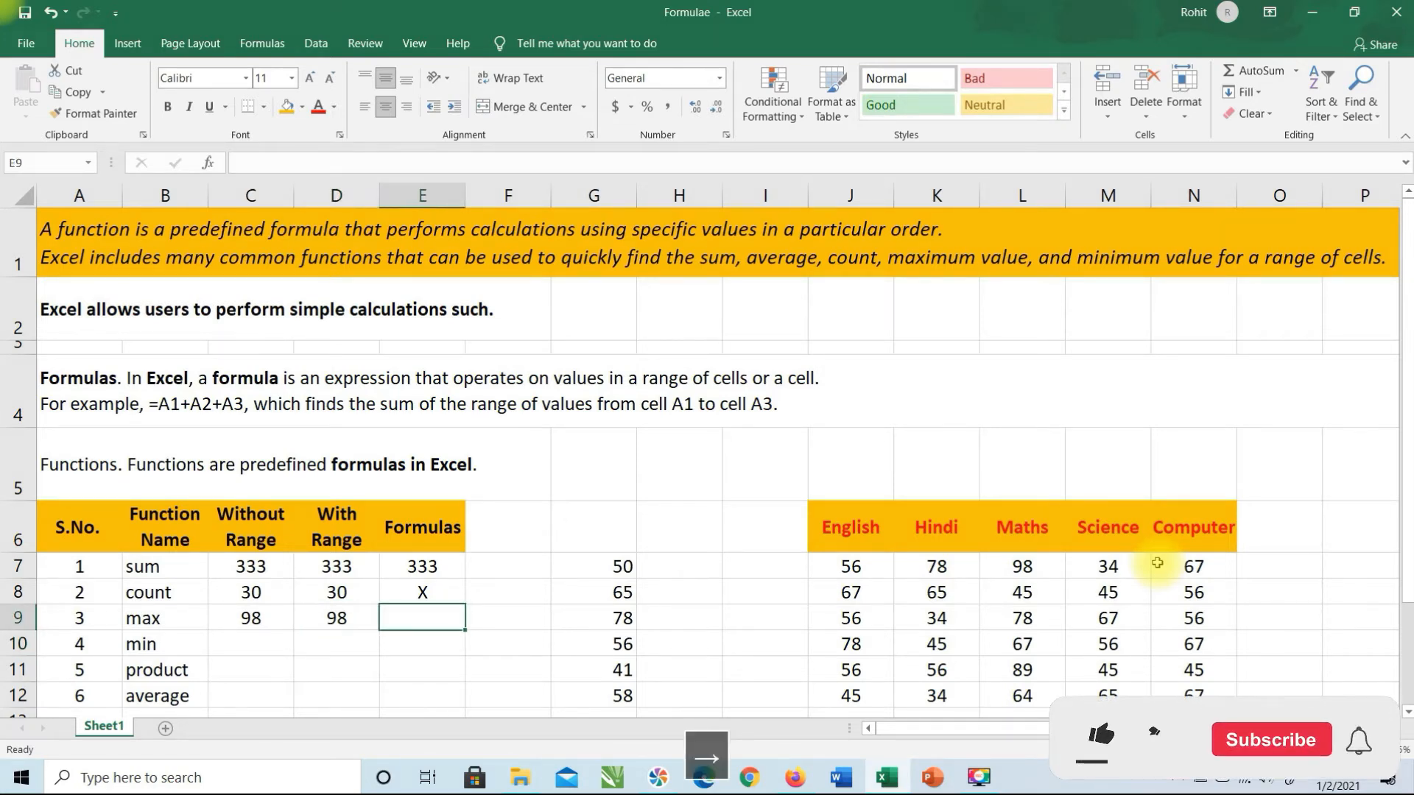
text(X)
key(Return)
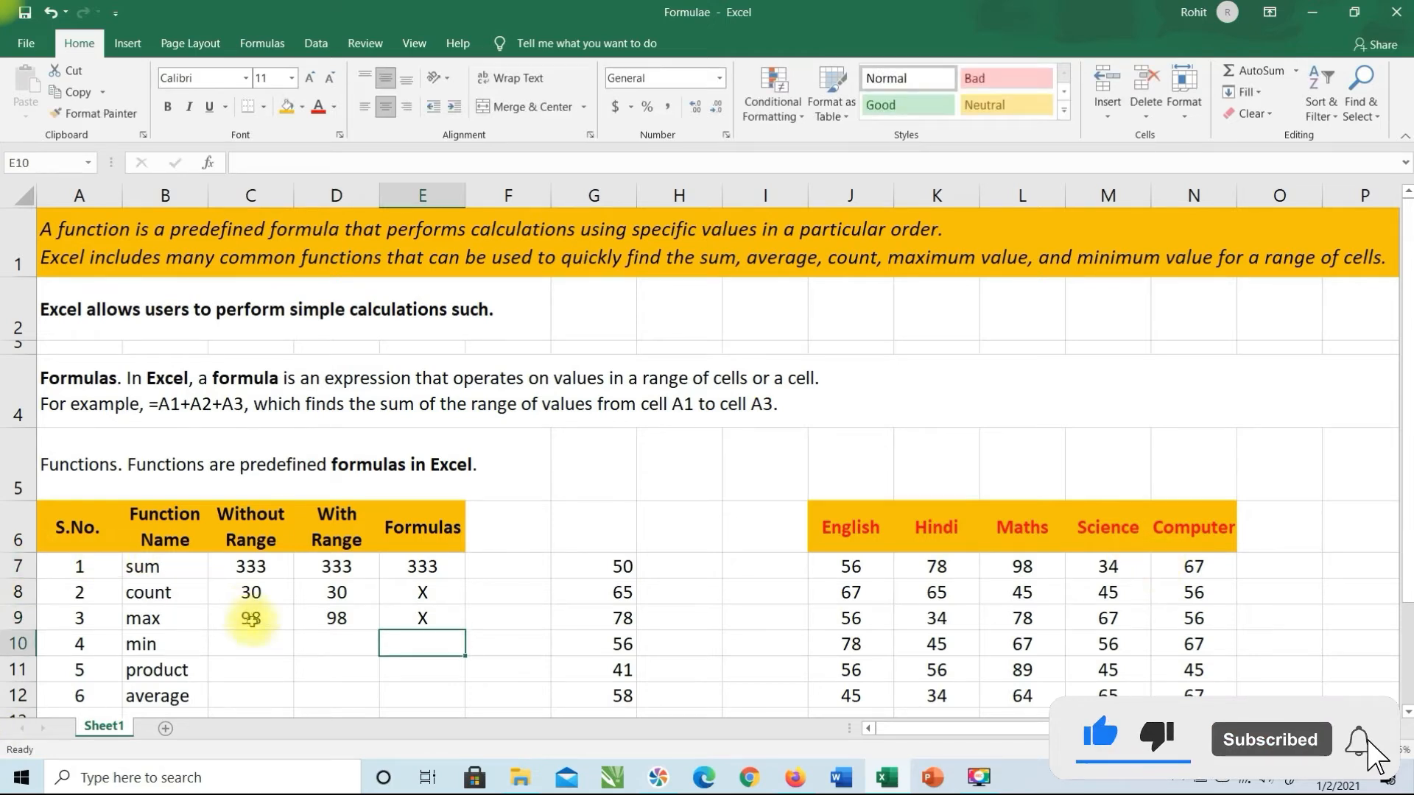
Enter =min(J7,K7,L7,M7,N7) in cell C10 to find the lowest mark in the first row without a range.
click(262, 639)
text(=)
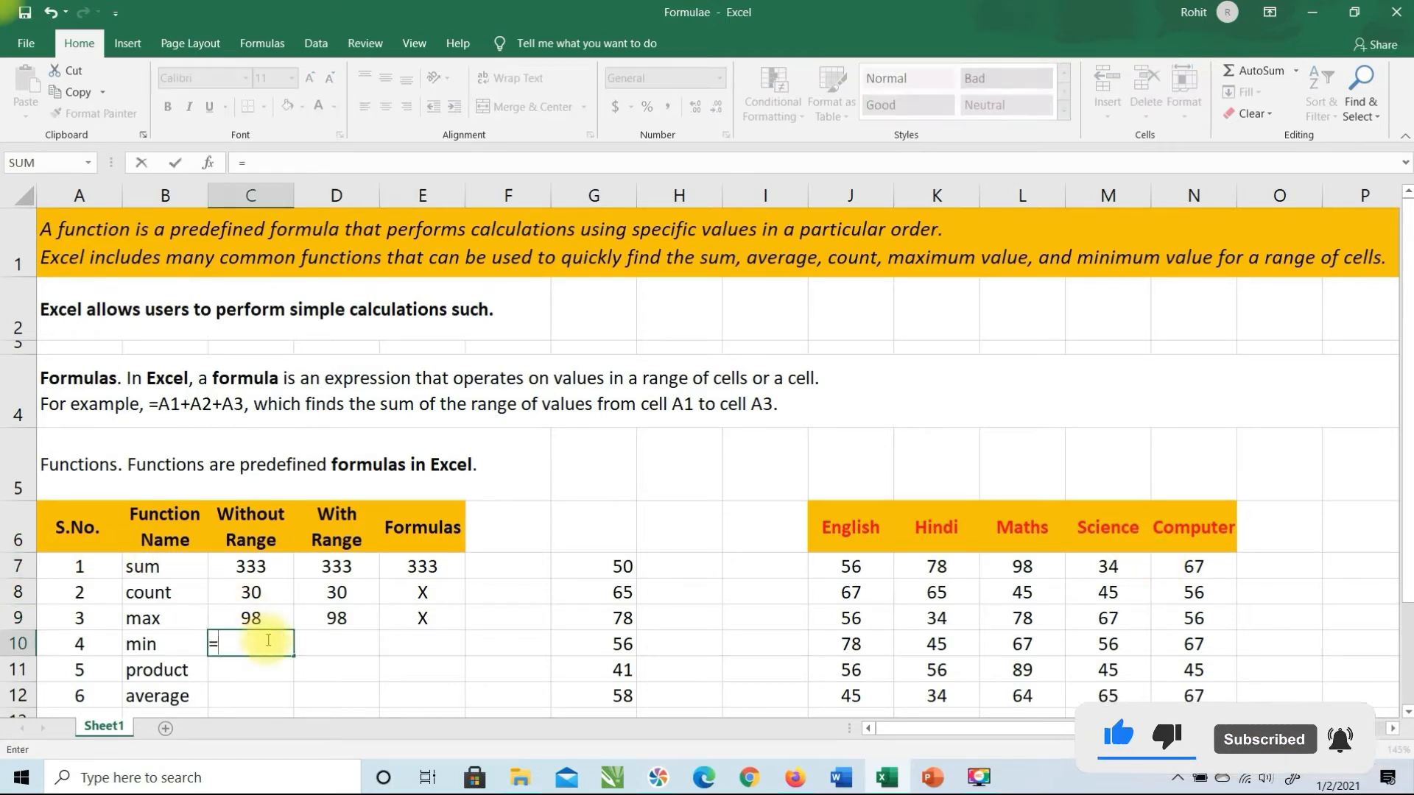
text(min()
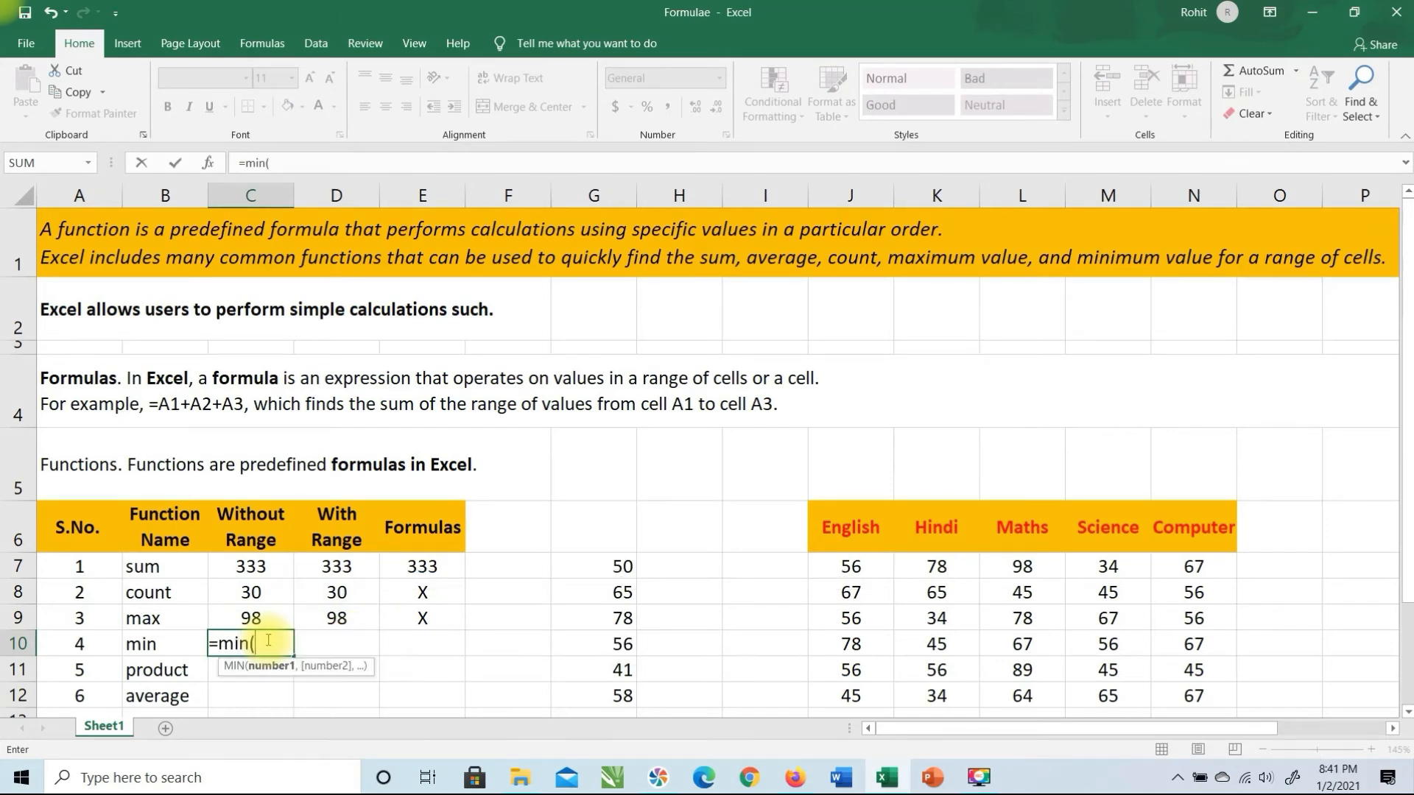
click(838, 567)
text(,)
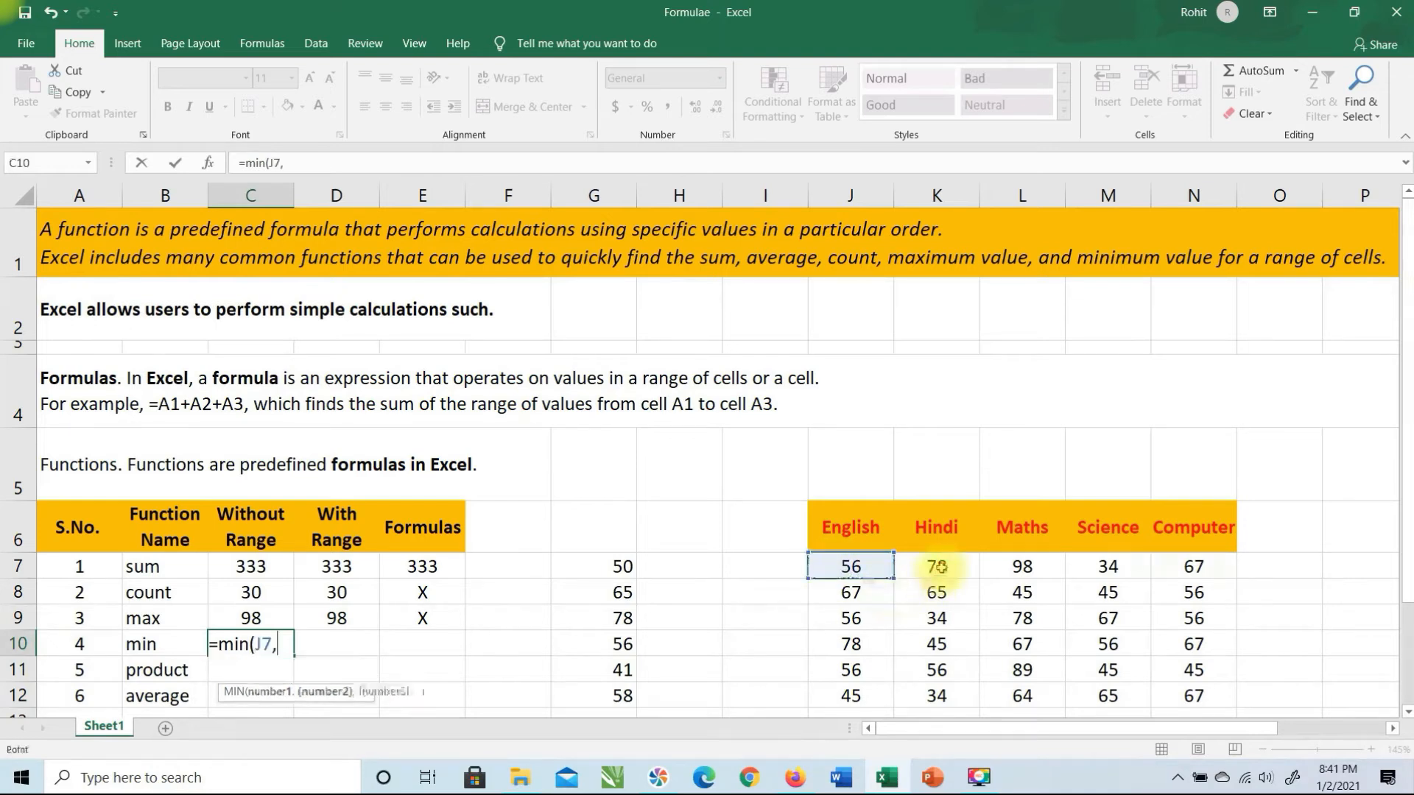
click(937, 567)
text(,)
click(1024, 567)
text(,)
click(1098, 568)
text(,)
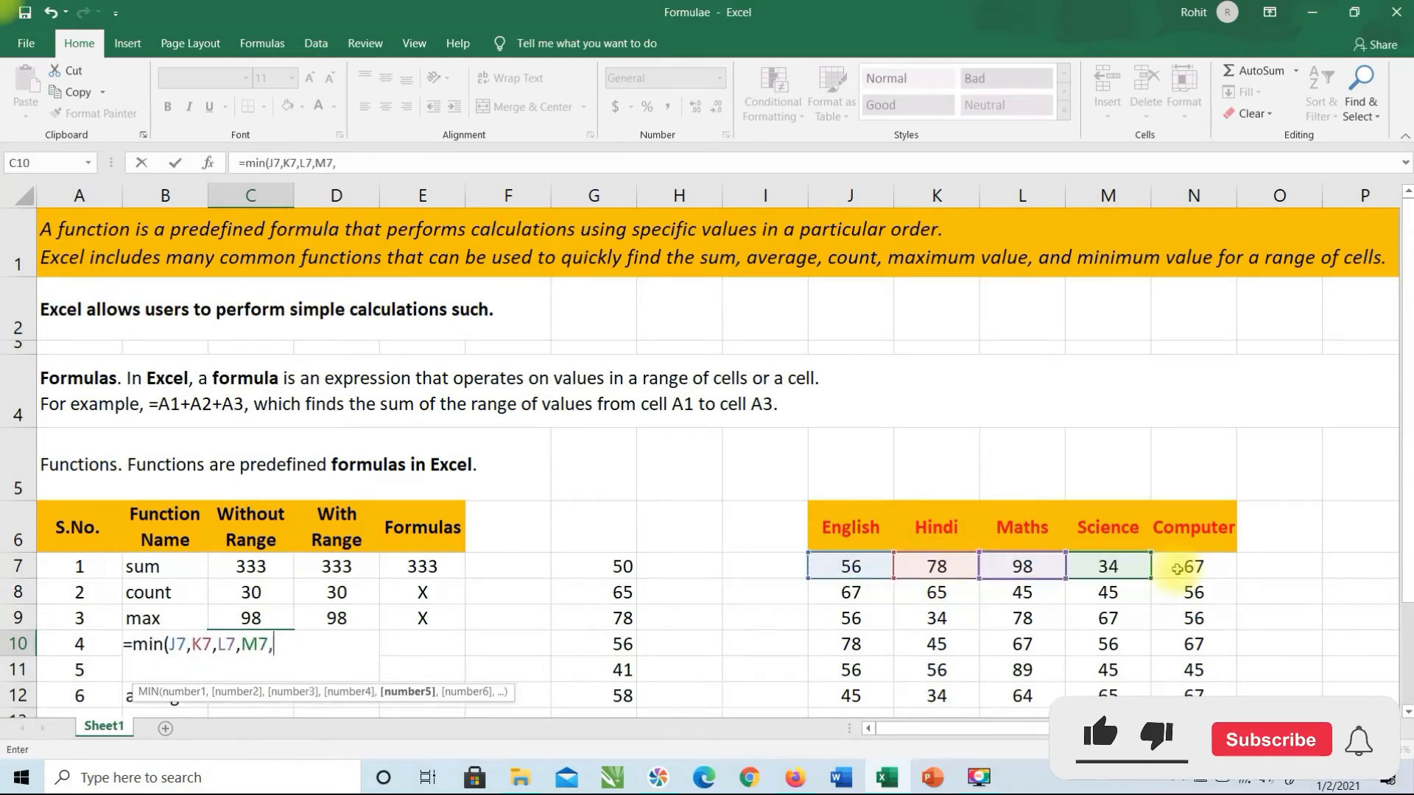
click(1175, 569)
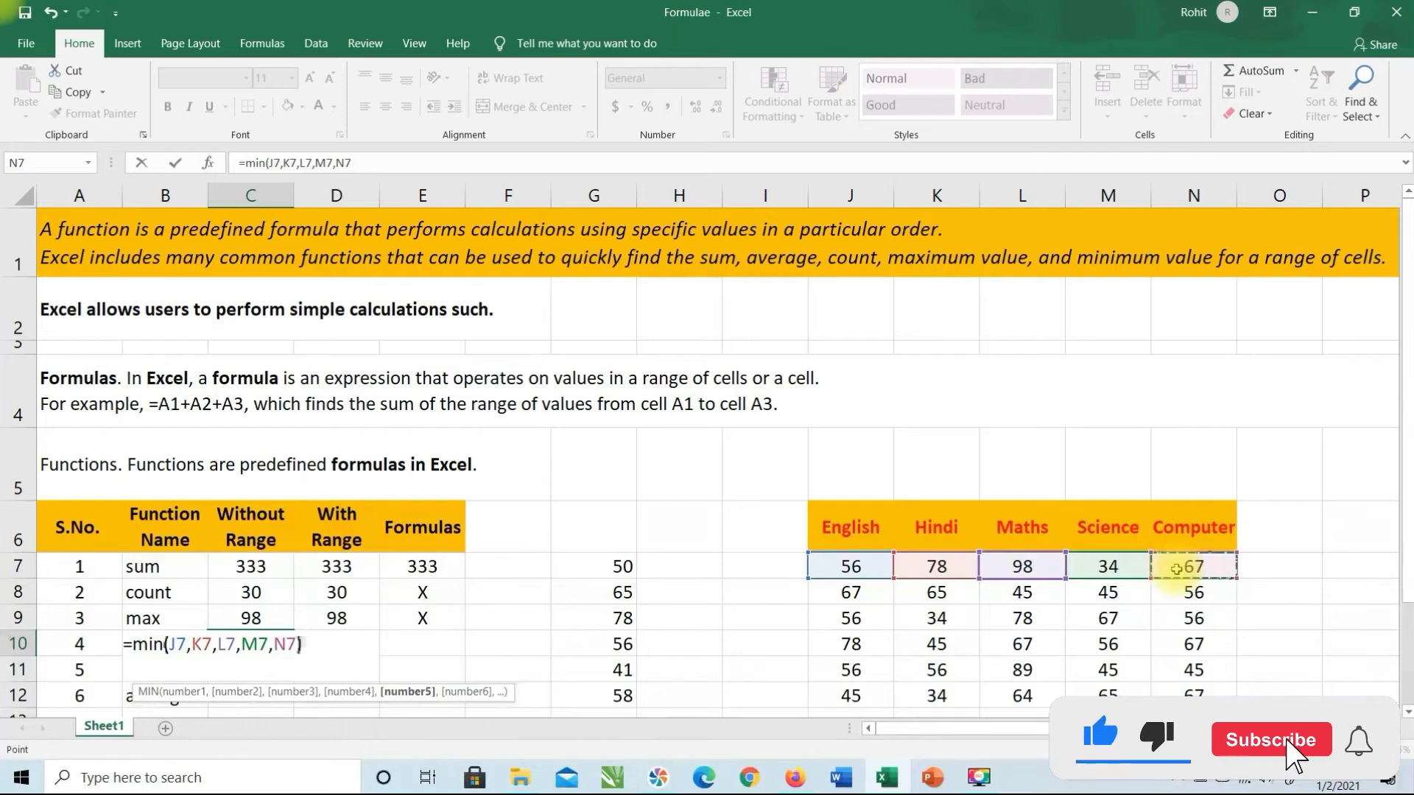
key(Return)
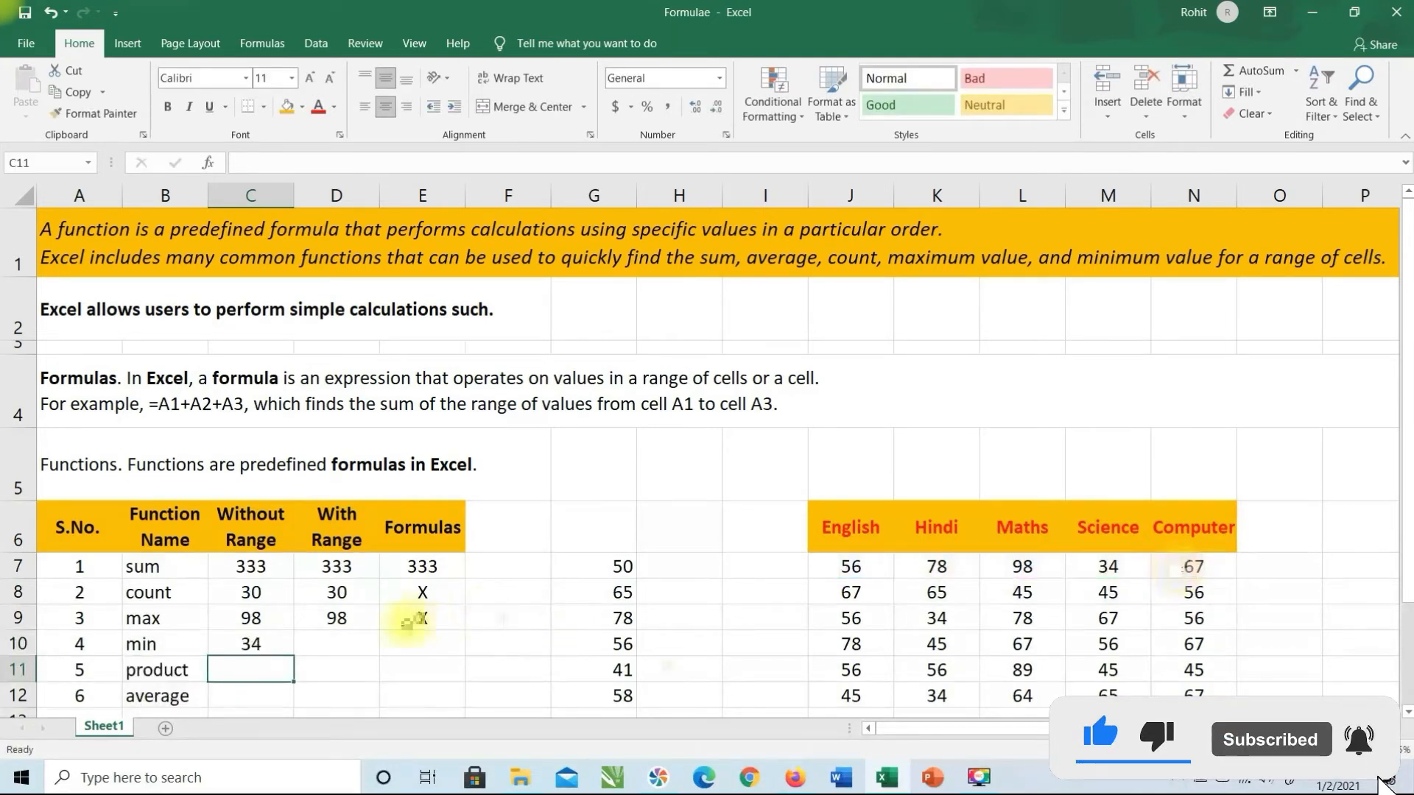
Enter =min(J7:N7) in cell D10 to find the lowest mark in the first row with a range.
click(355, 647)
text(=min)
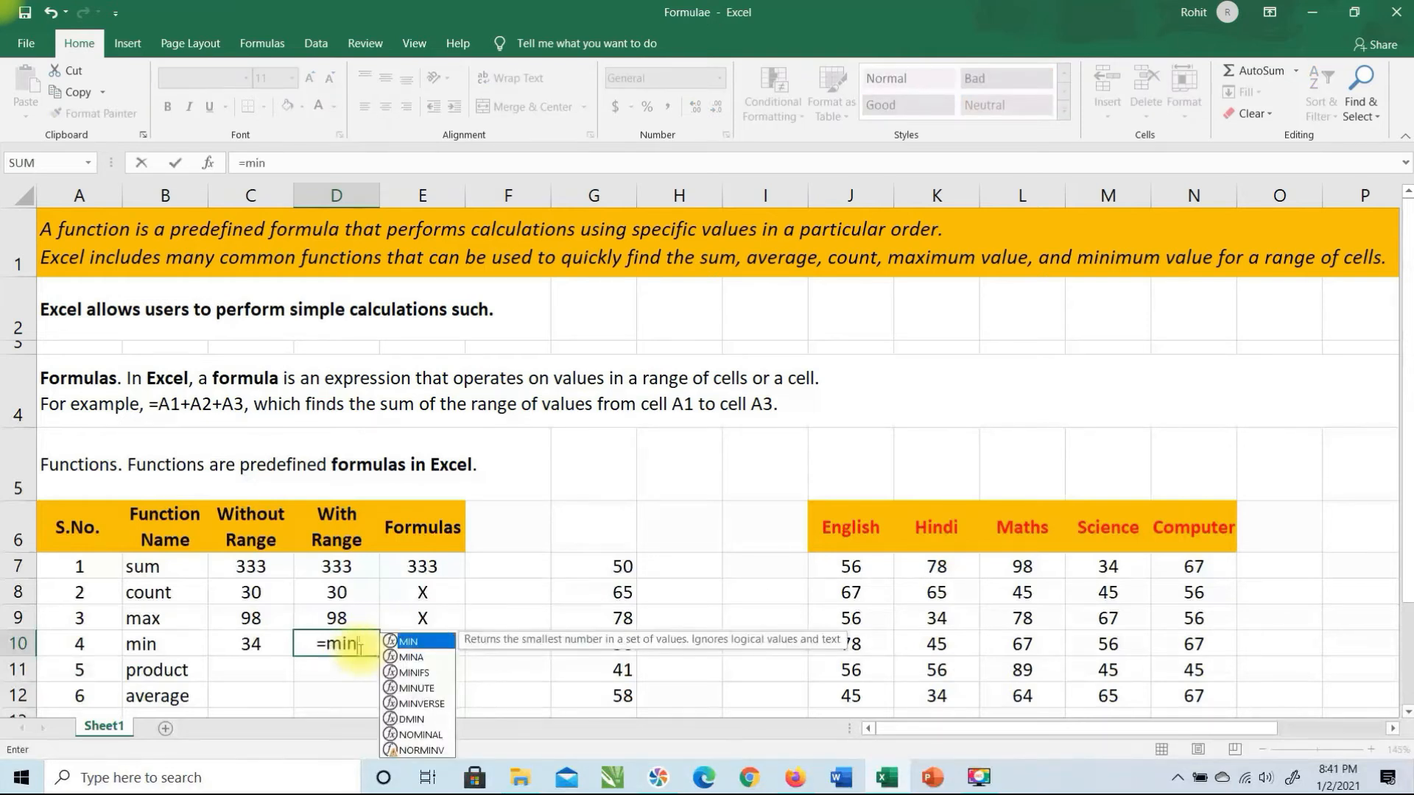
text(()
drag(865, 565, 1162, 573)
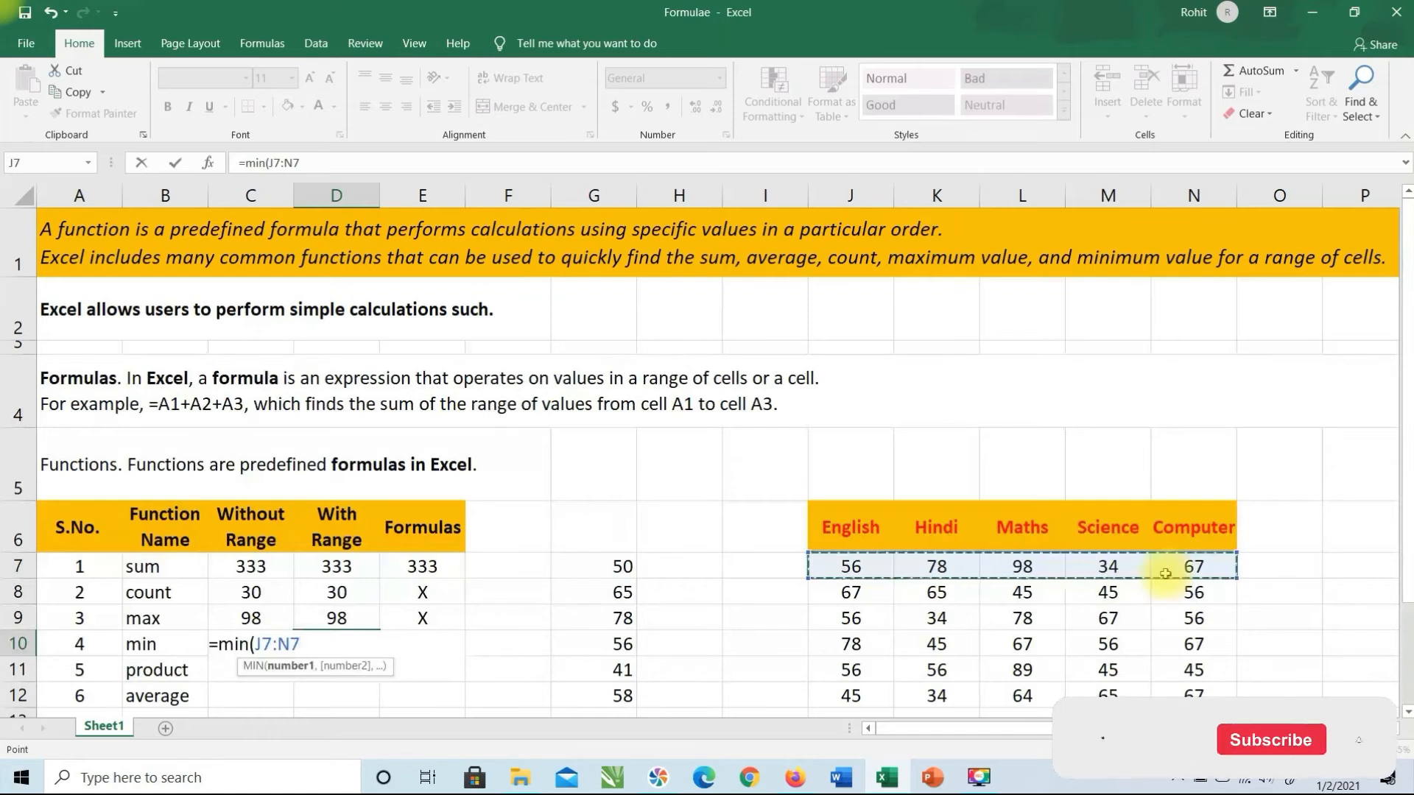
key(Return)
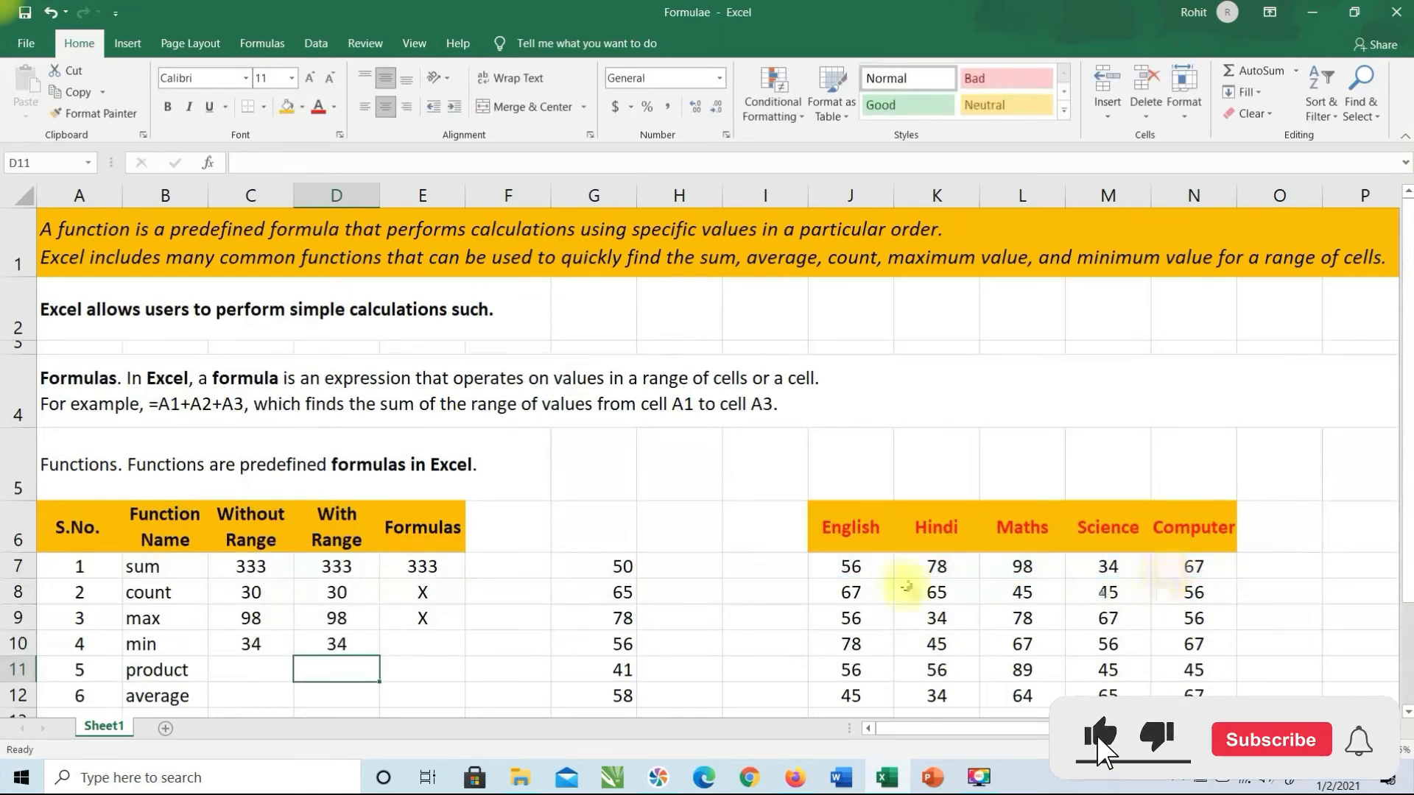
Enter X in cell E10 to mark that min has no plain formula.
click(419, 647)
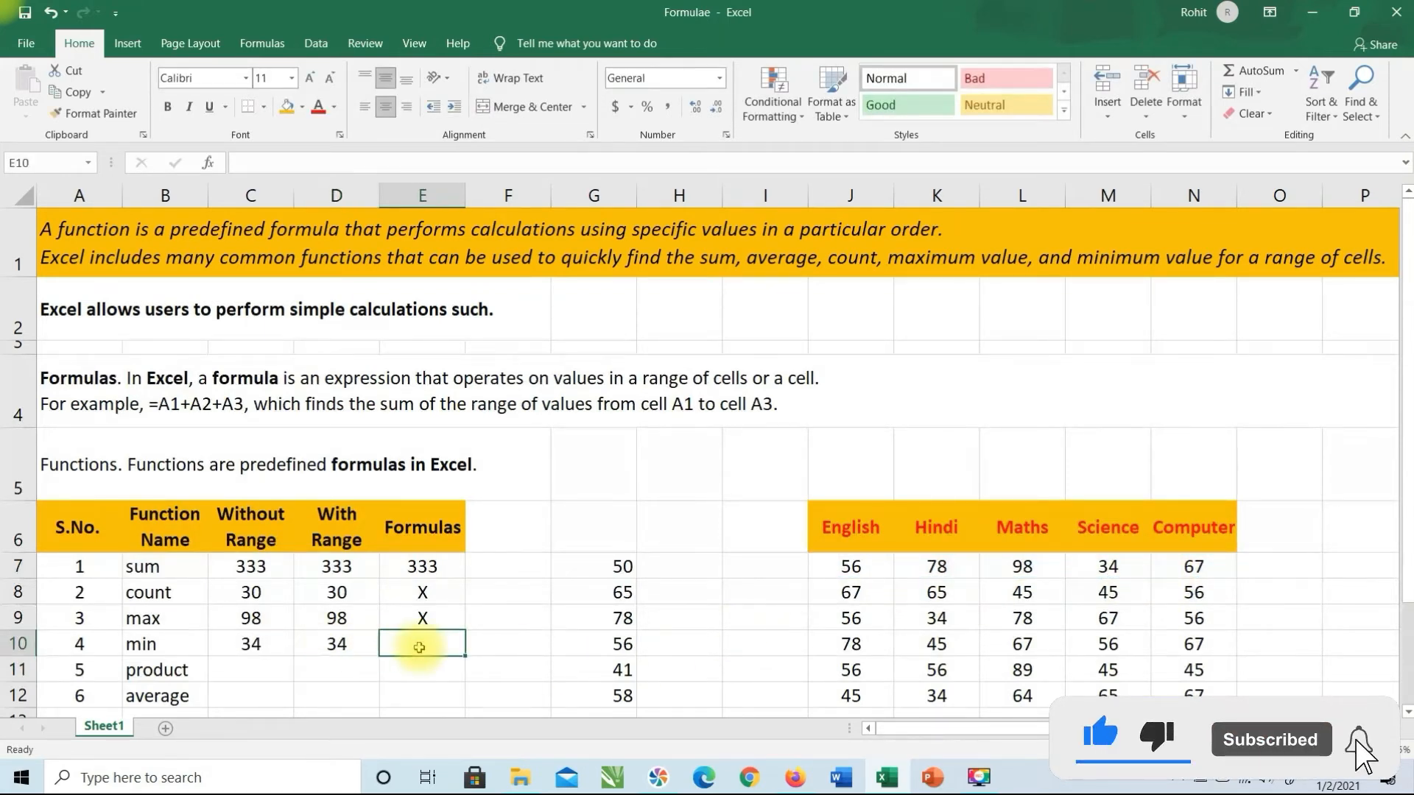
text(X)
key(Return)
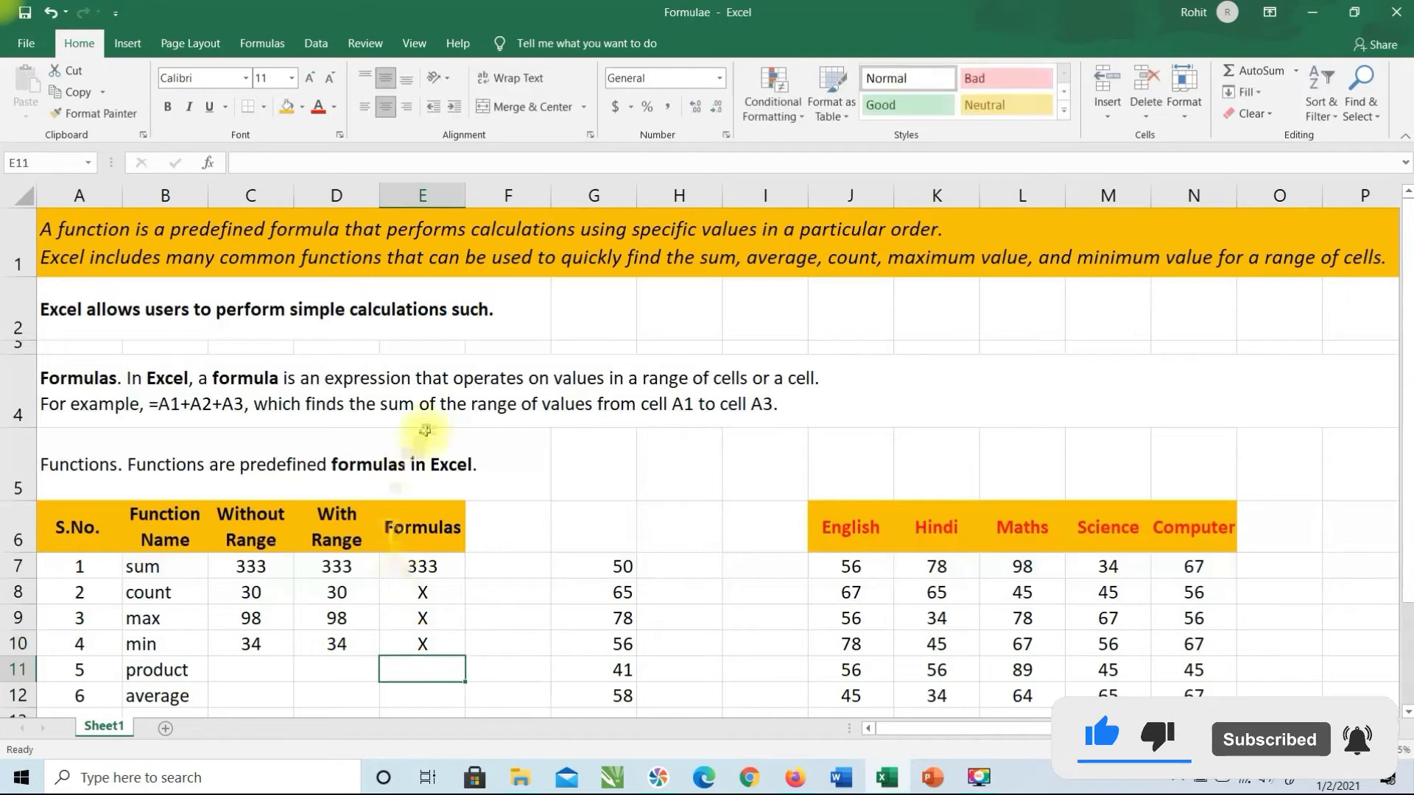
Enter a first product formula, =PRODUCT(J51), in cell C11 of the Without Range column.
click(257, 673)
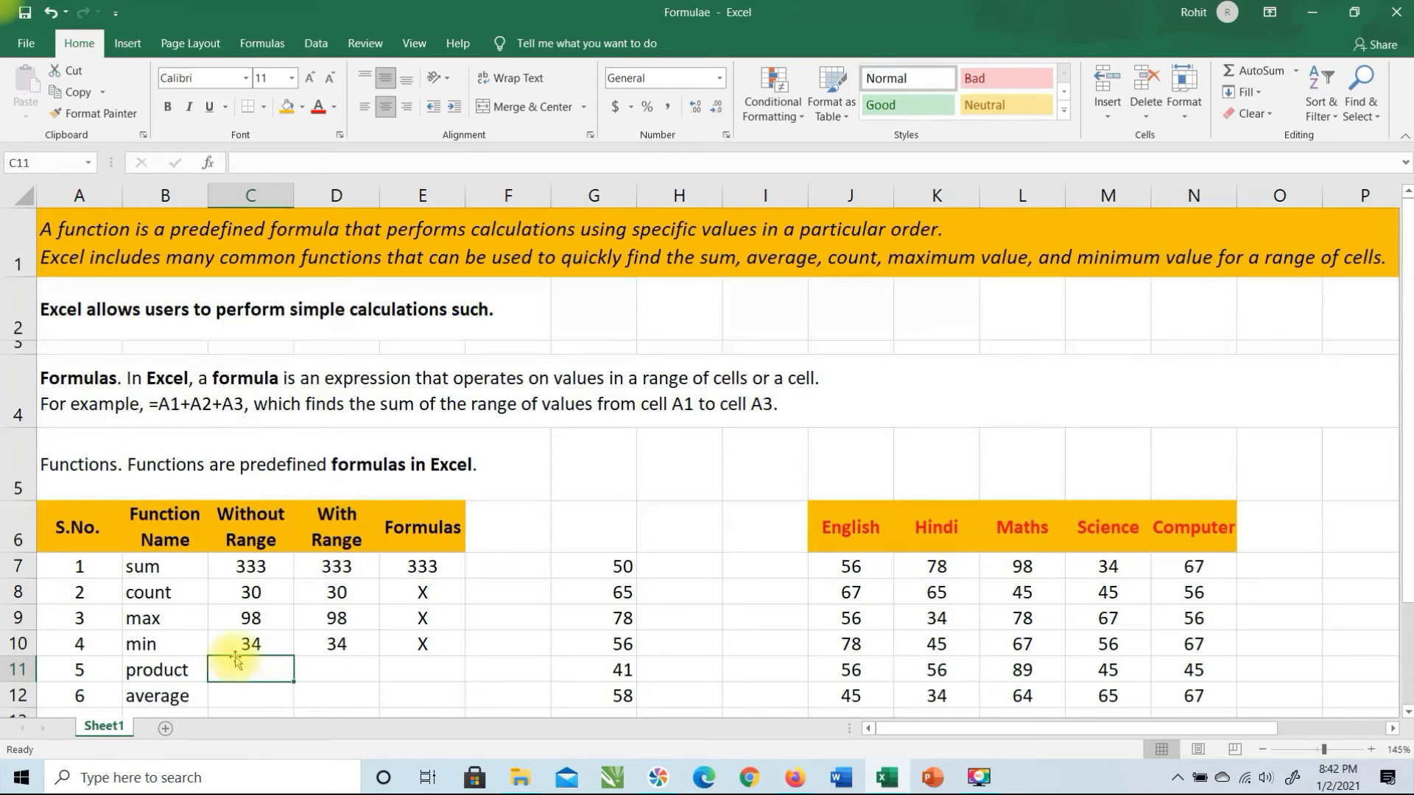
text(=)
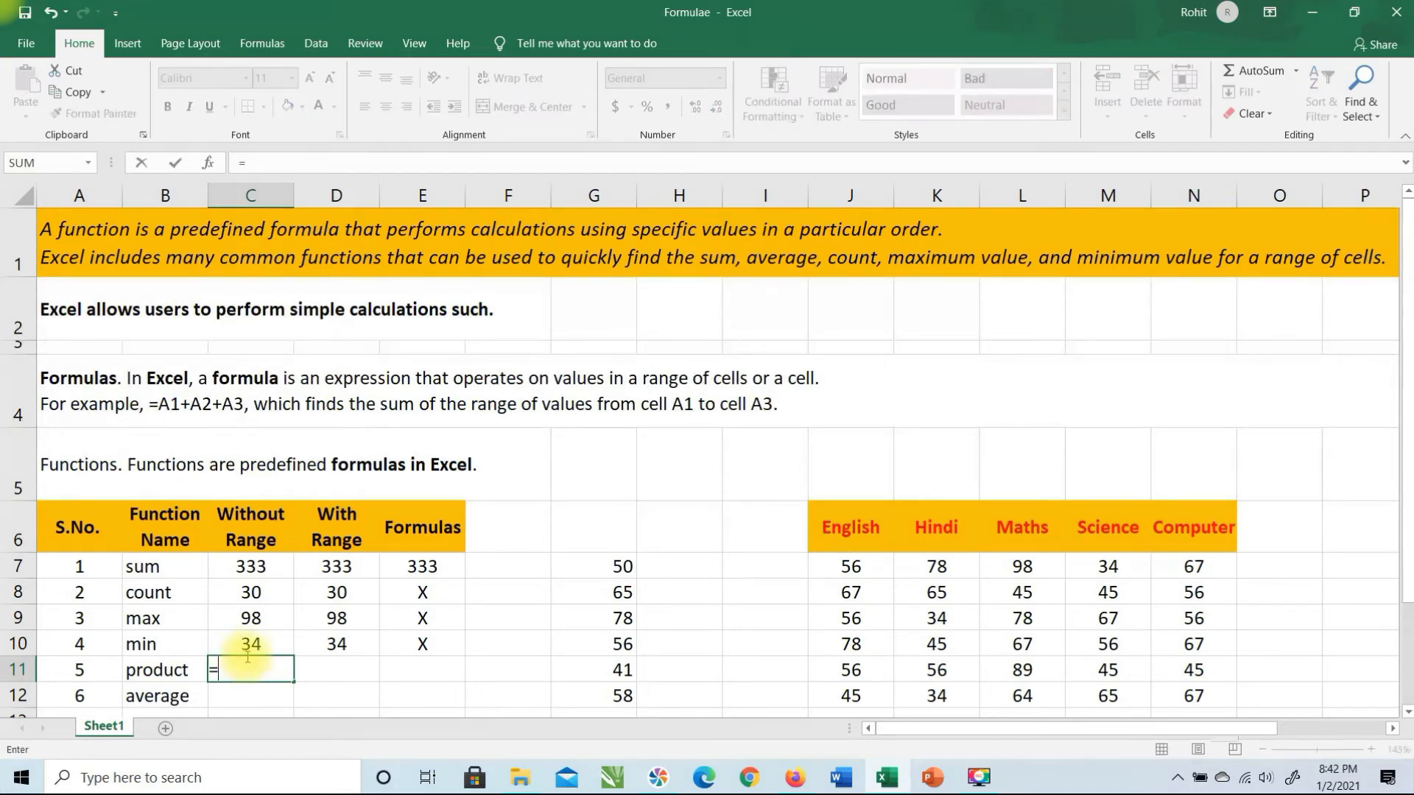
text(produ)
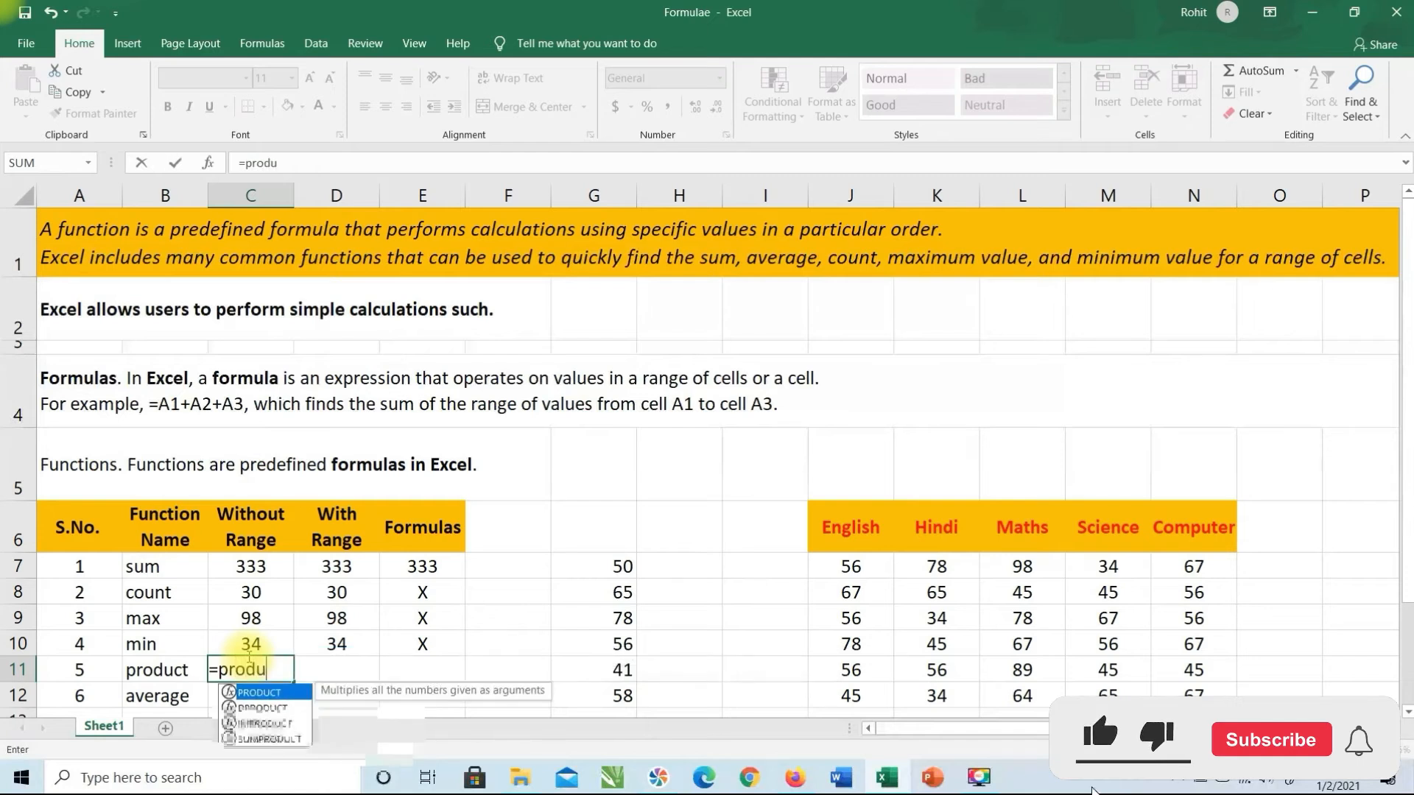
text(ct()
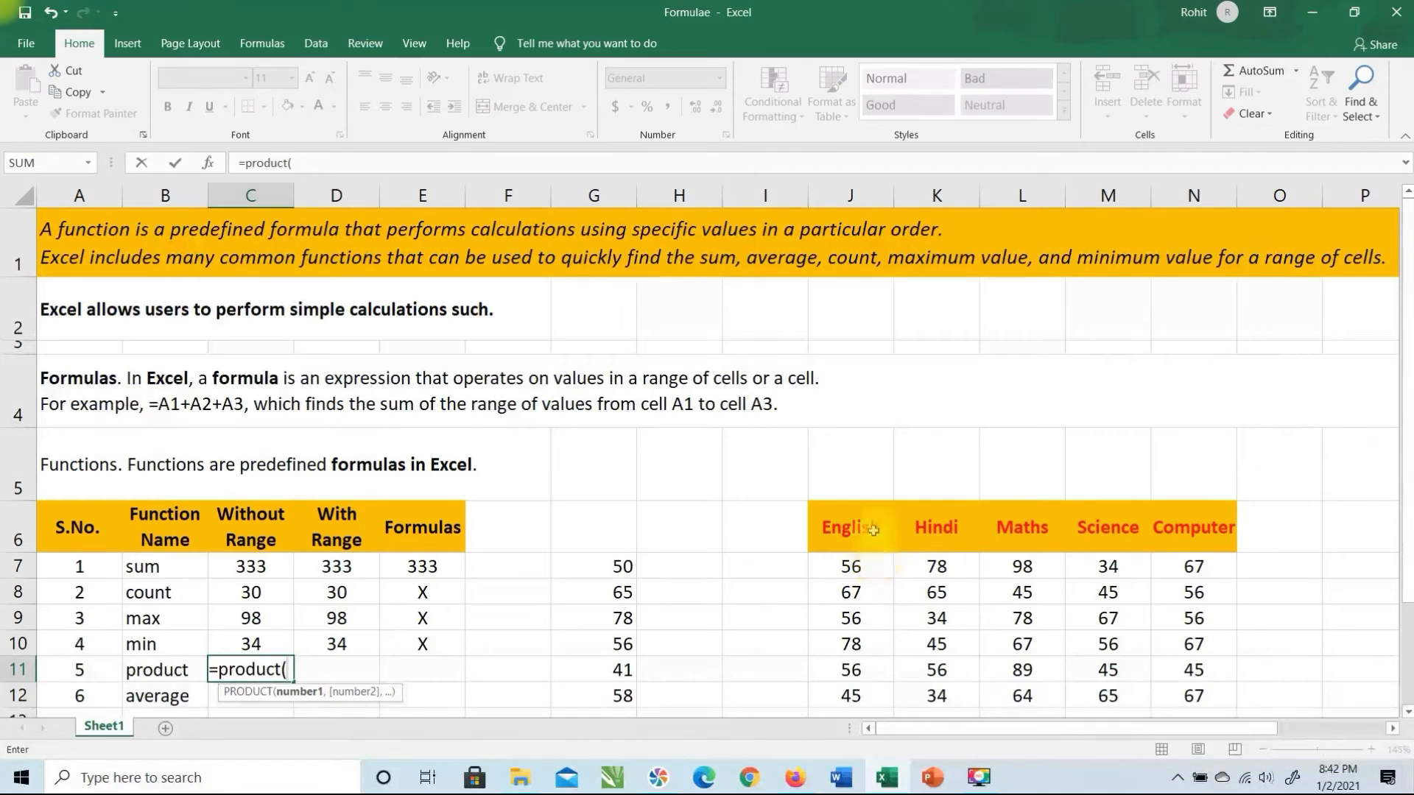
click(884, 469)
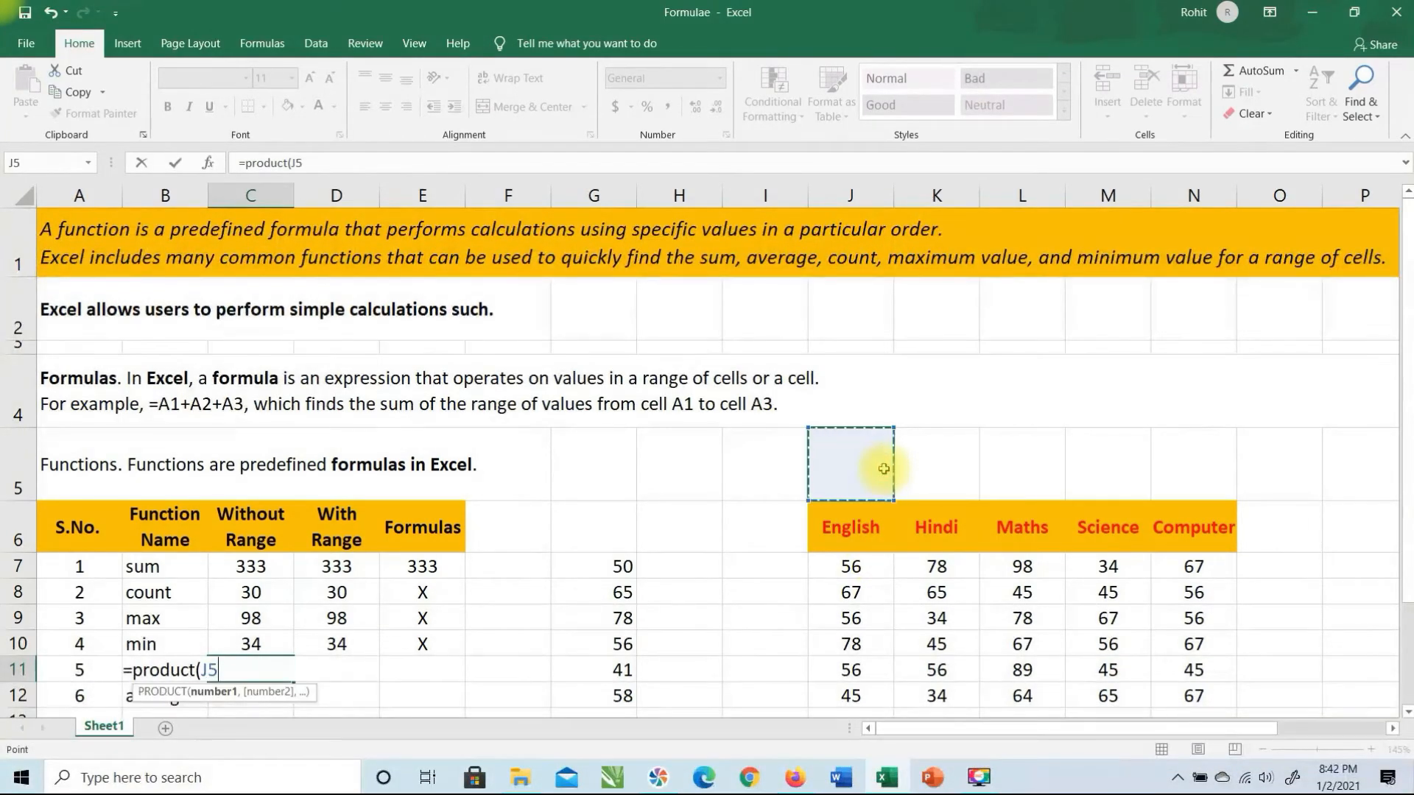
key(Return)
Fill cells J5 to N5 above the subject headers with the sample numbers 2, 1, 2, 3 and 10.
click(876, 466)
text(2)
click(915, 464)
text(1)
click(1026, 463)
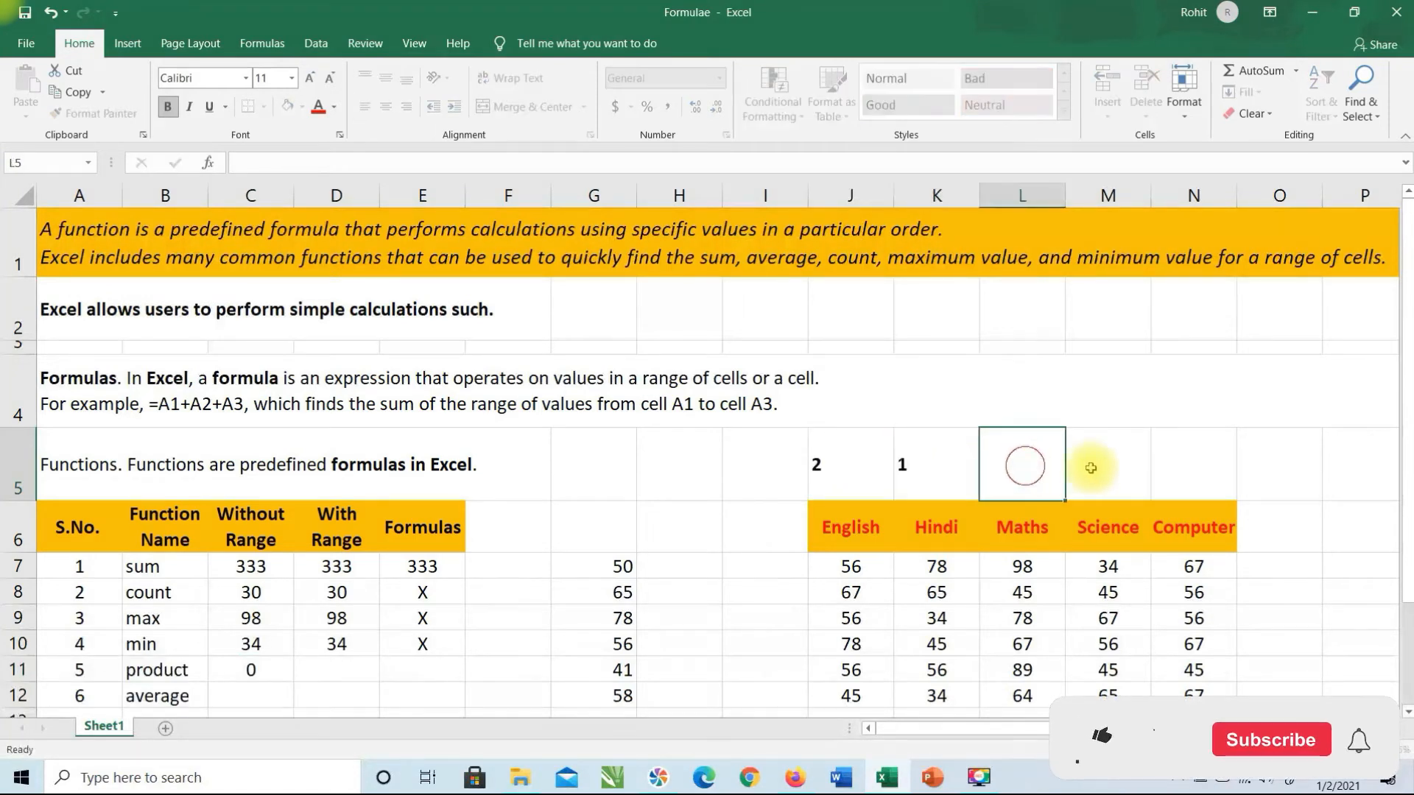
text(2)
click(1102, 469)
text(3)
click(1197, 472)
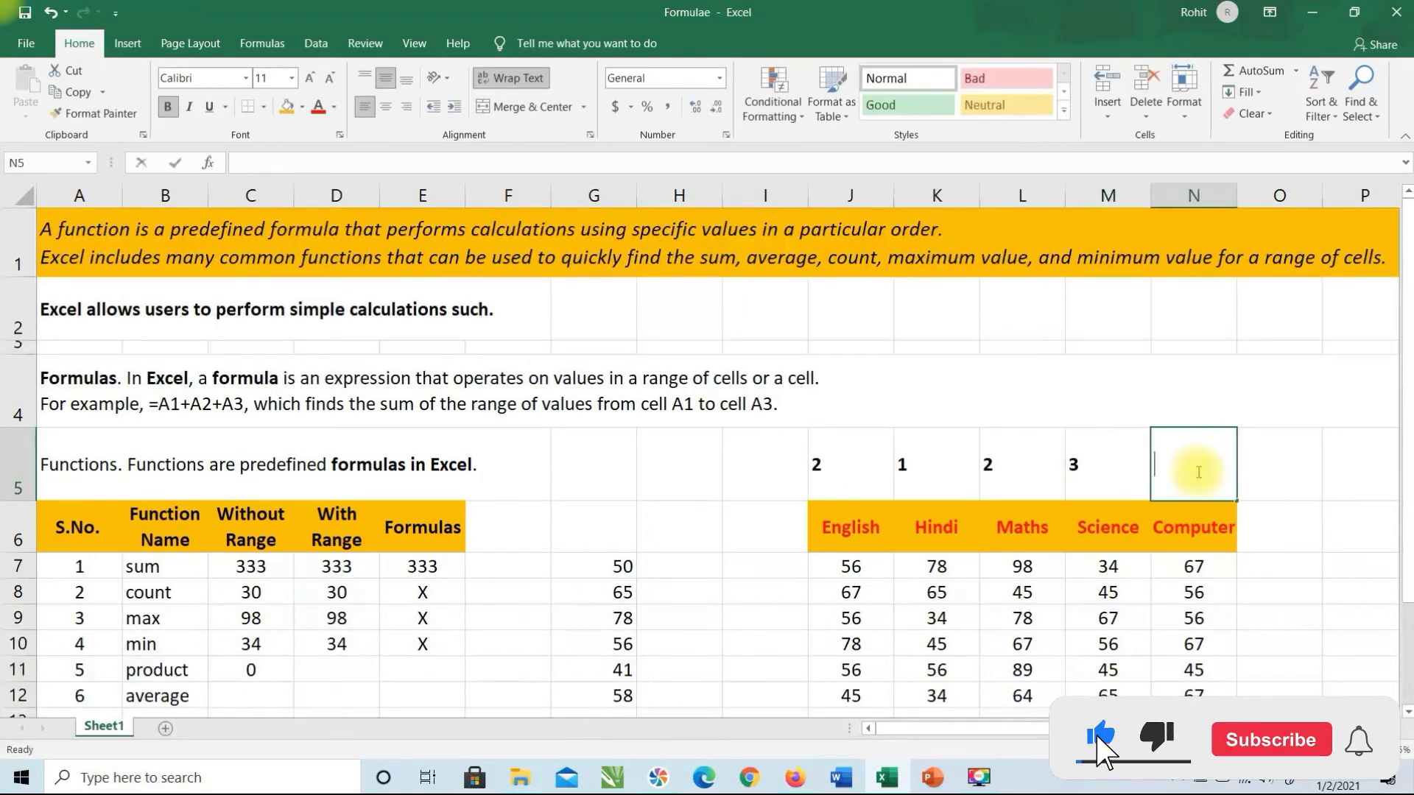
text(10)
key(Return)
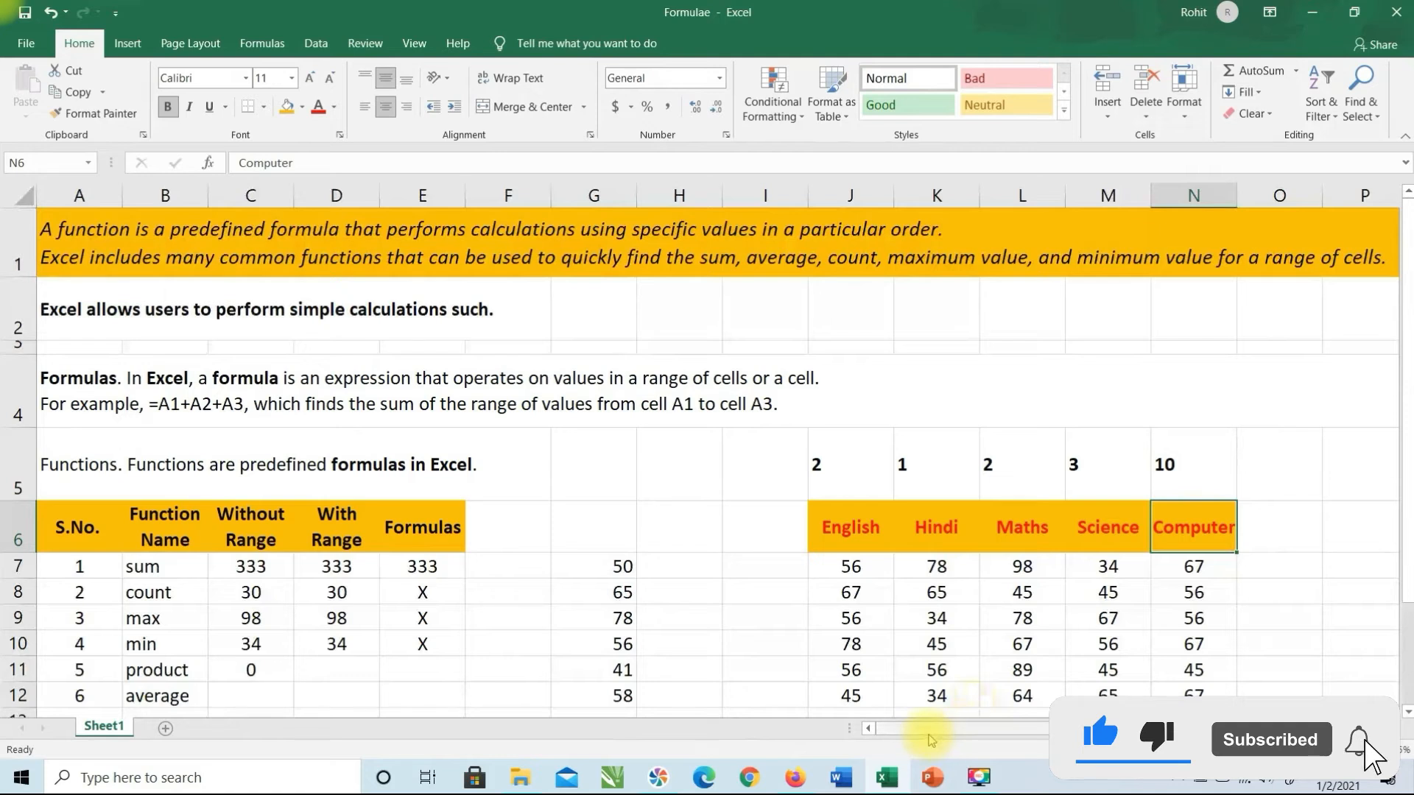
Edit the product formula in cell C11 to =PRODUCT(J5:N5) so it multiplies the sample numbers.
click(247, 669)
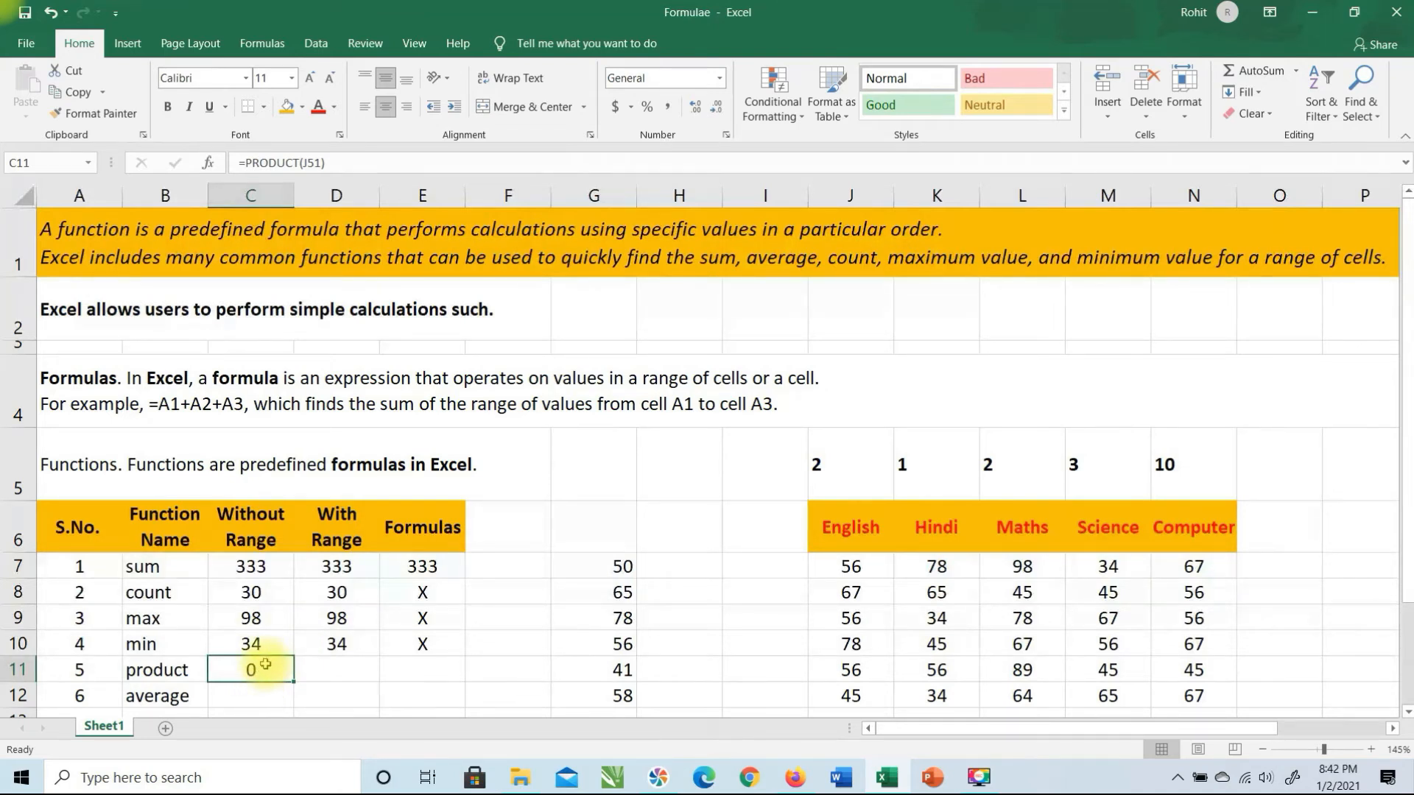
key(F2)
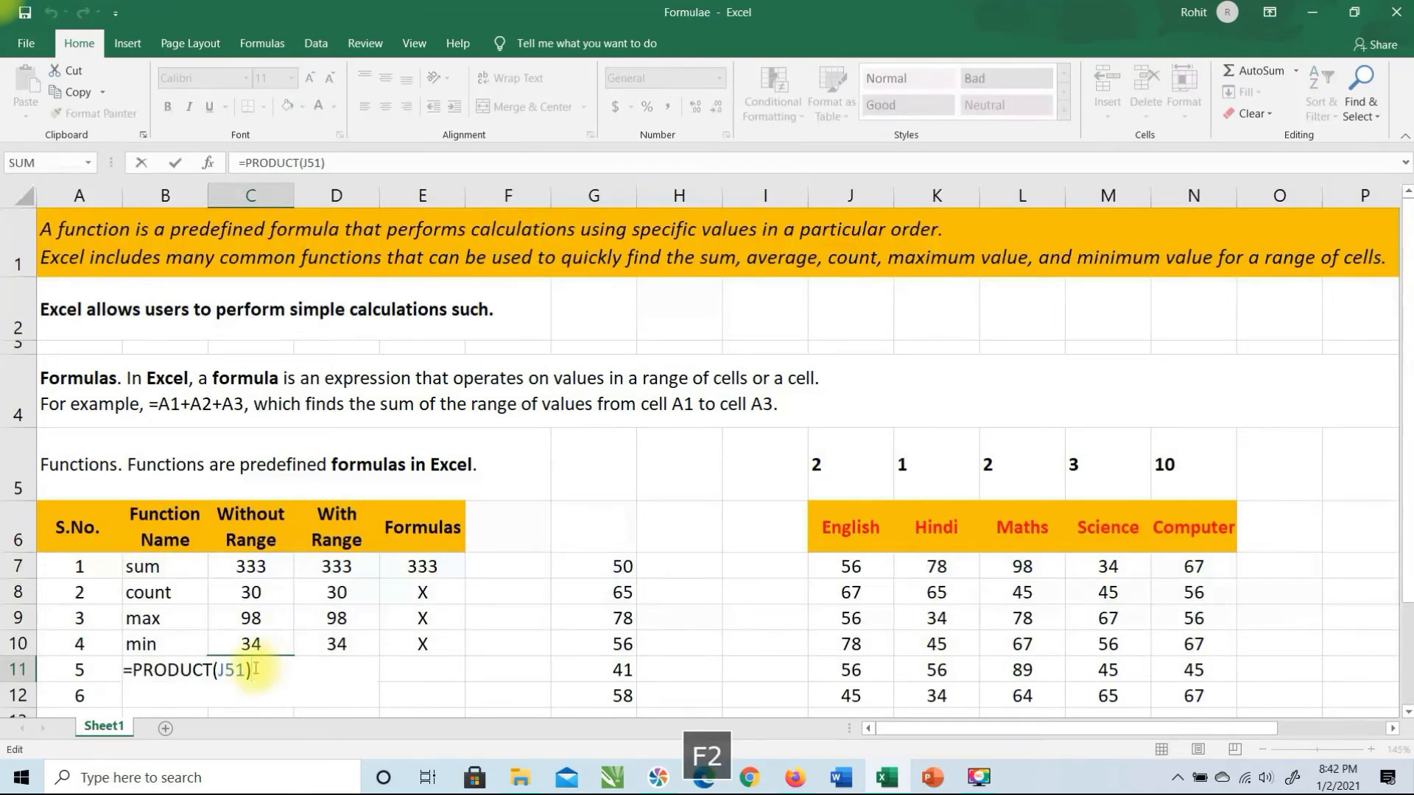
key(Left)
key(Left)
key(Delete)
key(Delete)
key(BackSpace)
key(BackSpace)
drag(822, 481, 1184, 464)
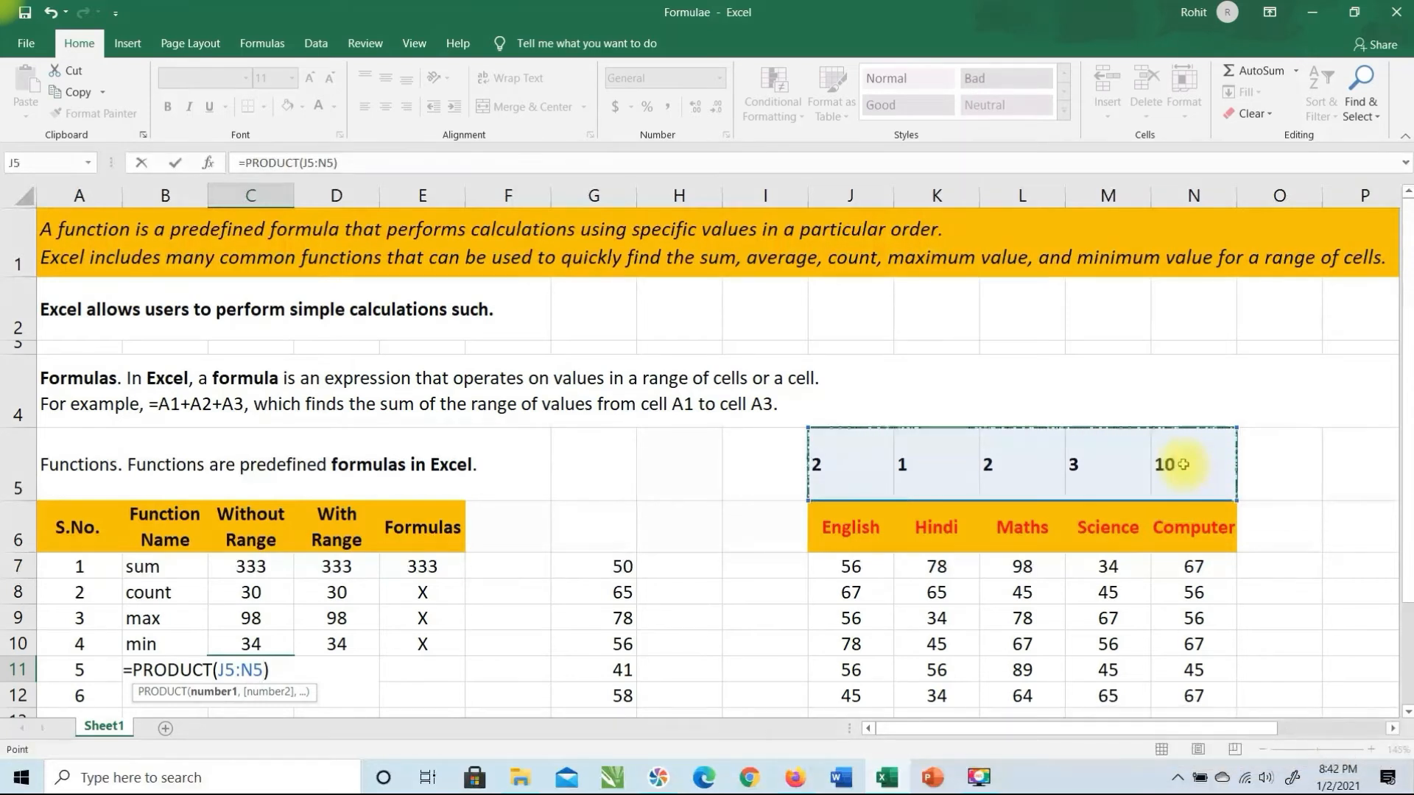
key(Return)
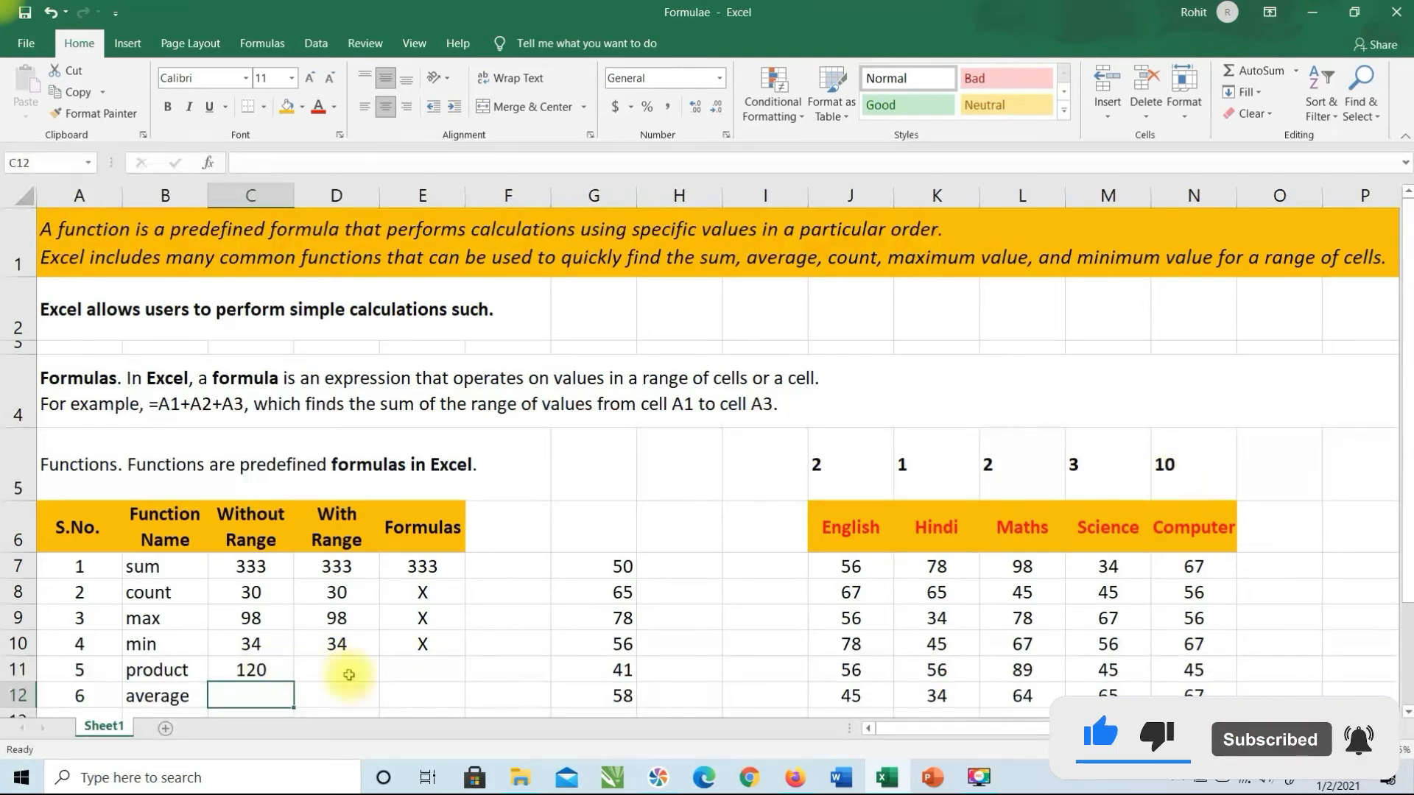
Rewrite the product formula in cell C11 without a range as =PRODUCT(J5,K5,L5,M5,N5), accepting the suggested bracket correction.
click(250, 672)
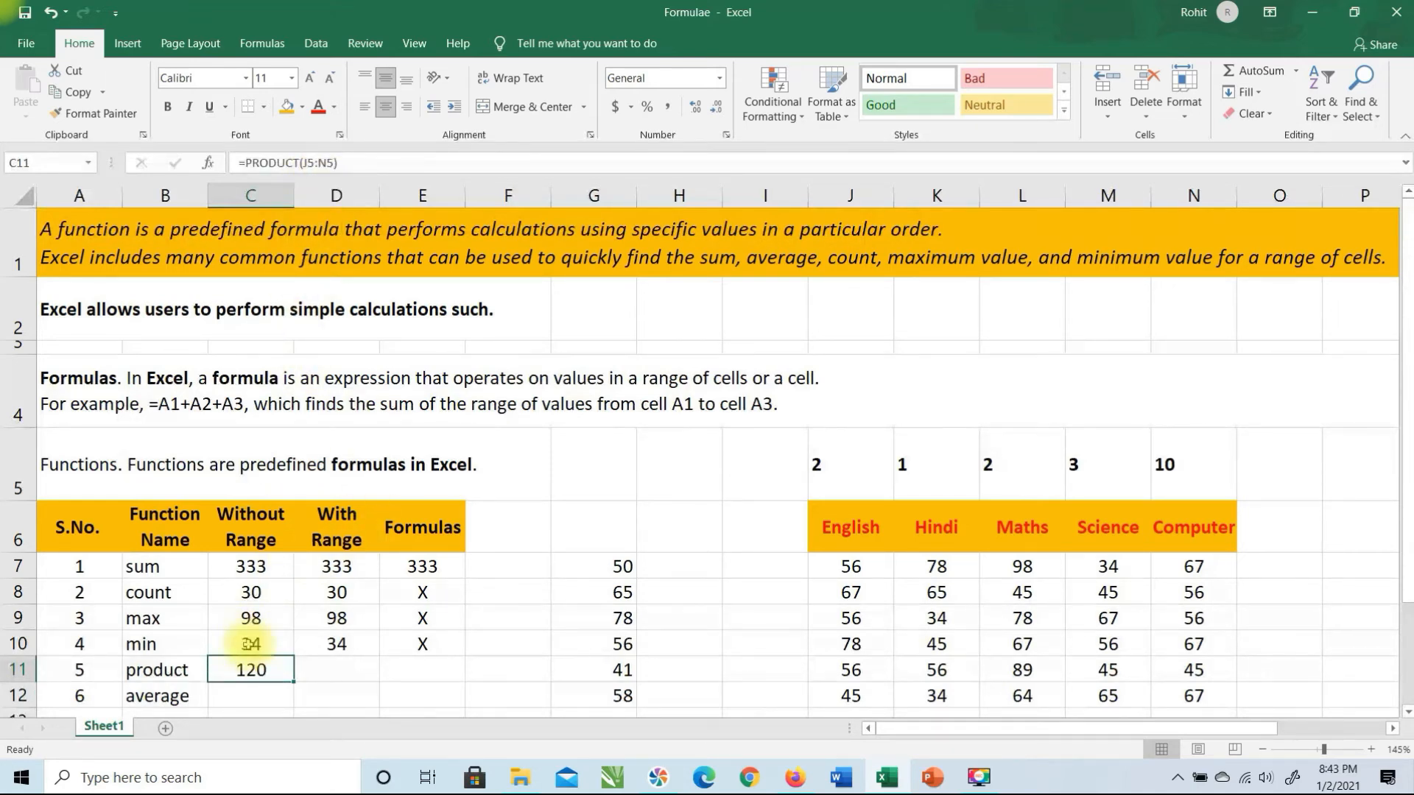
key(F2)
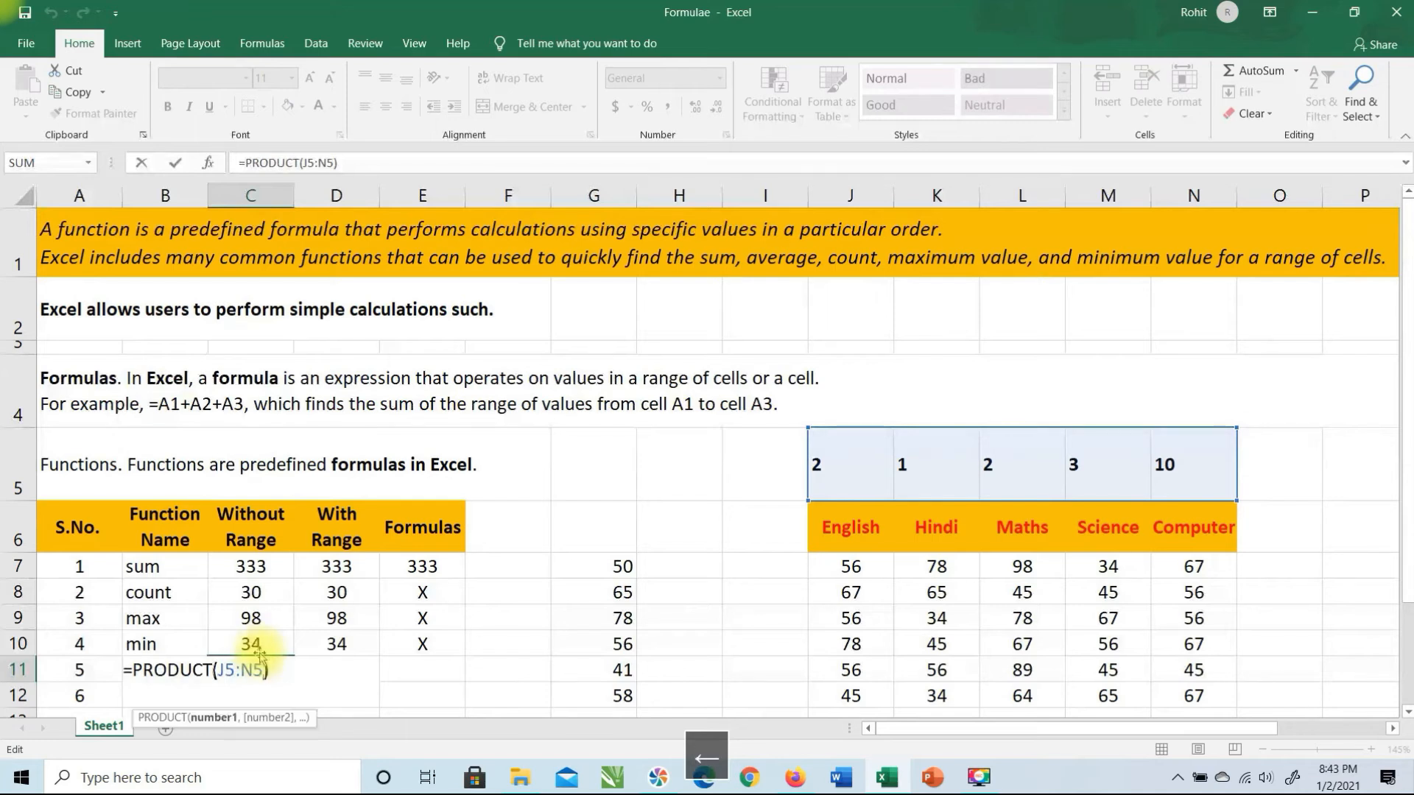
key(BackSpace)
key(BackSpace)
key(BackSpace)
text(,)
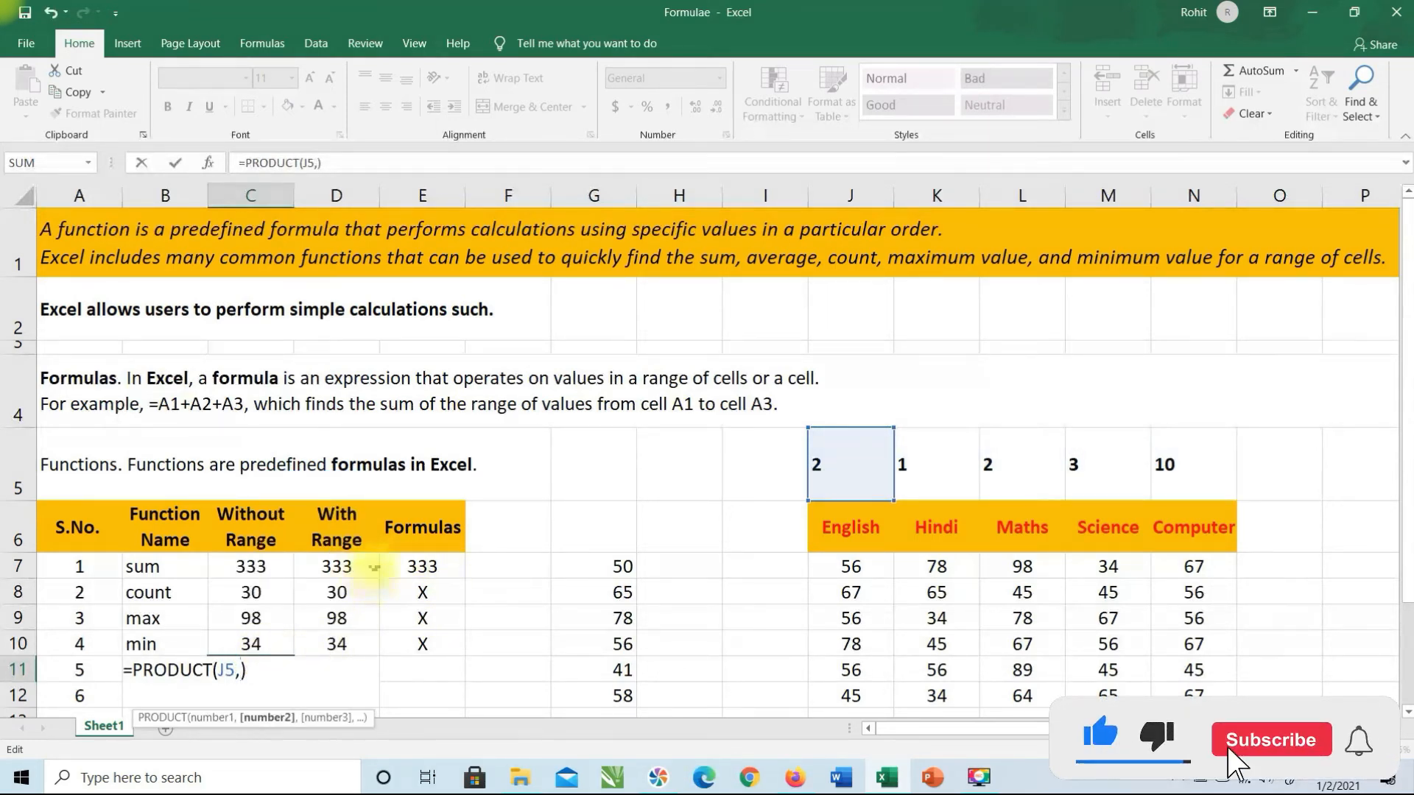
click(938, 470)
text(,)
click(1016, 469)
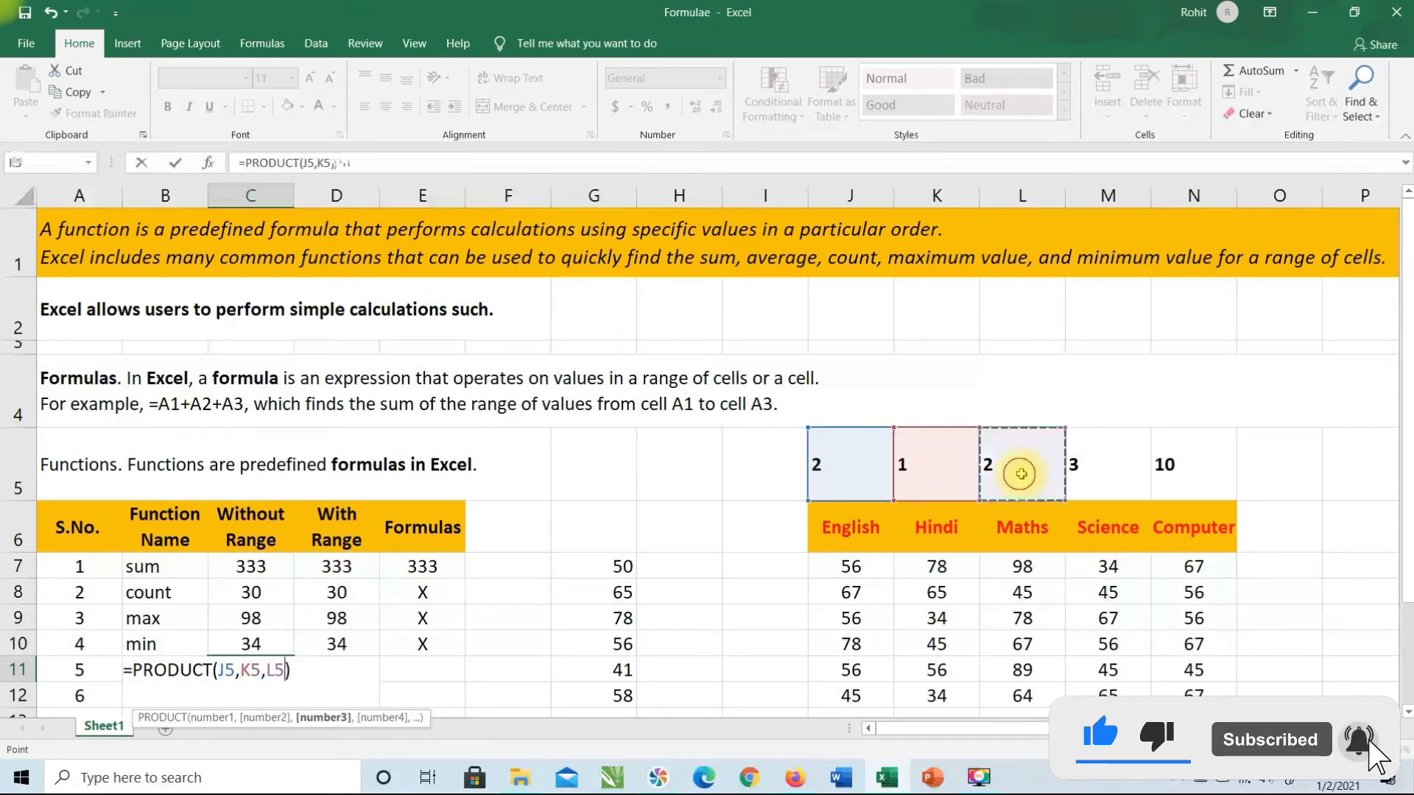
text(,)
click(1089, 468)
text(,)
click(1180, 477)
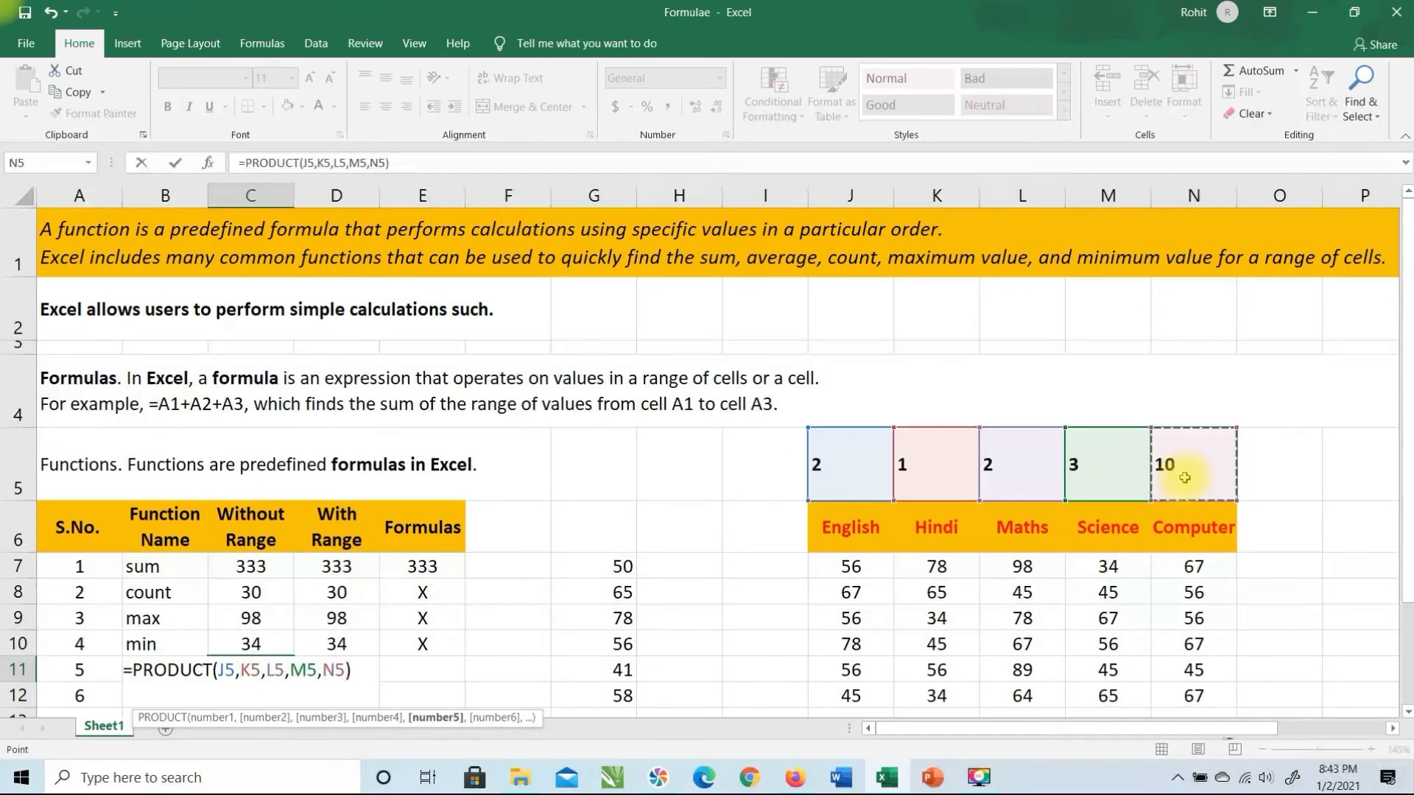
text())
key(Return)
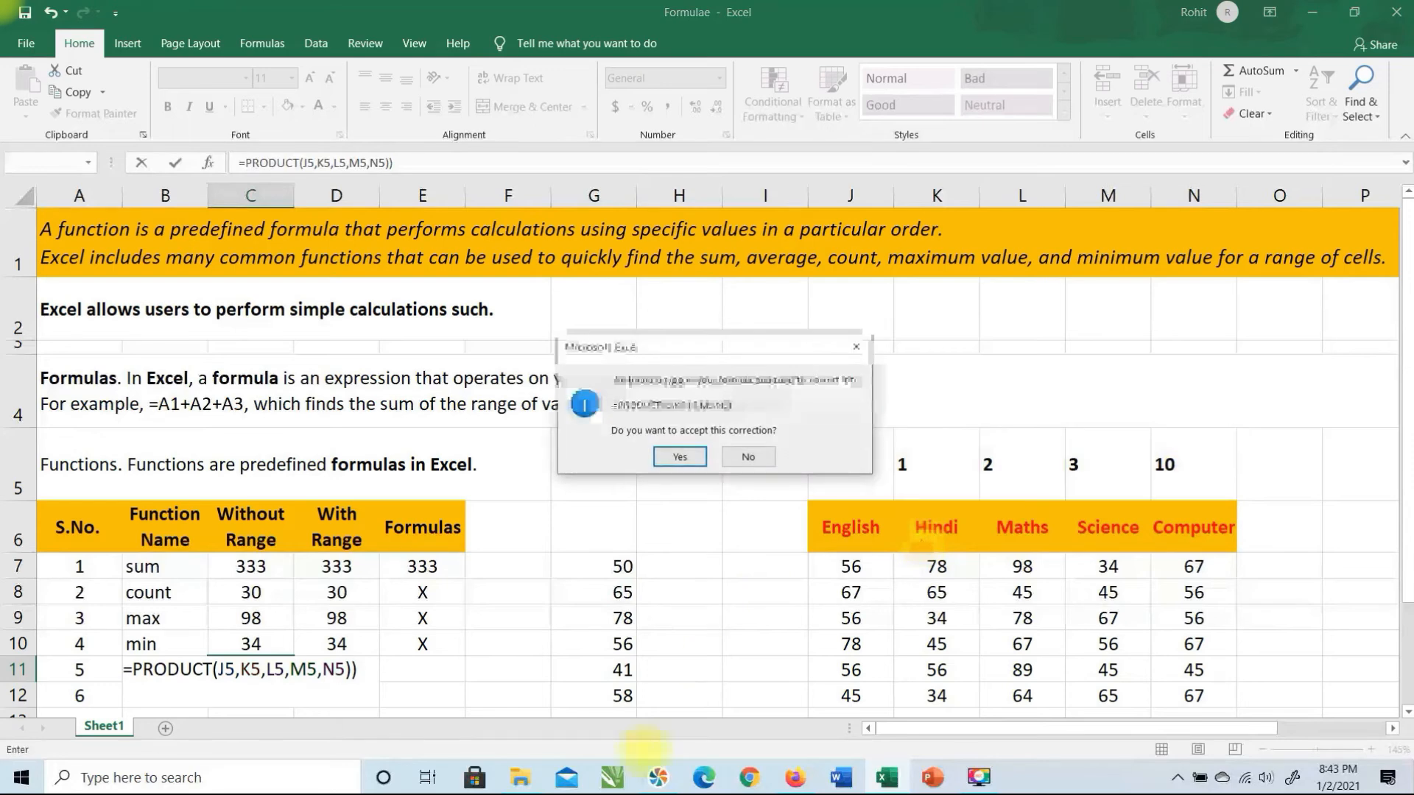
click(672, 462)
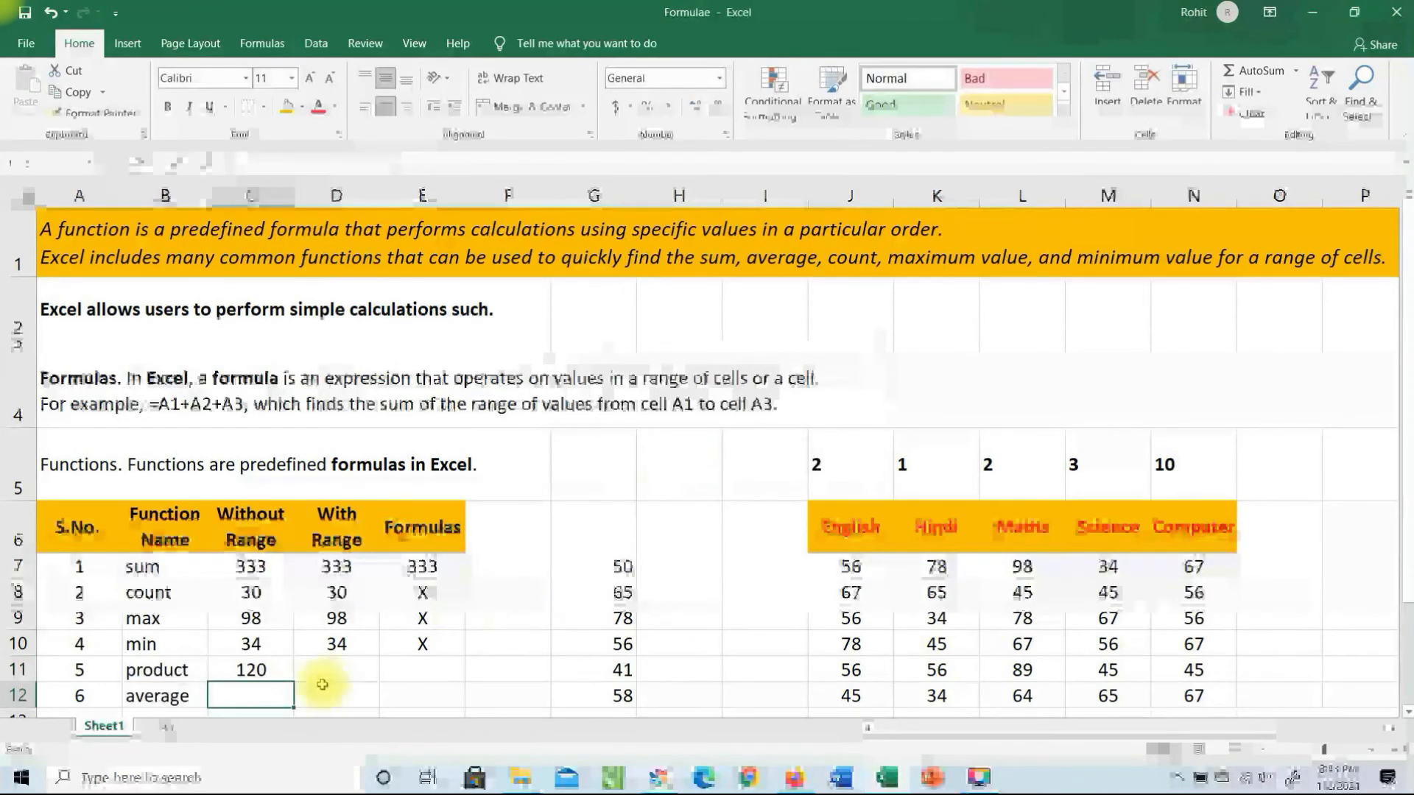
Enter =product(J5:N5) in cell D11 to multiply the sample numbers with a range.
click(344, 668)
text(=)
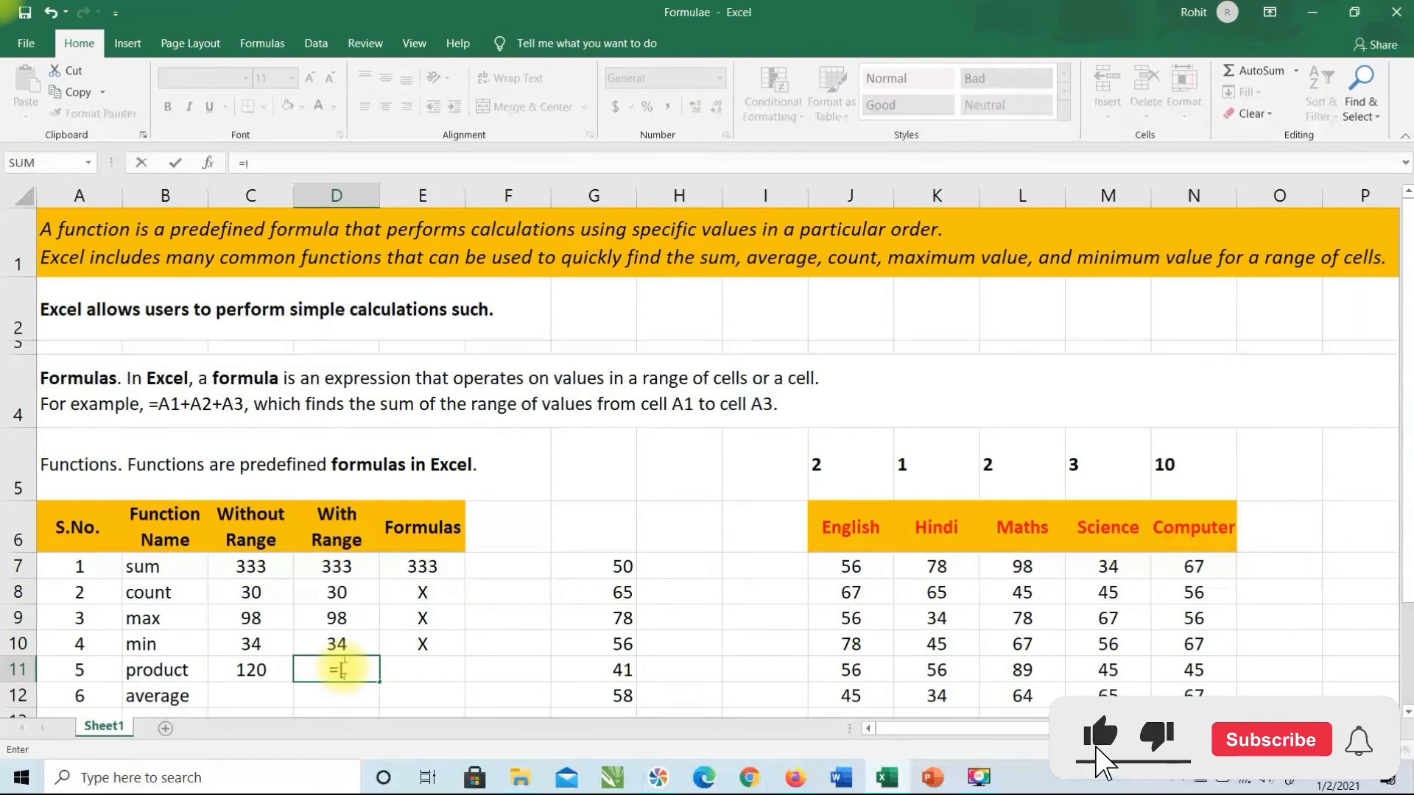
text(product()
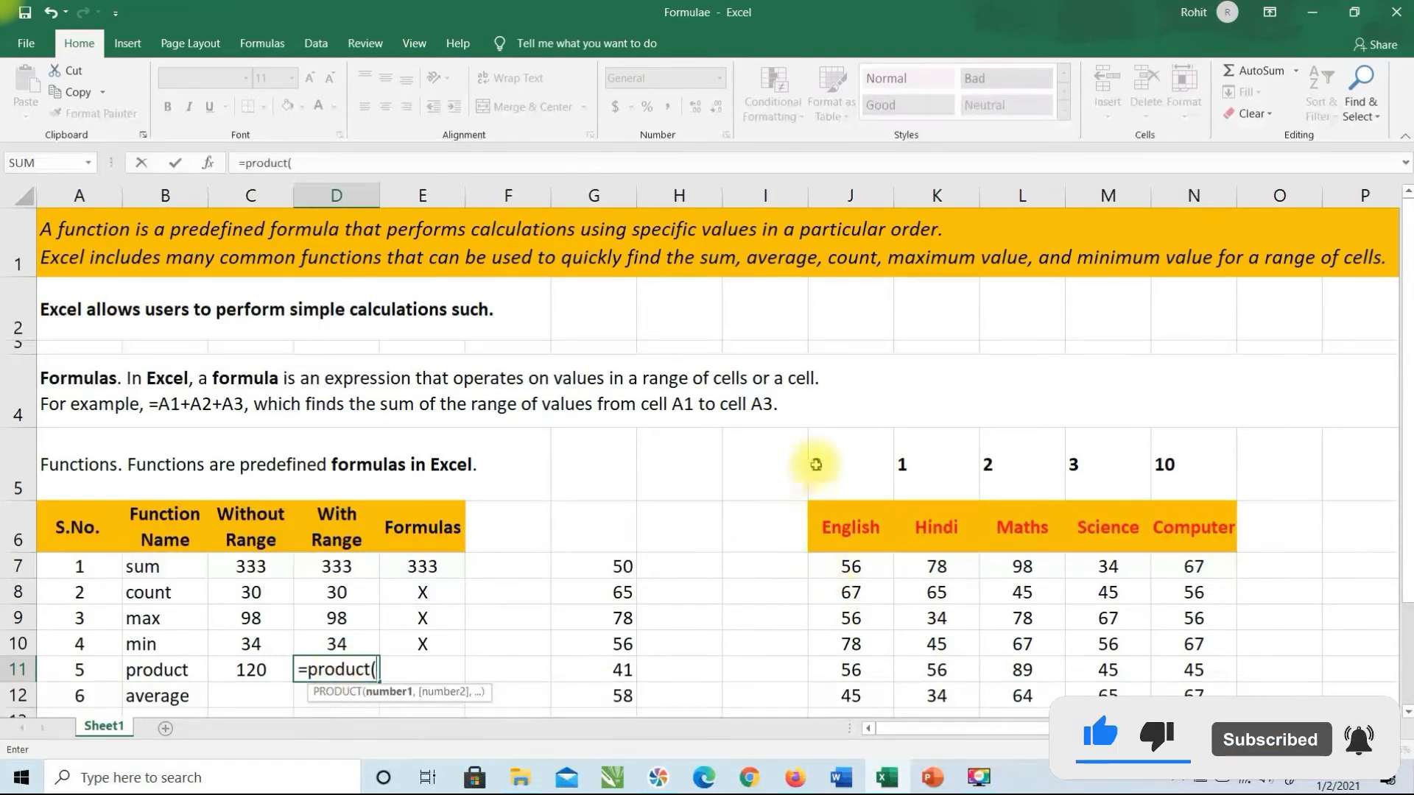
drag(814, 461, 1161, 456)
text())
key(Return)
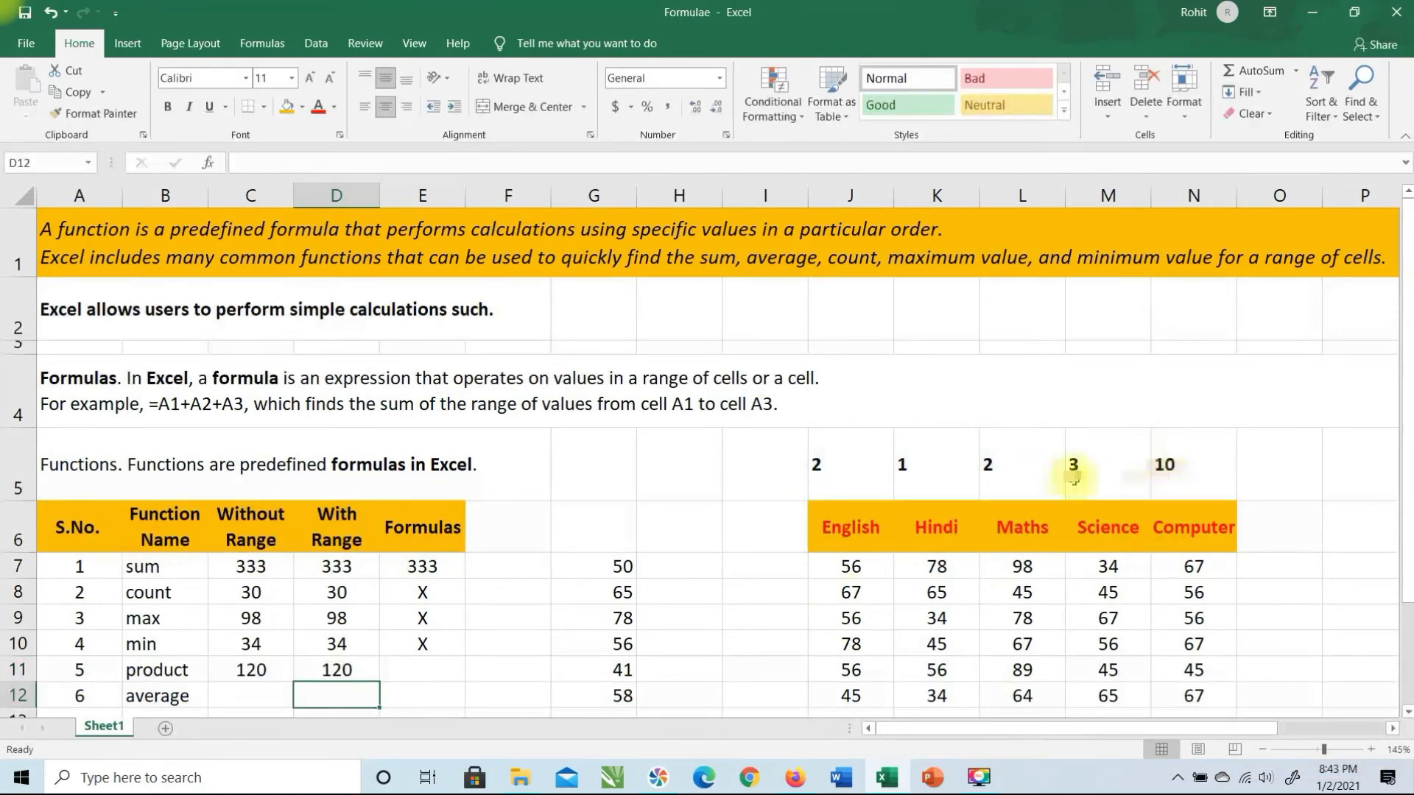
Enter the plain formula =J5*K5*L5*M5*N5 in cell E11 to multiply the sample numbers.
click(442, 671)
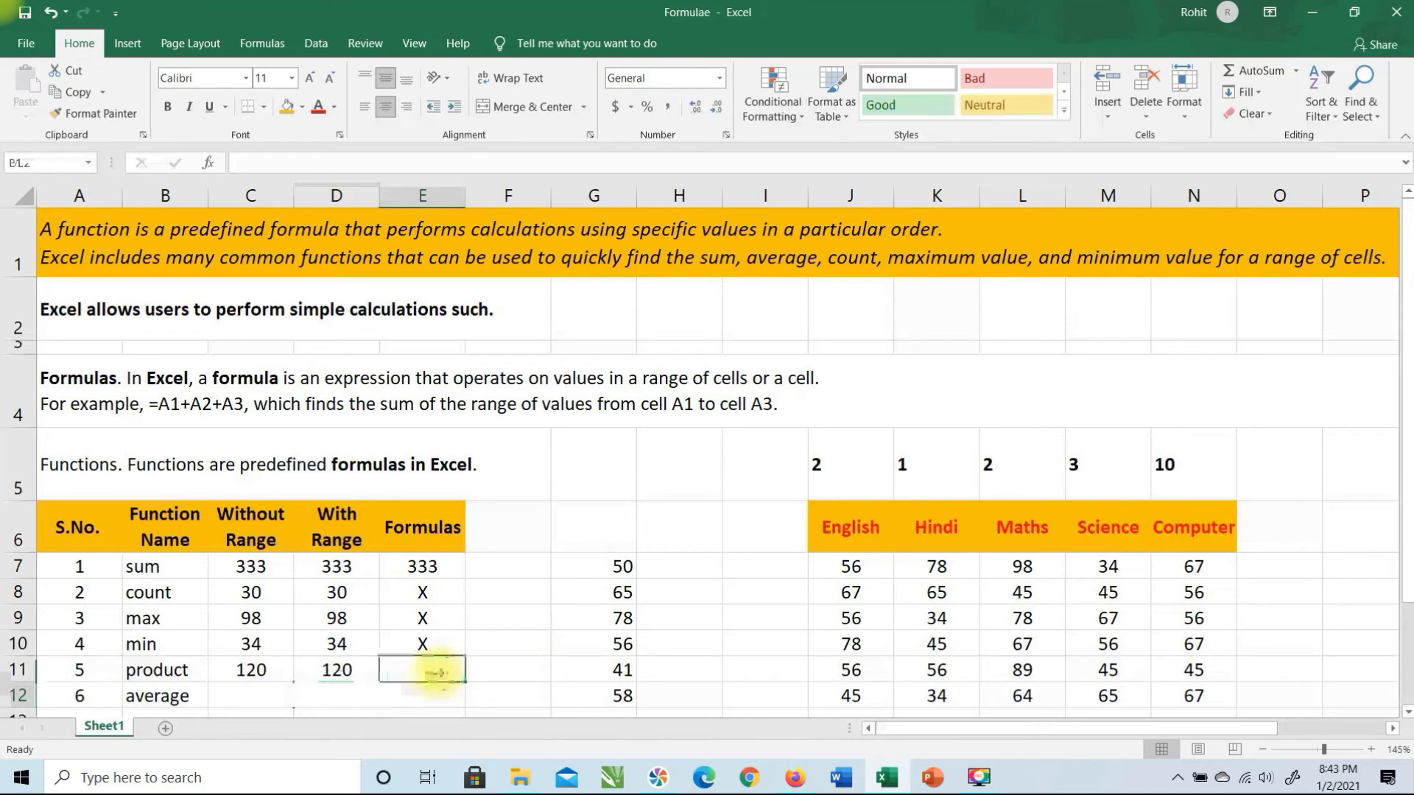
text(=)
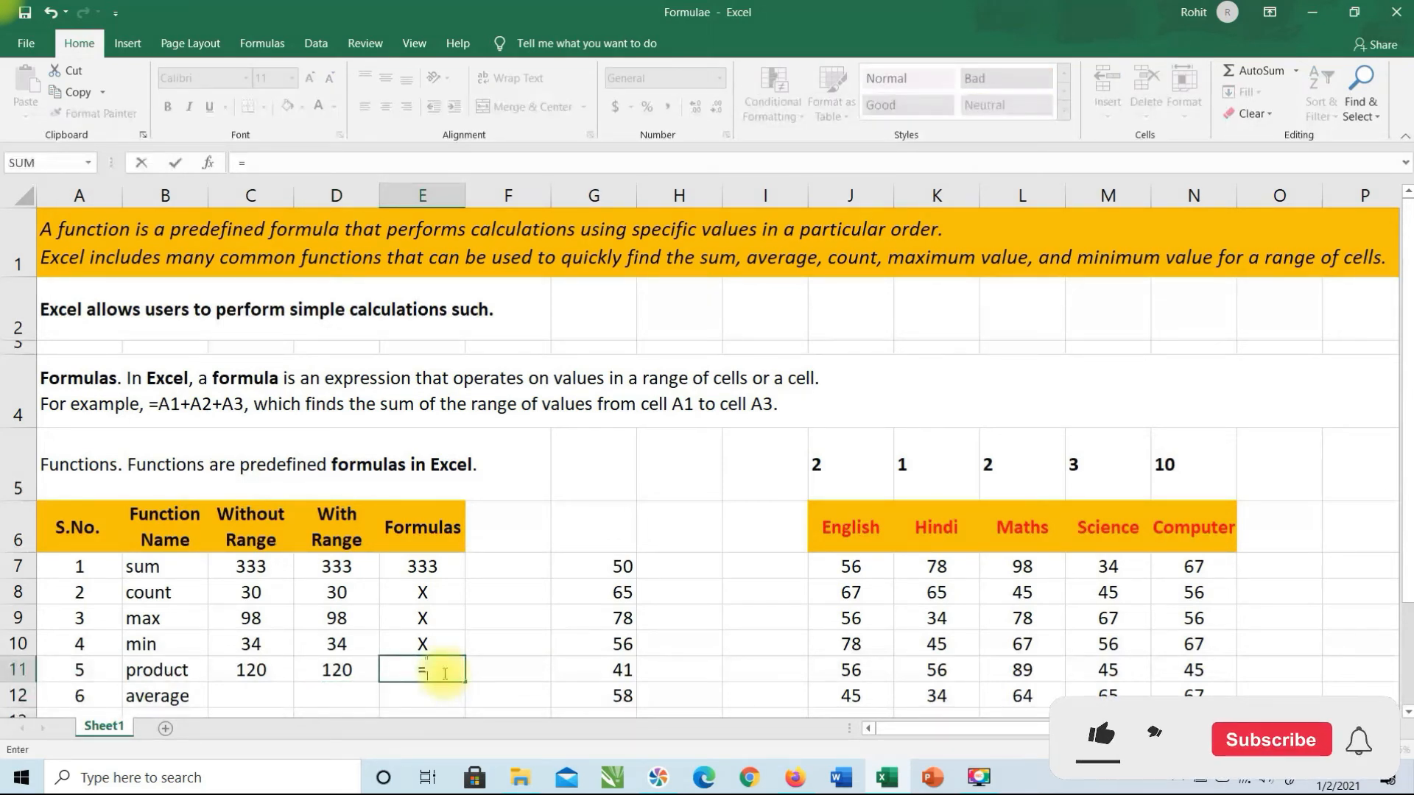
click(830, 467)
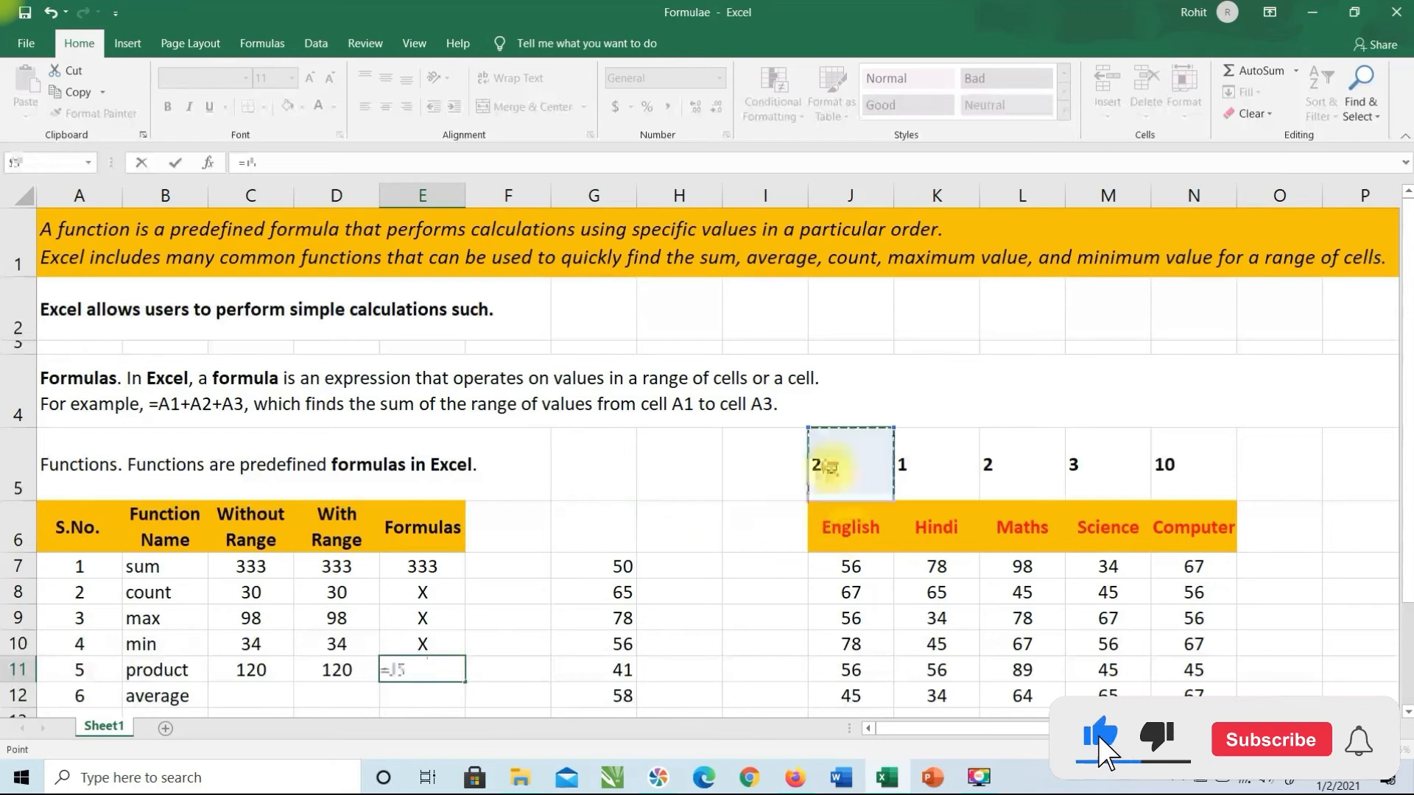
text(*)
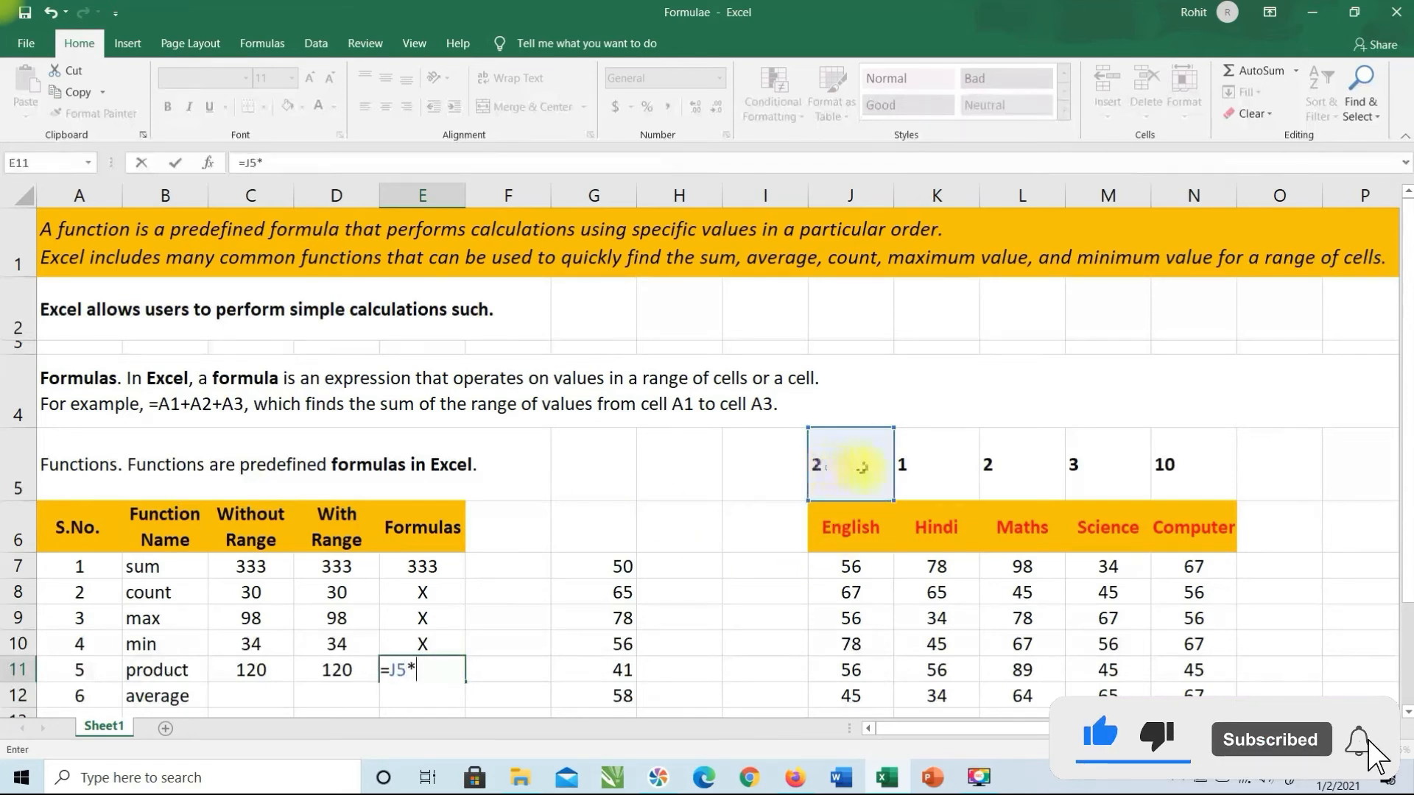
click(913, 465)
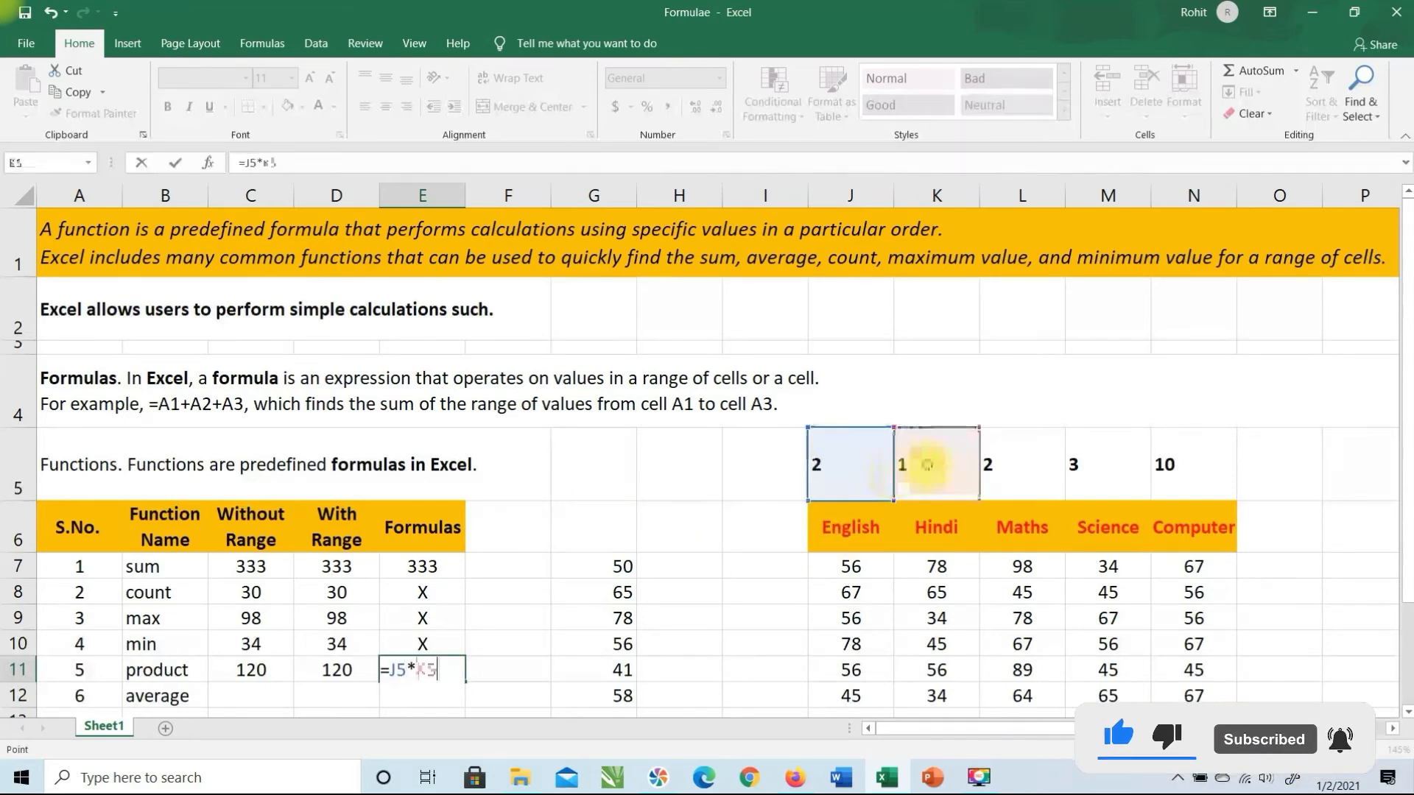
text(*)
click(1000, 465)
text(*)
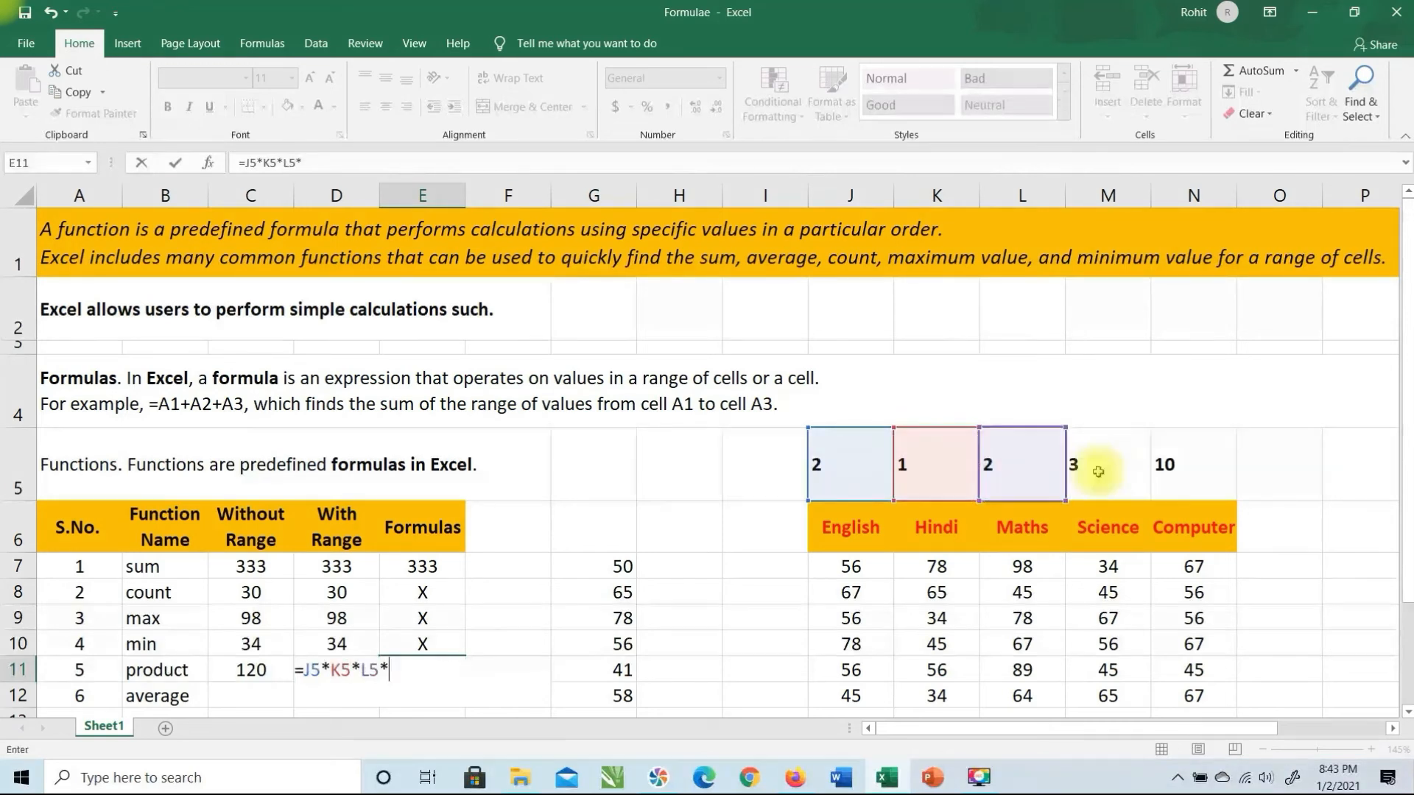
click(1098, 471)
text(*)
click(1167, 465)
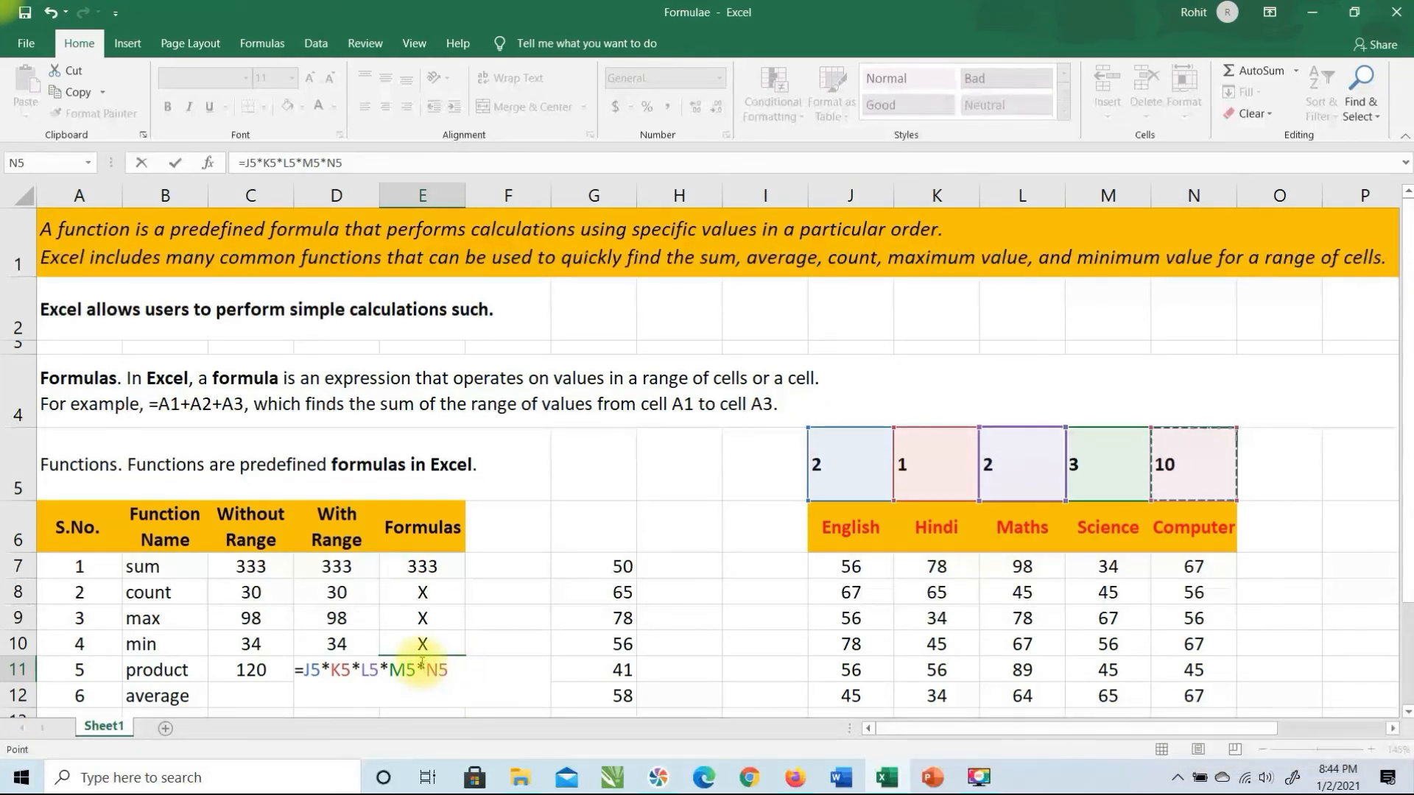
key(Return)
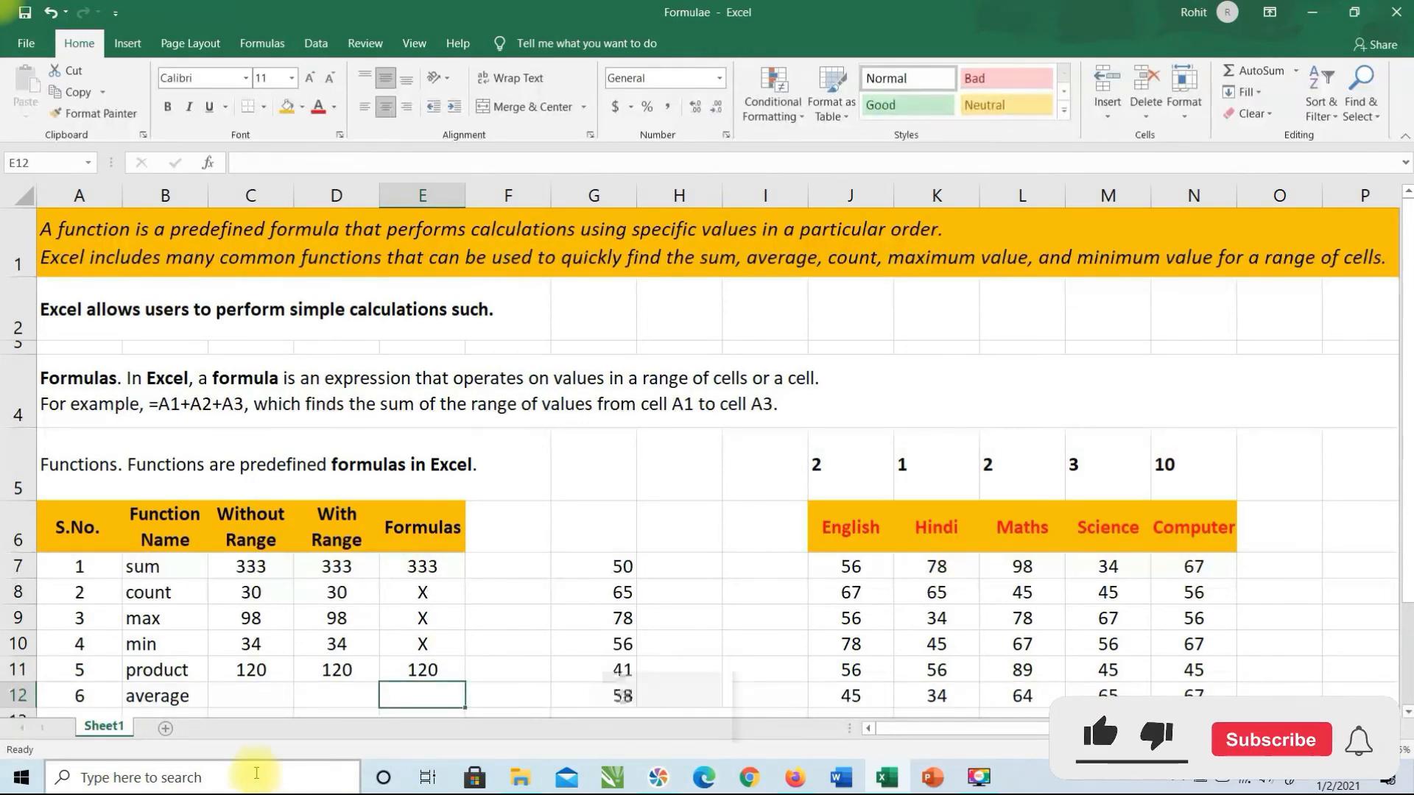
Examine the numbers in cells G7 to G12 that the average row of the function table is based on.
scroll(221, 718, down, 2)
scroll(216, 545, up, 1)
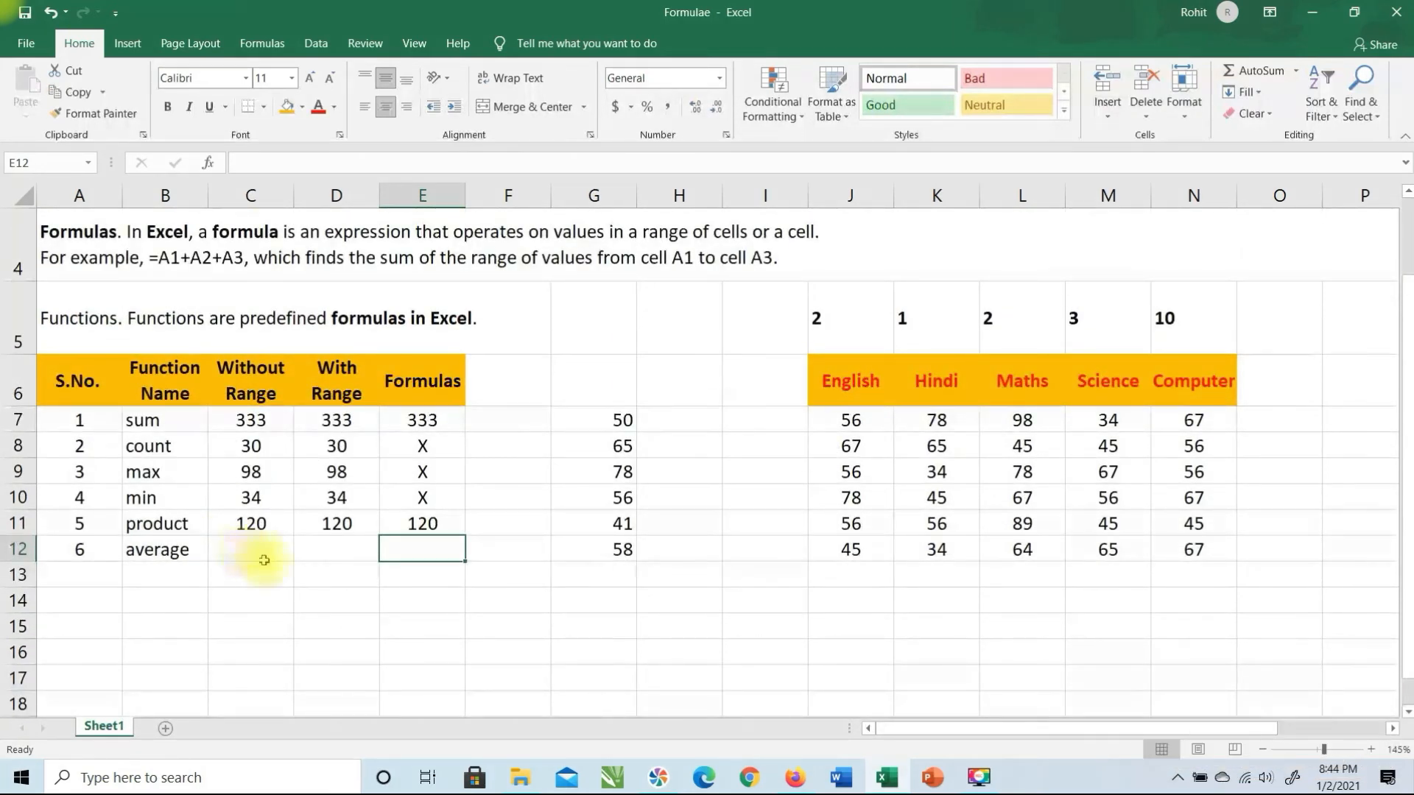
drag(603, 416, 589, 551)
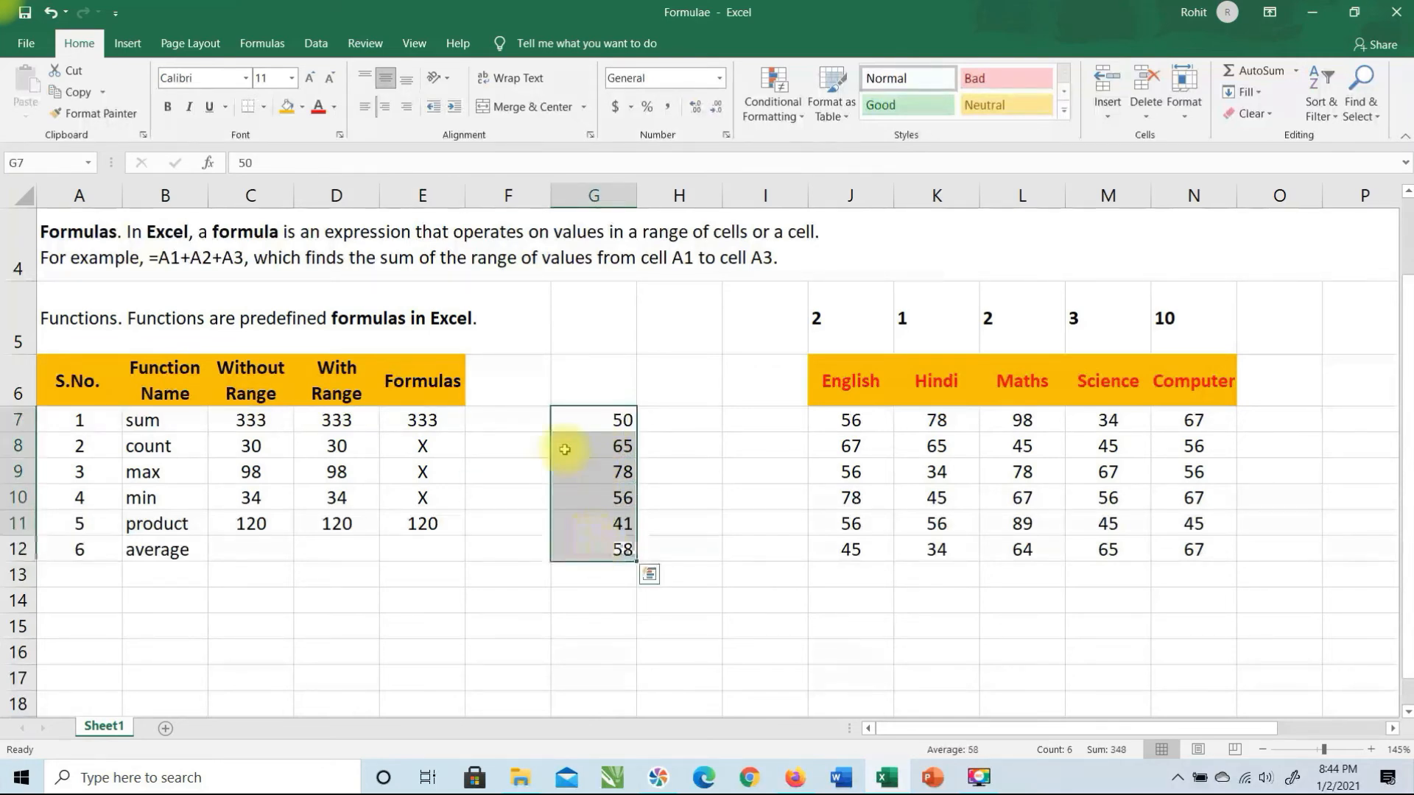
click(567, 421)
click(587, 450)
click(587, 477)
click(582, 497)
click(591, 523)
click(603, 553)
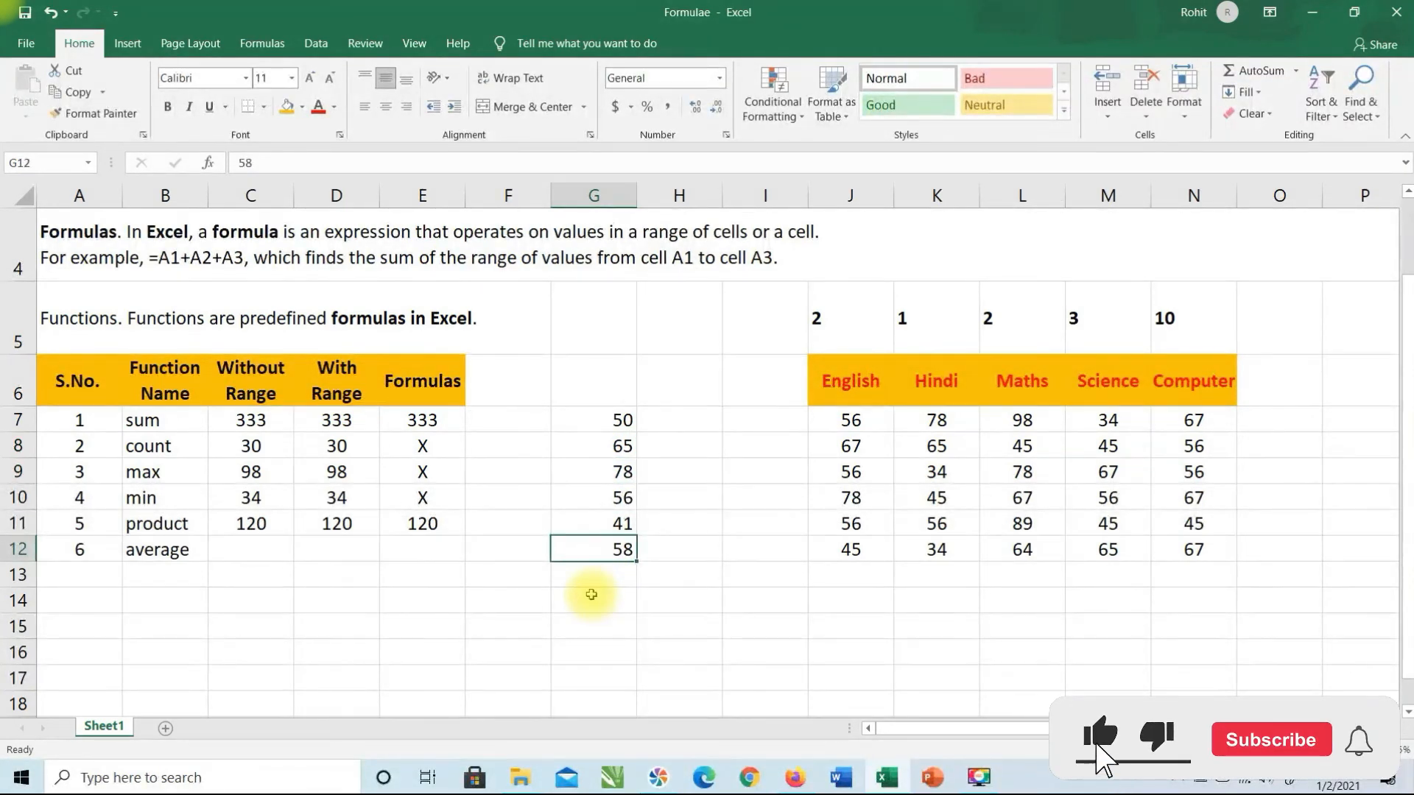
drag(611, 420, 593, 573)
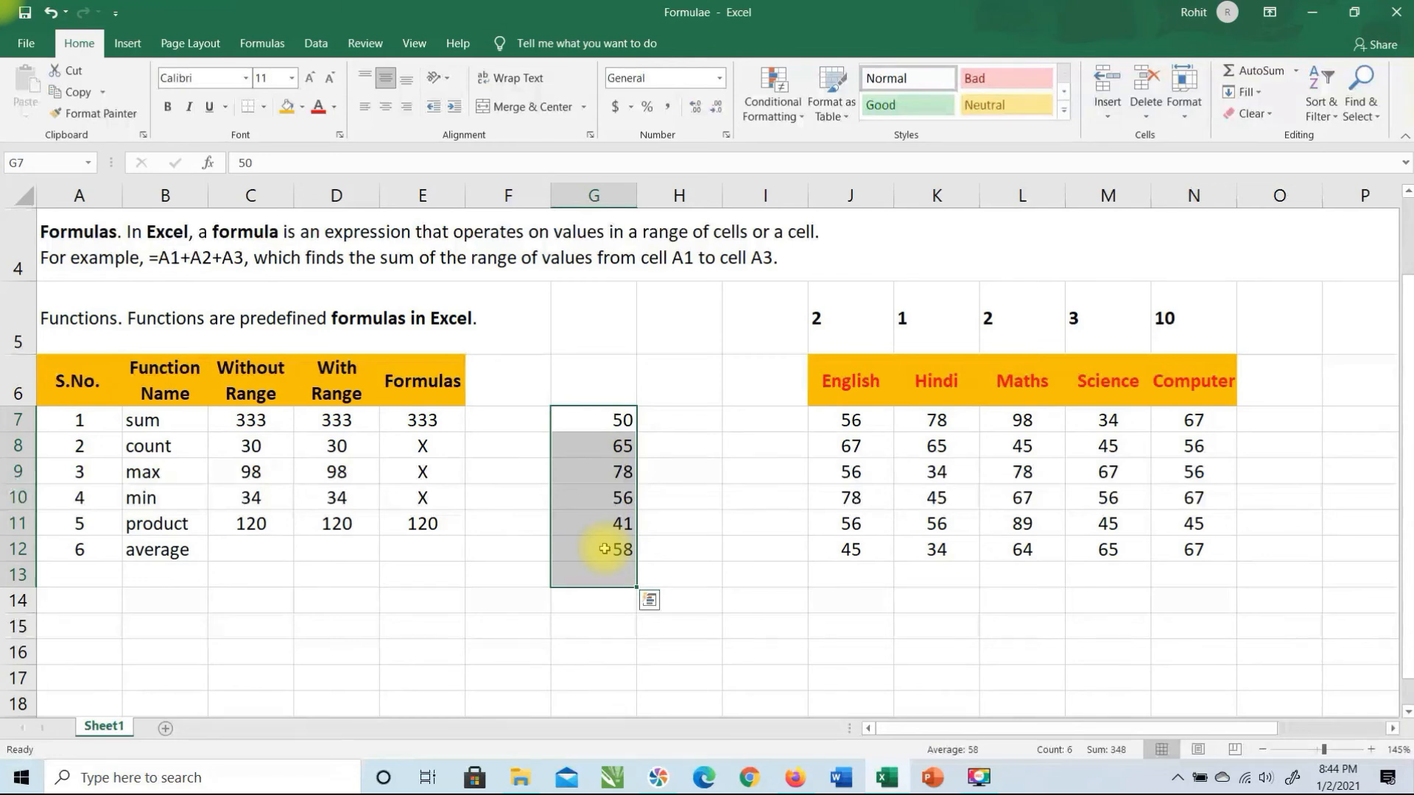
Enter =average(G7,G8,G9,G10,G11,G12) in cell C12 to average the column G numbers without a range.
click(267, 551)
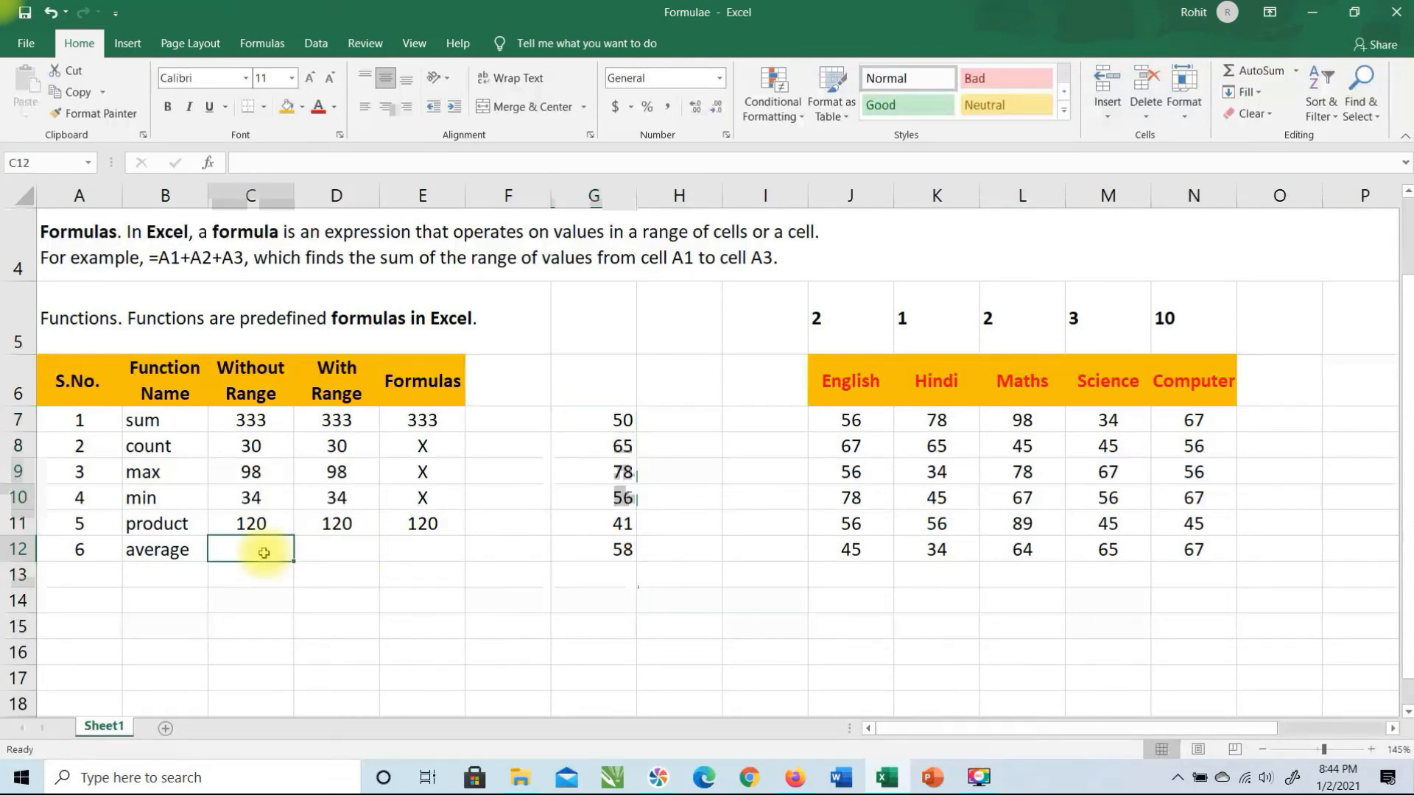
text(=)
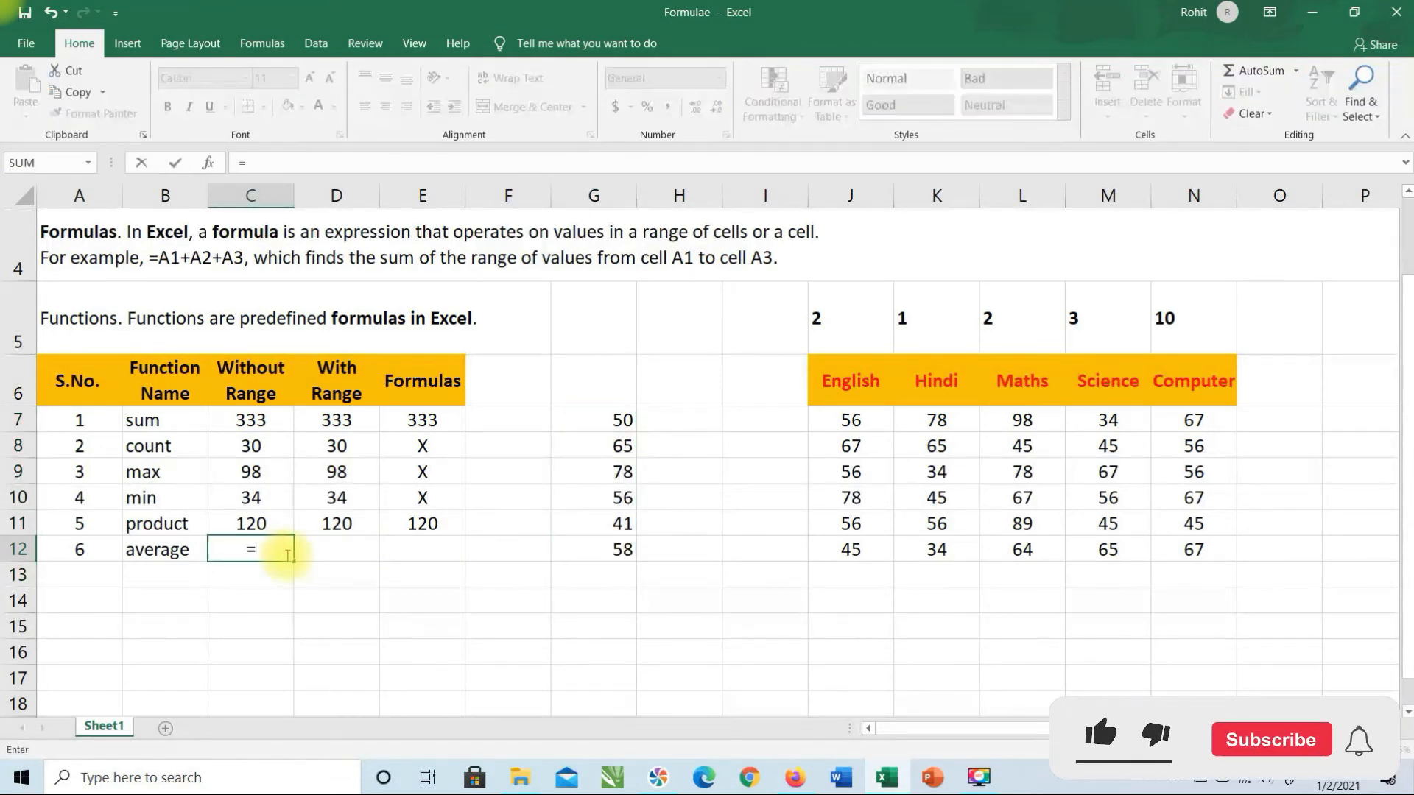
text(average)
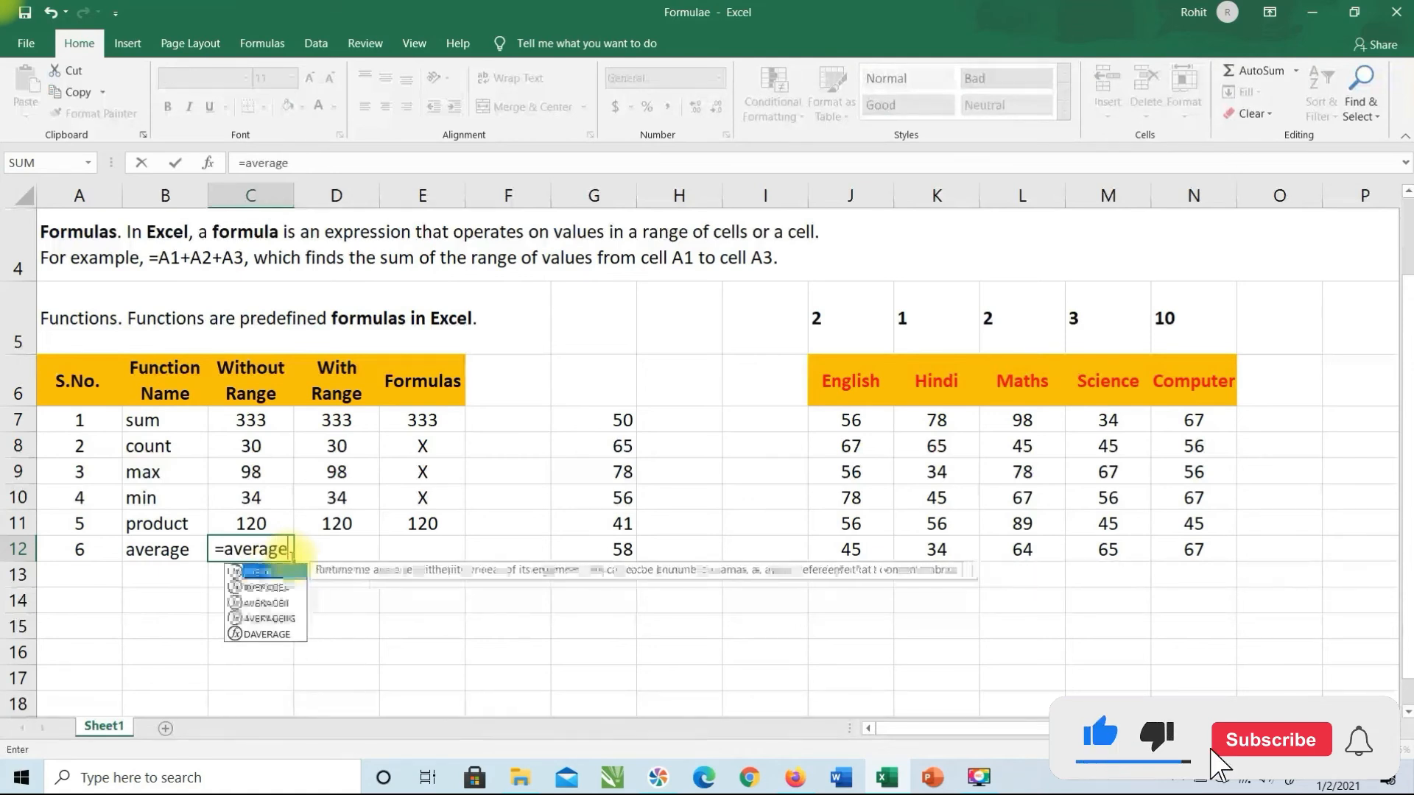
text(()
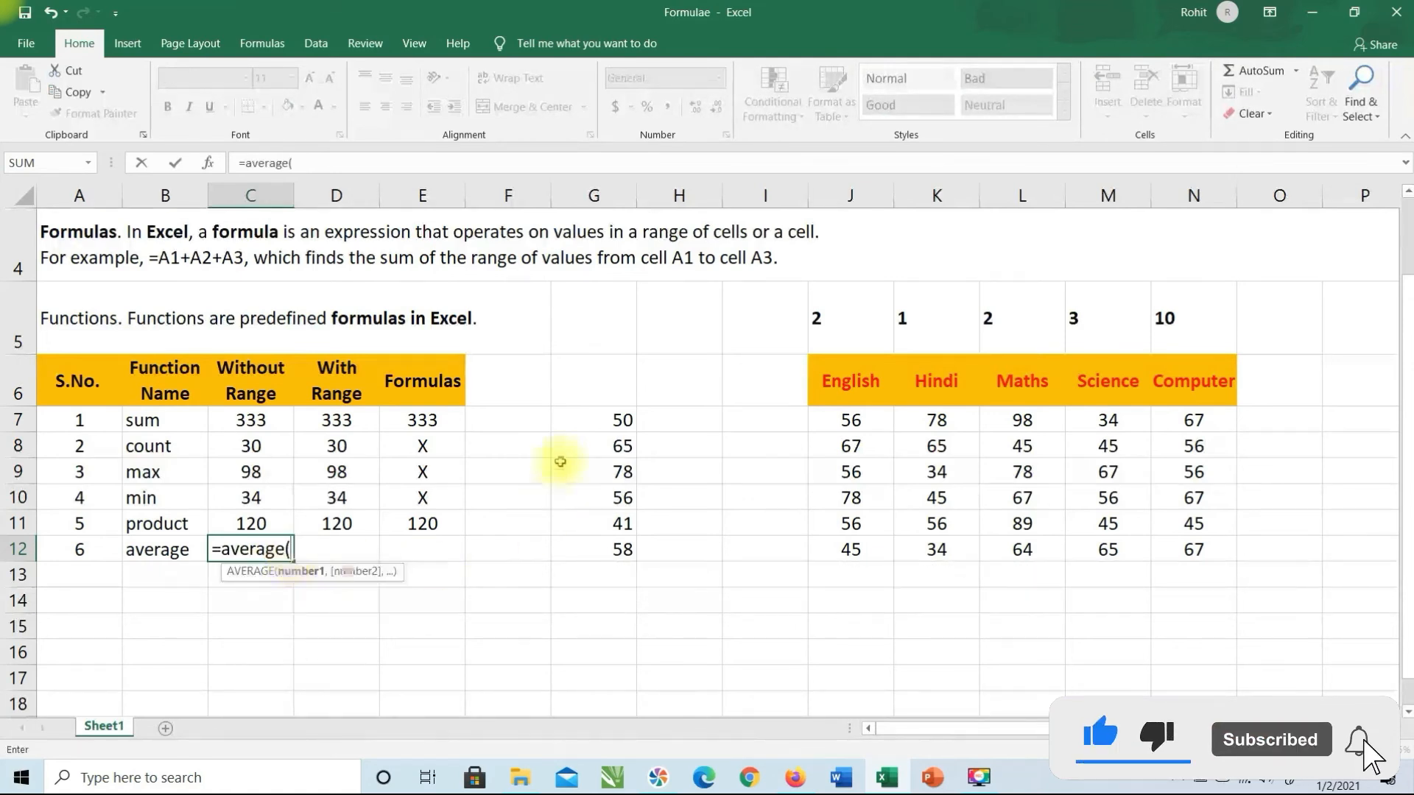
click(624, 419)
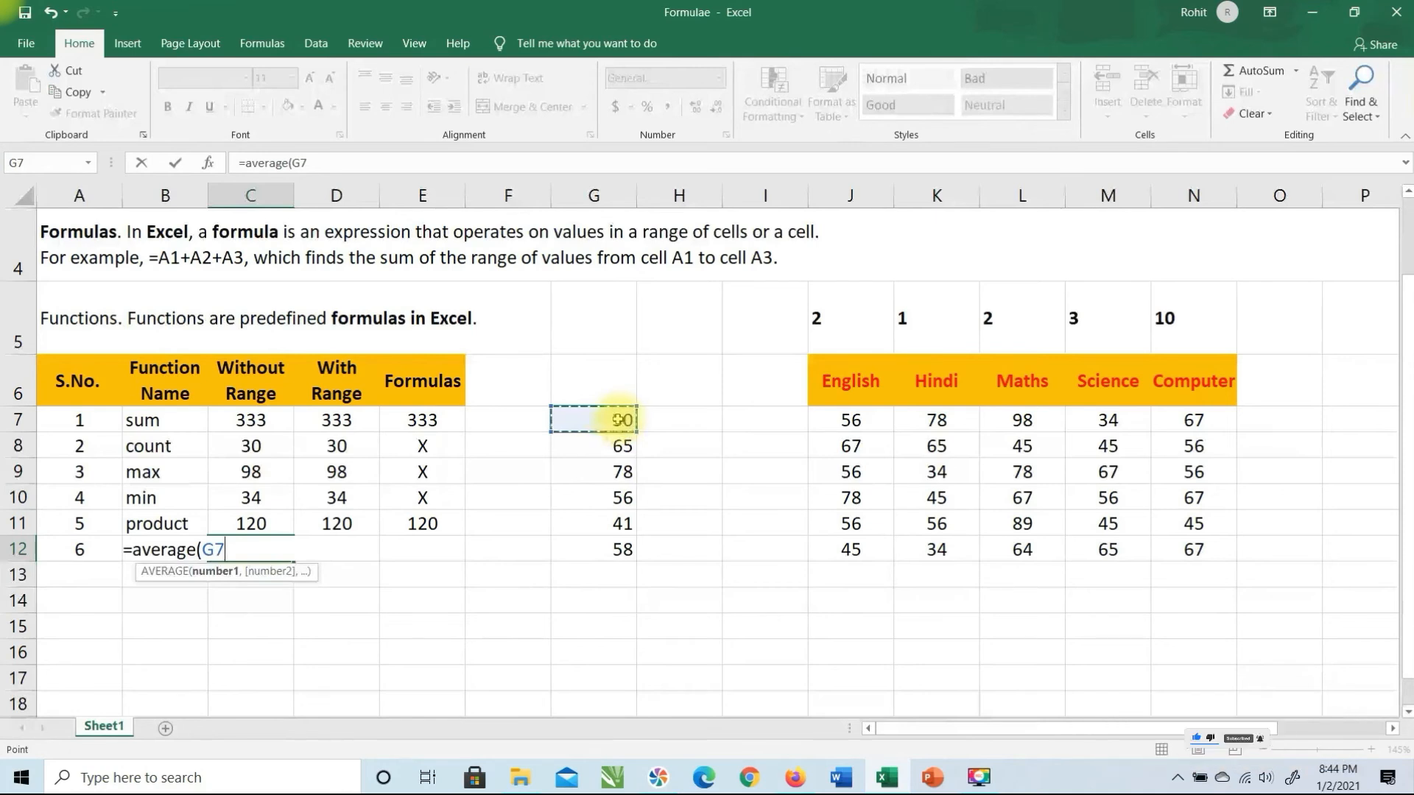
text(,)
click(613, 446)
text(,)
click(615, 472)
text(,)
click(607, 500)
text(,)
click(608, 523)
text(,)
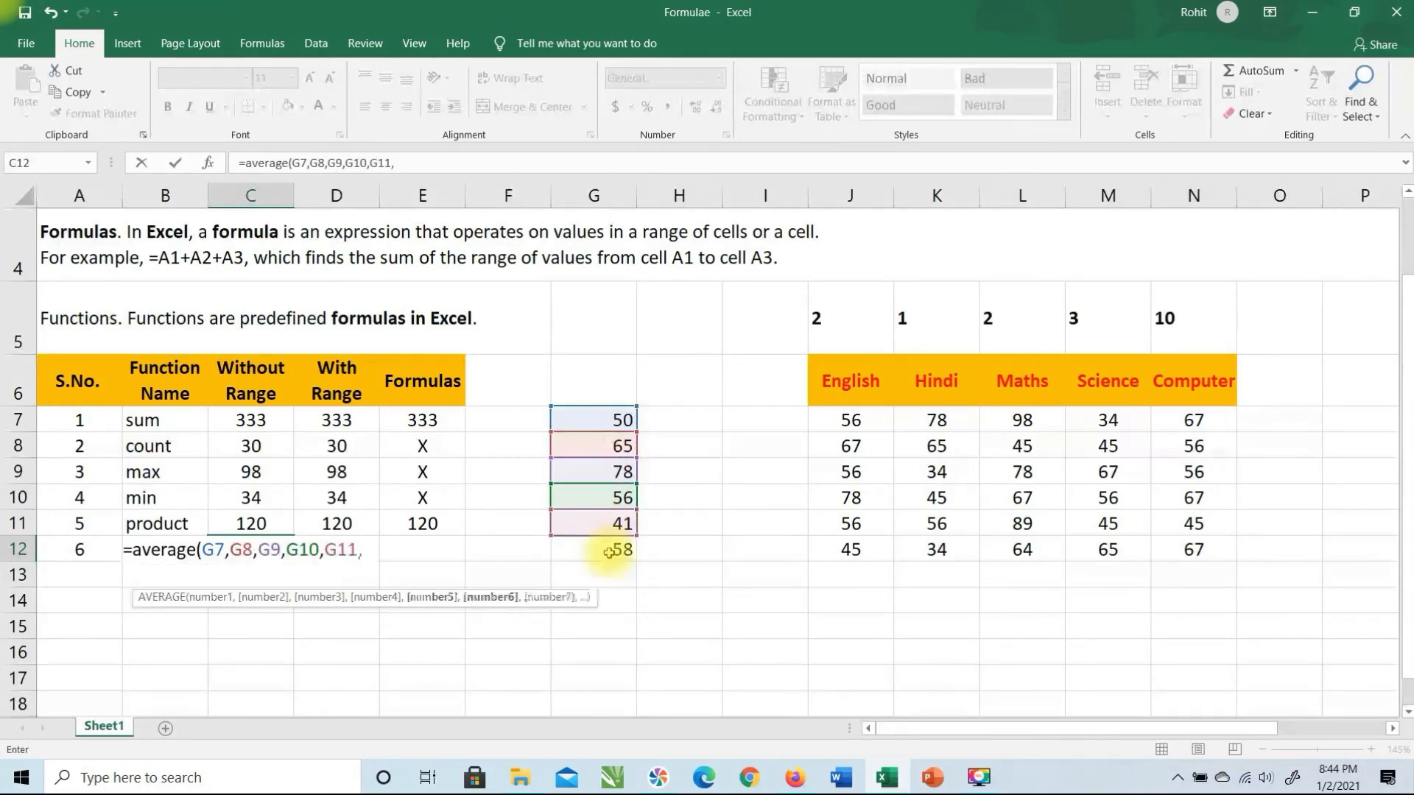
click(610, 553)
text())
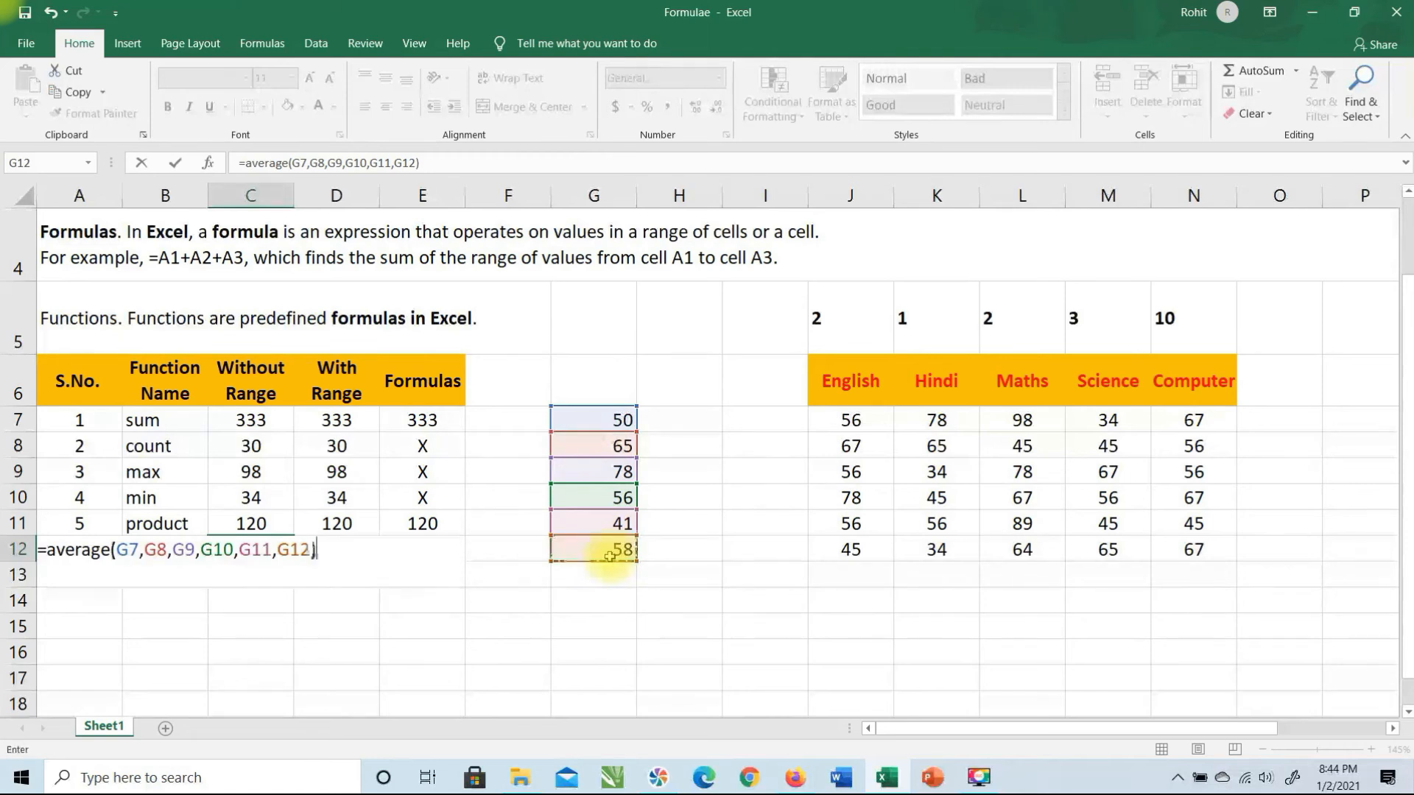
key(Return)
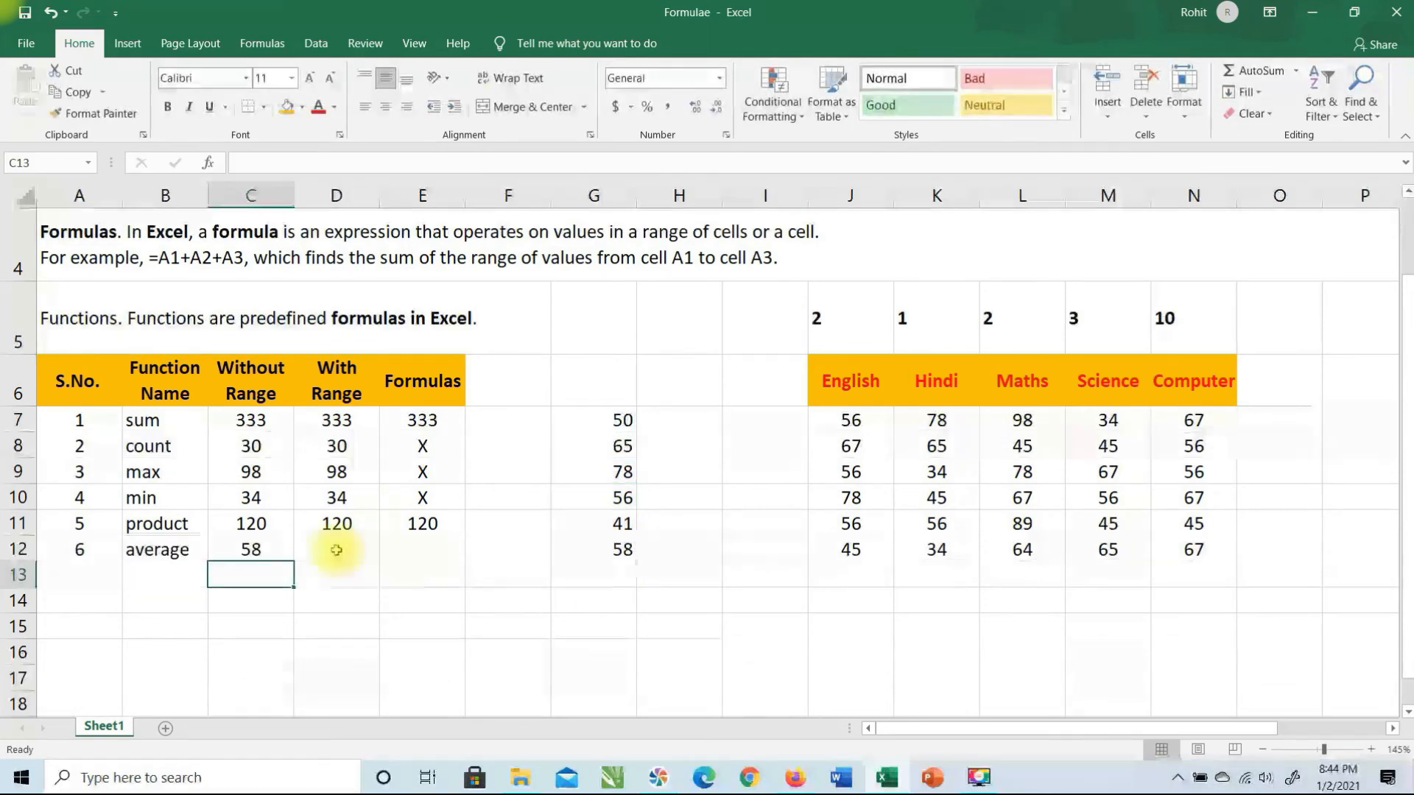
Change the first number of the column G list, in cell G7, to 55.
click(602, 421)
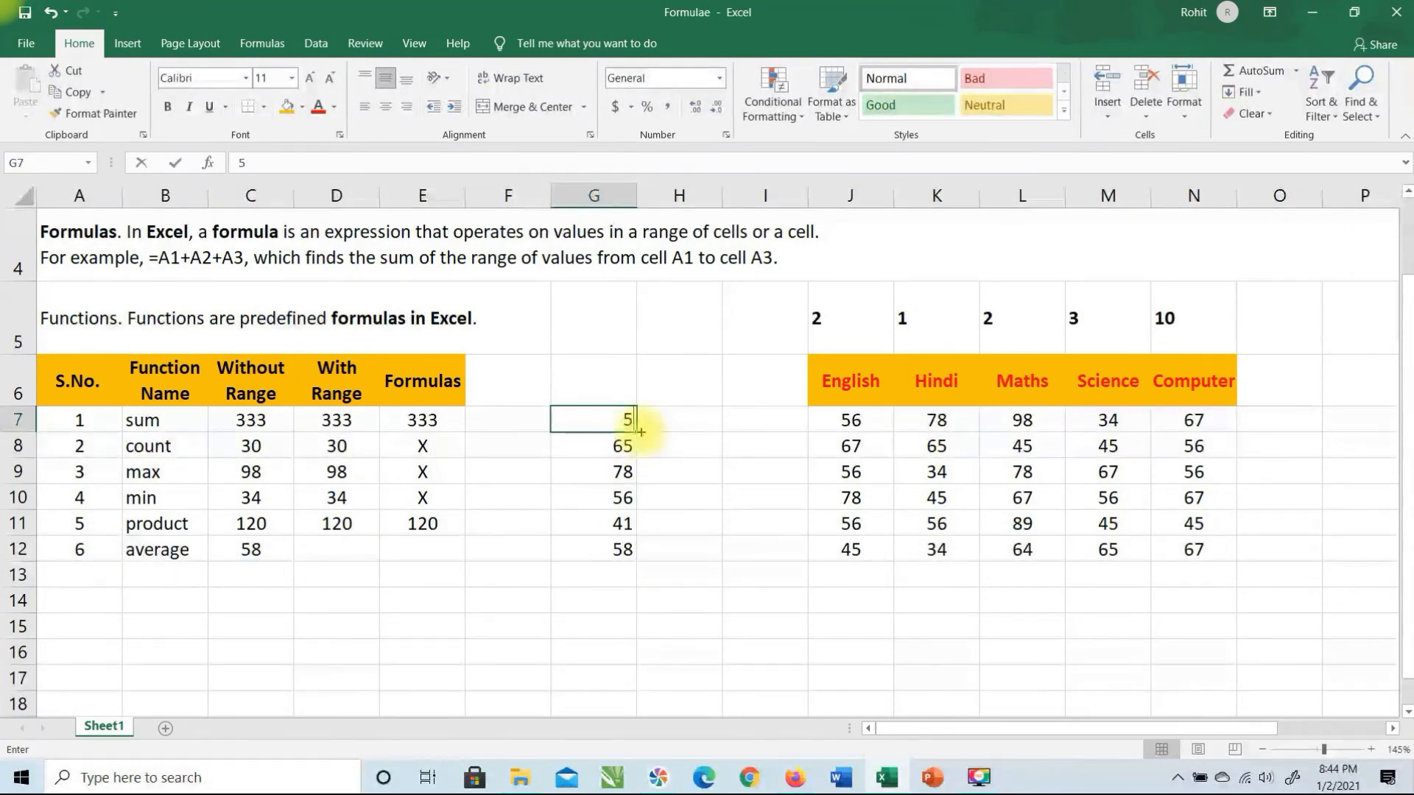
text(55)
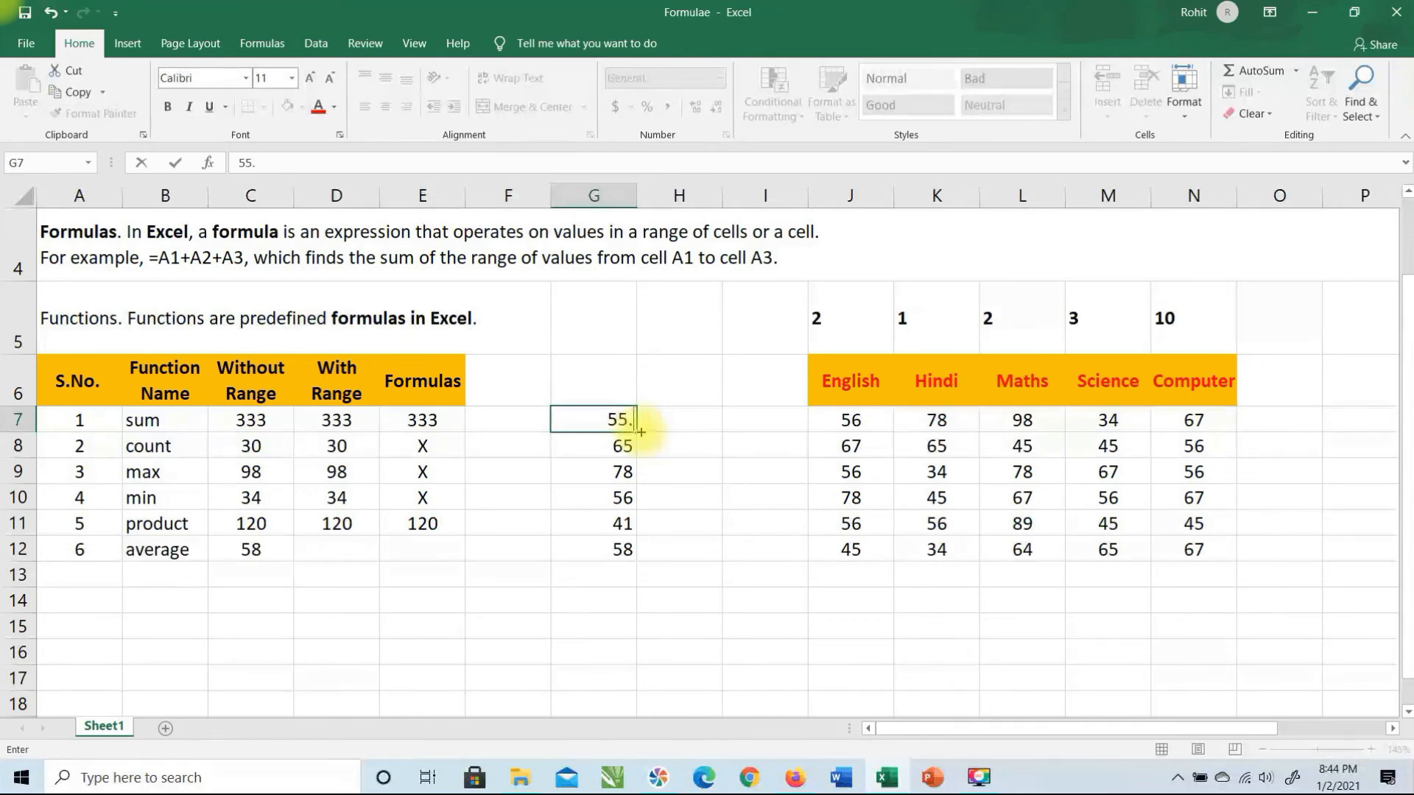
key(Return)
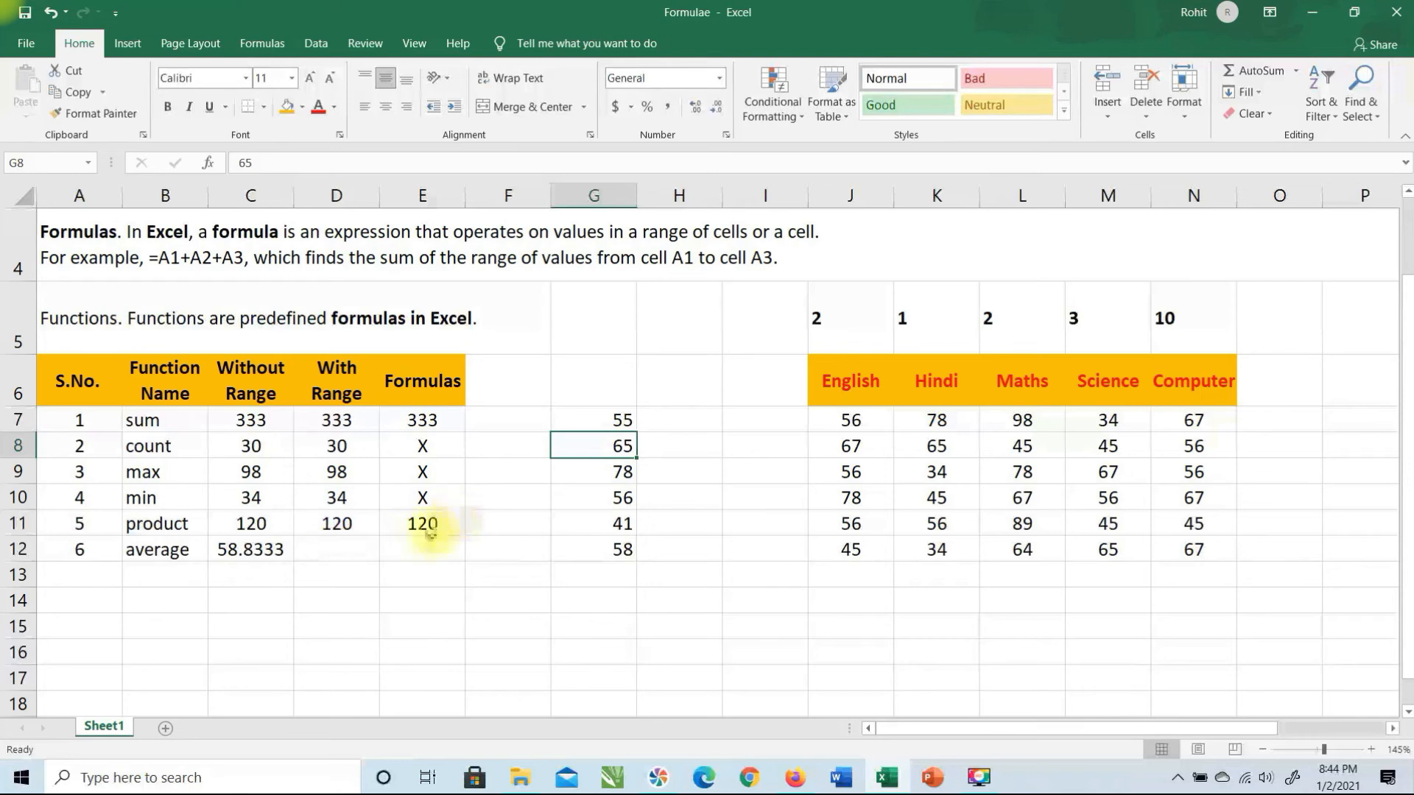
Enter =average(G7:G12) in cell D12 to average the column G numbers with a range.
click(346, 548)
text(=)
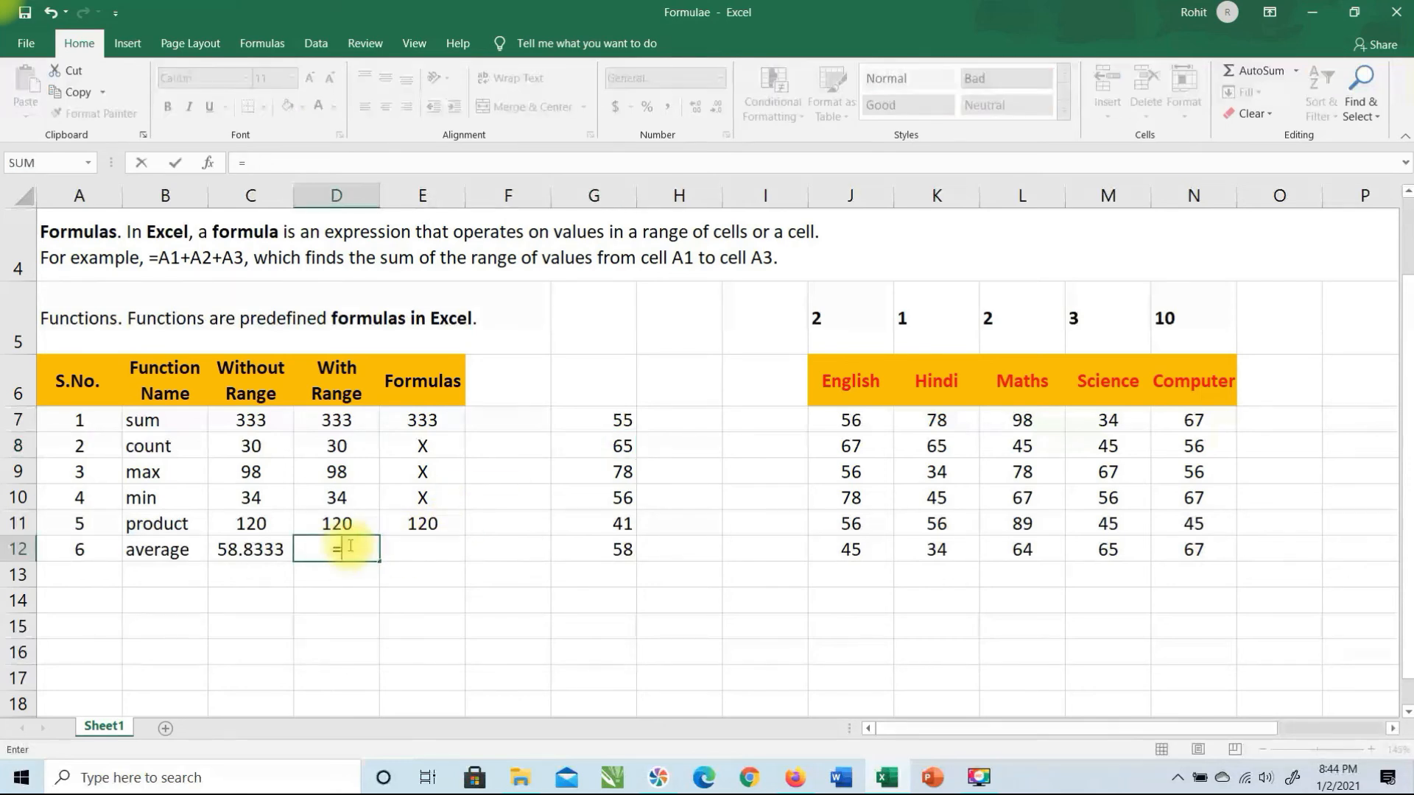
text(average()
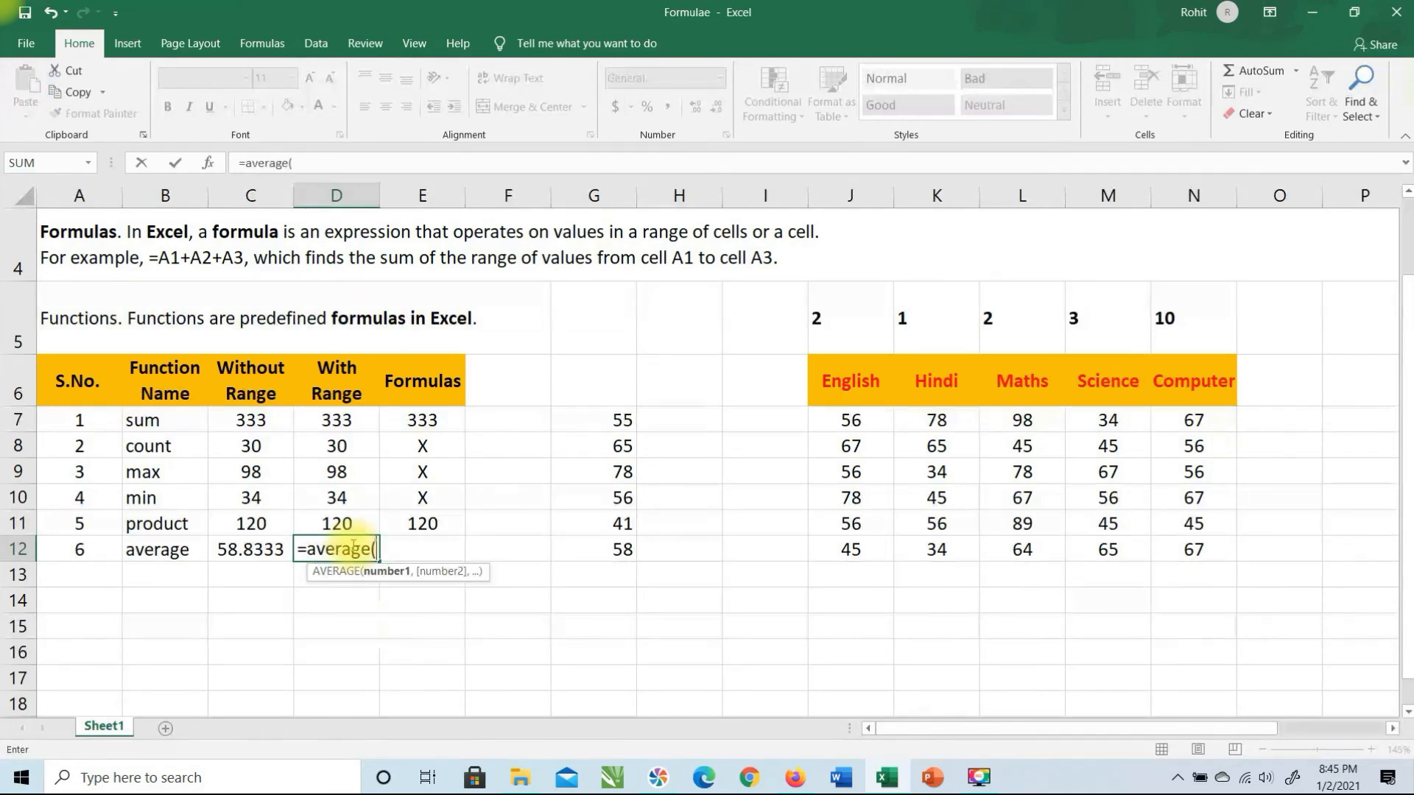
drag(587, 419, 592, 548)
text())
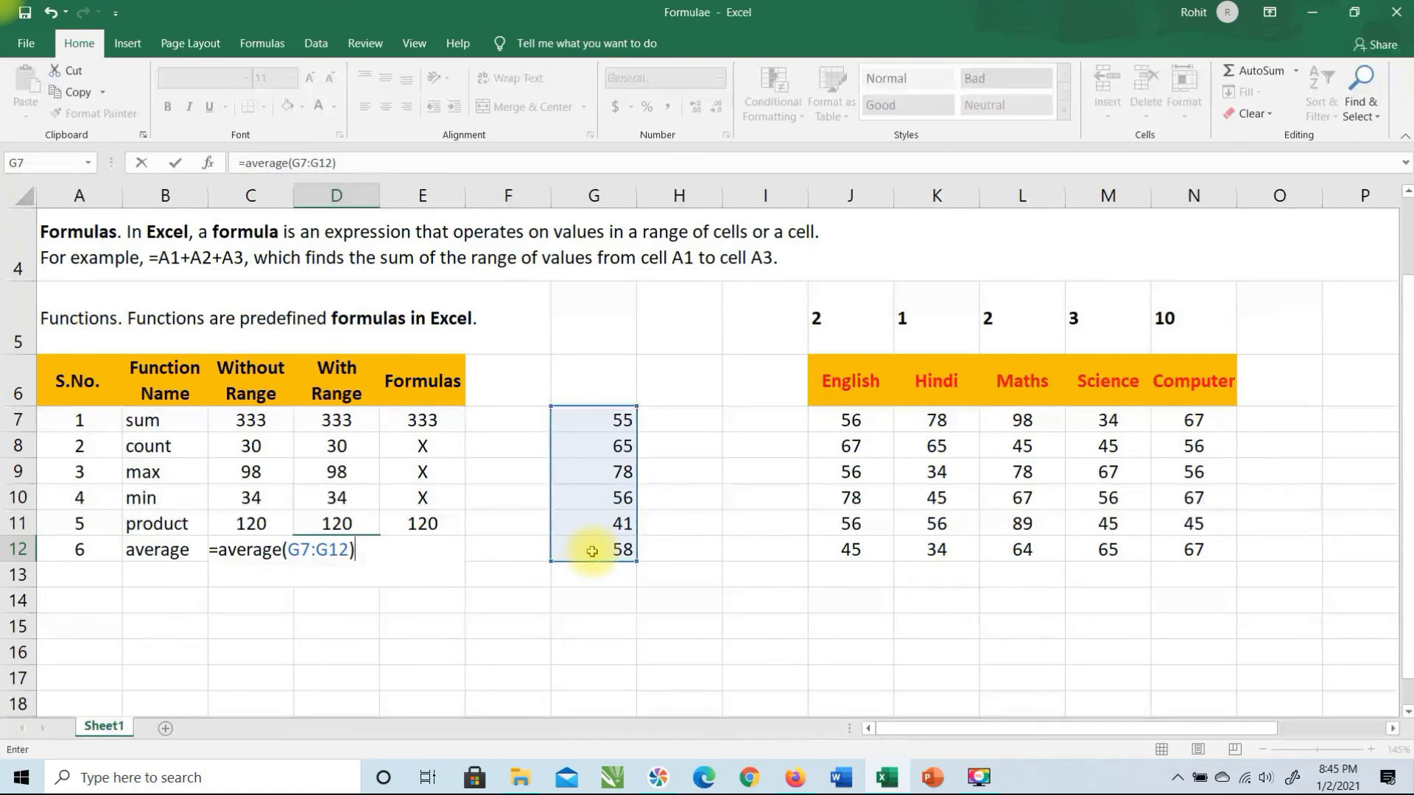
key(Return)
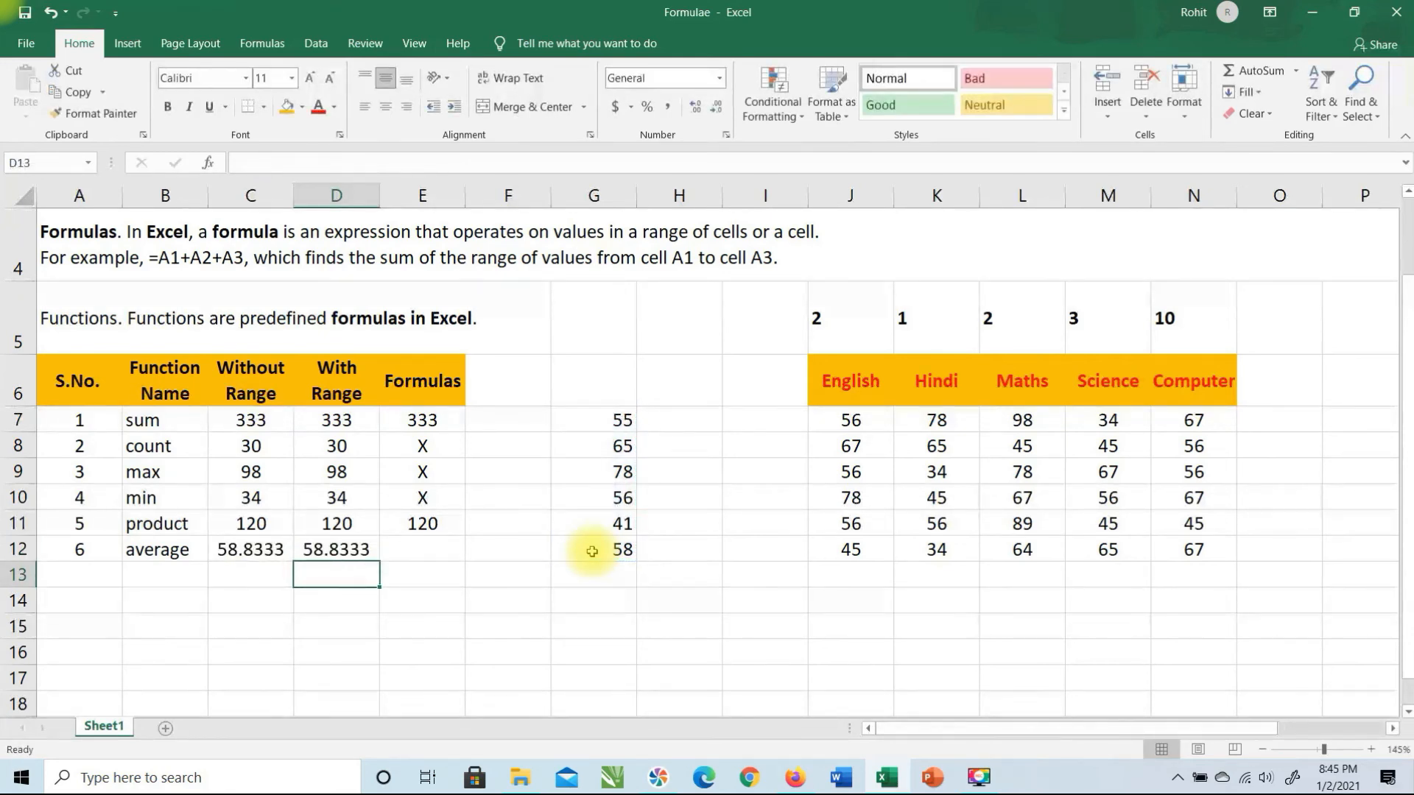
Enter the plain formula =(G7+G8+G9+G10+G11+G12)/6 in cell E12 to average the column G numbers, and reselect the cell to review it.
key(Up)
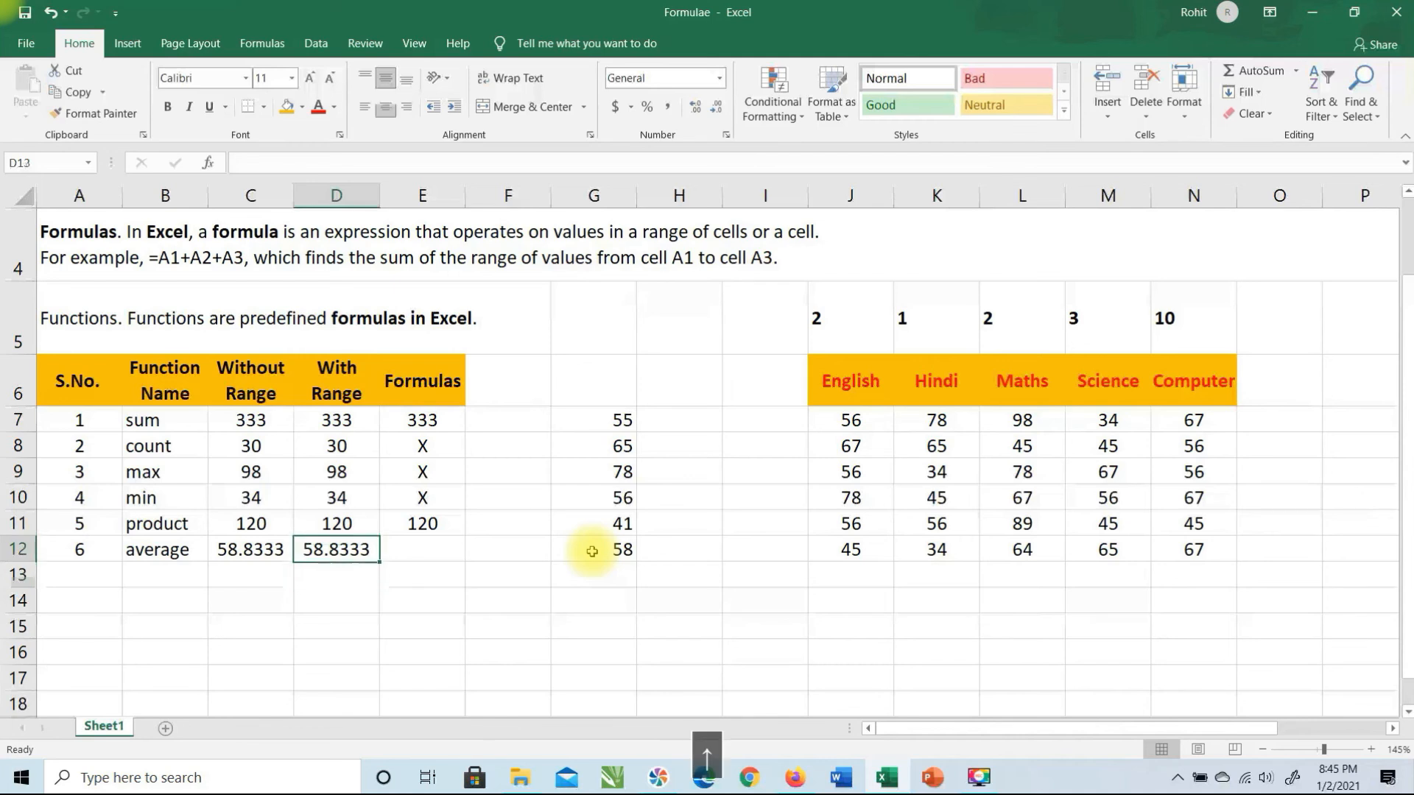
key(Right)
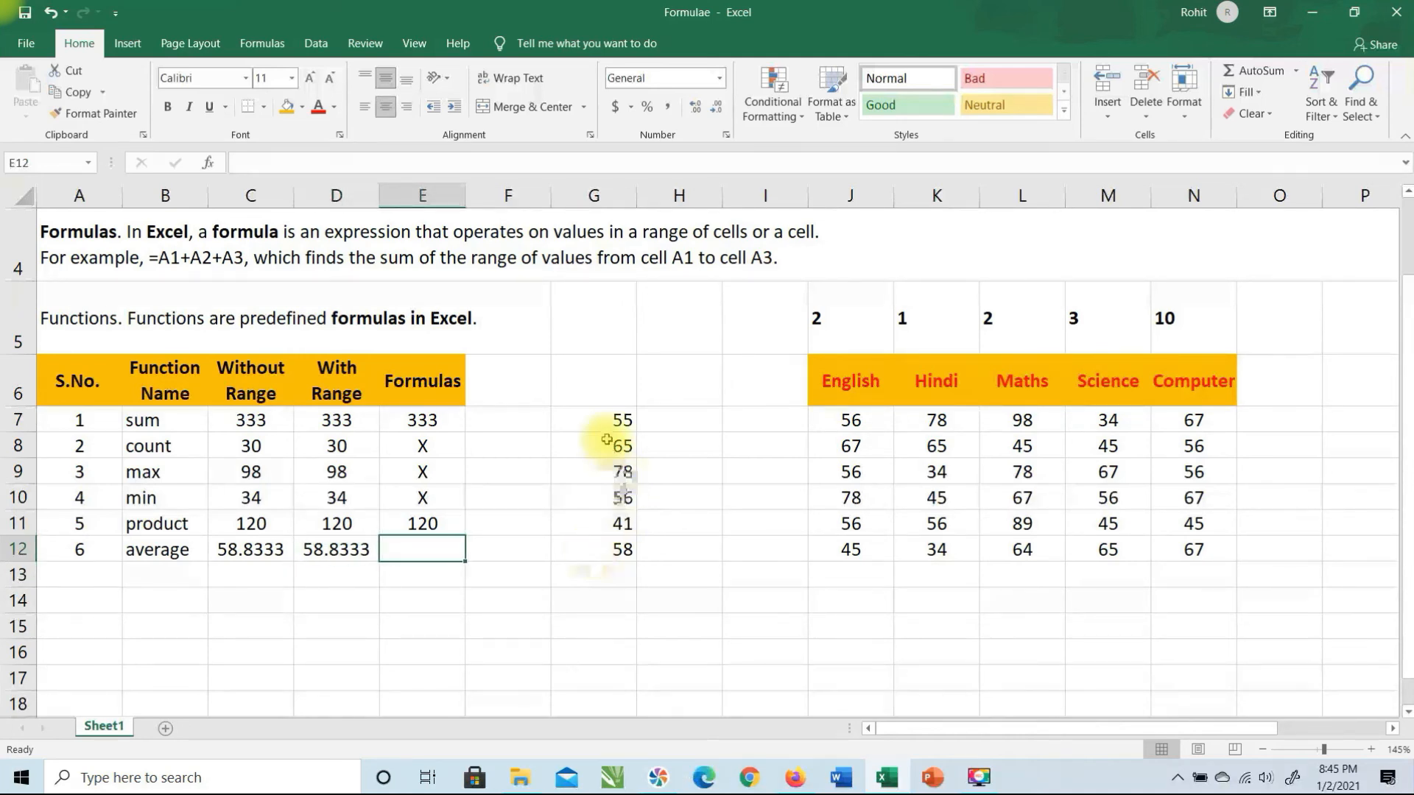
drag(604, 422, 585, 542)
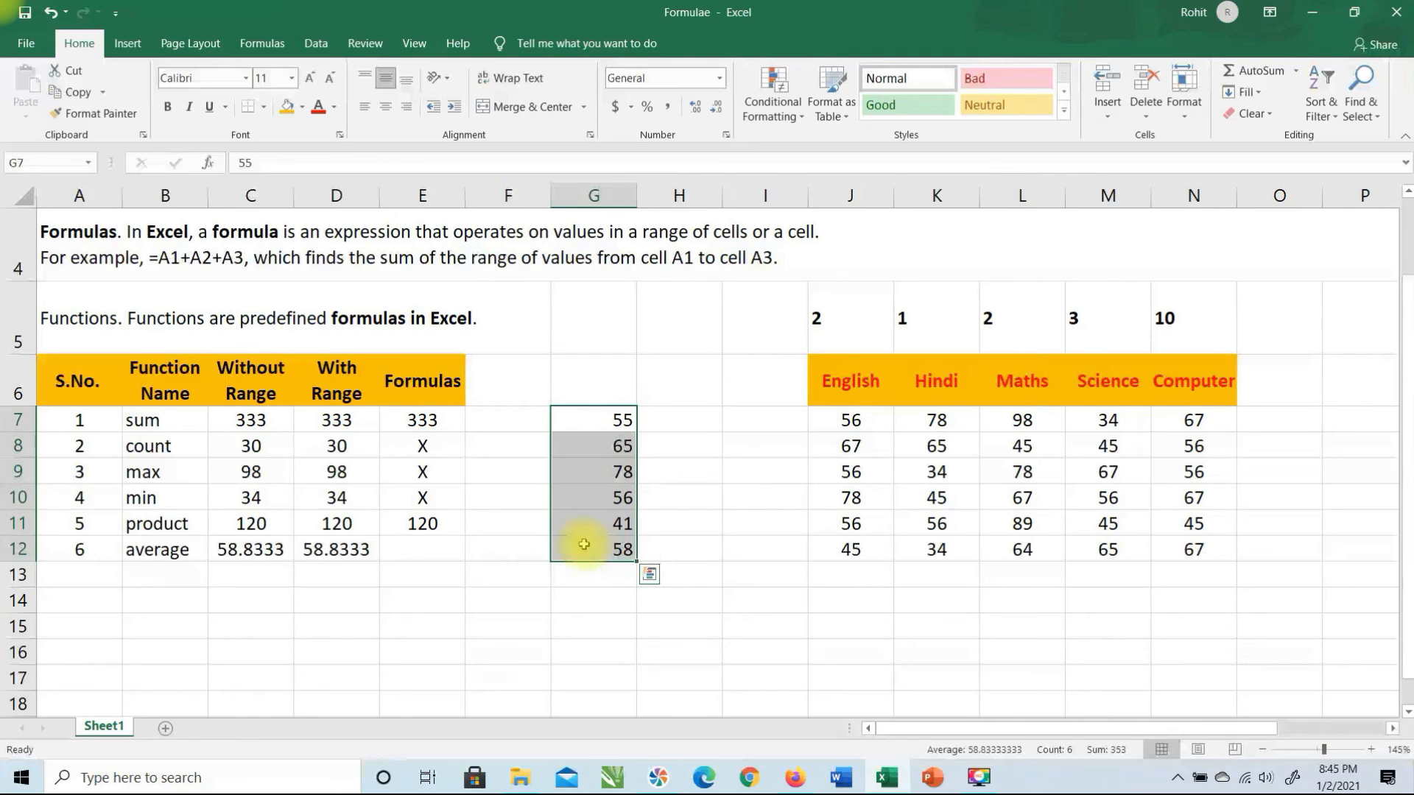
click(401, 554)
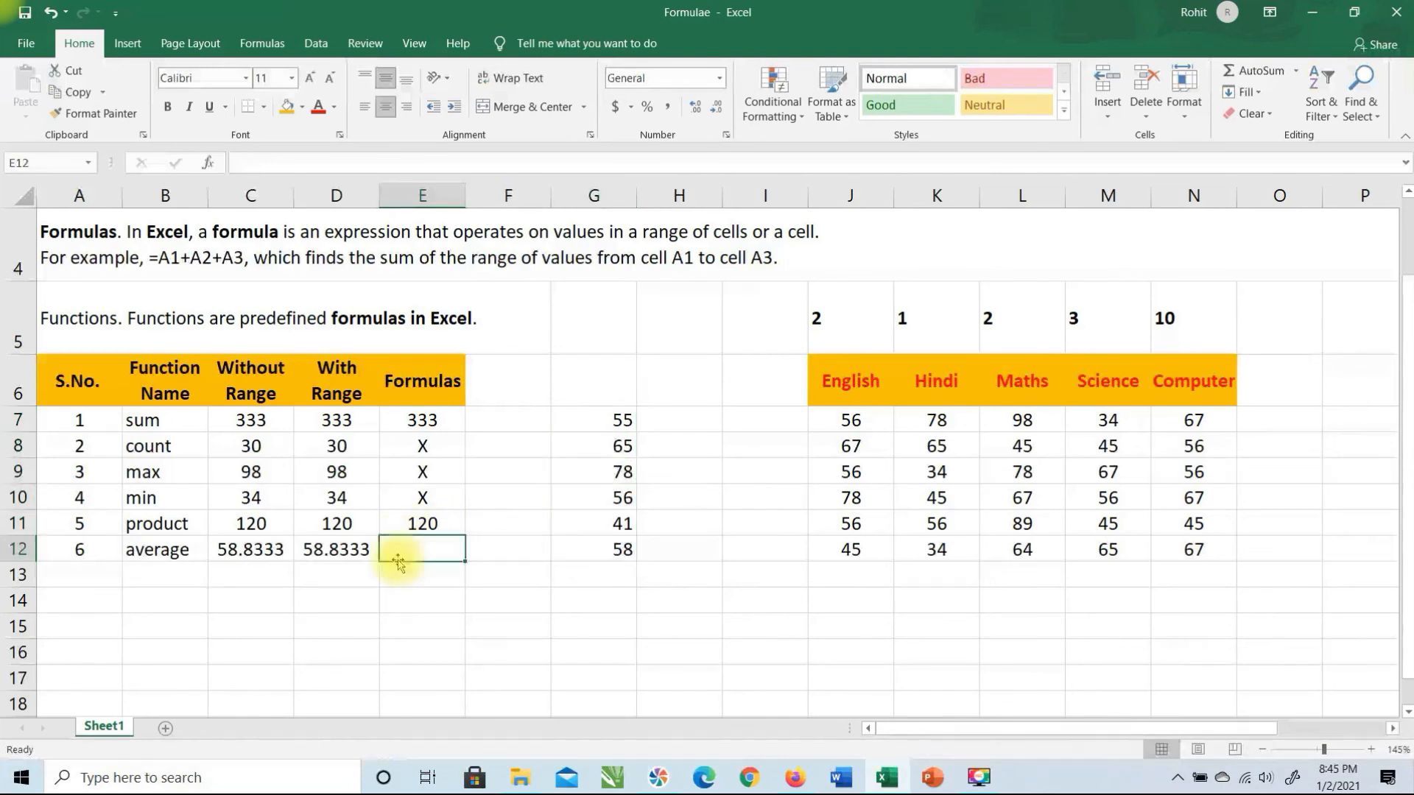
text(=)
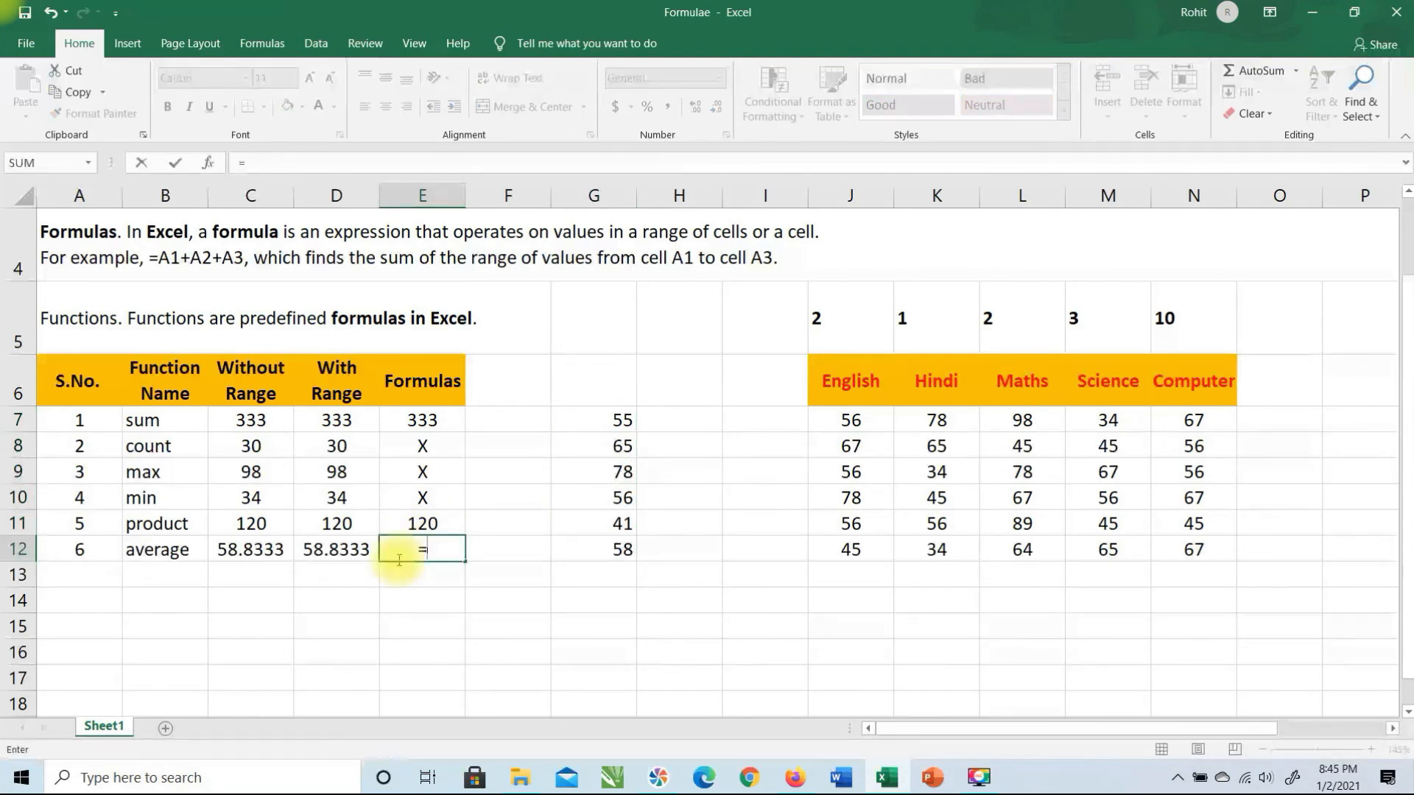
text(()
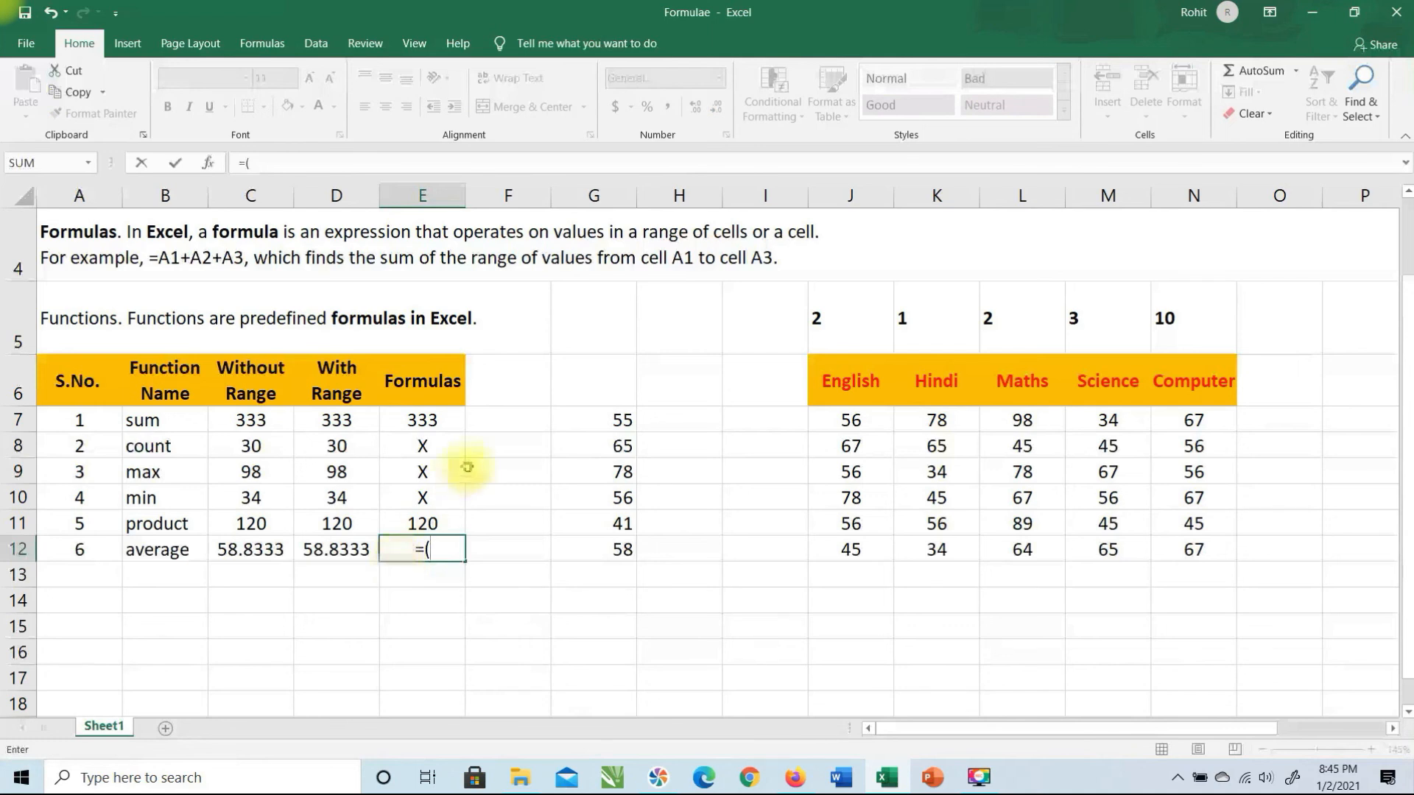
click(617, 423)
text(+)
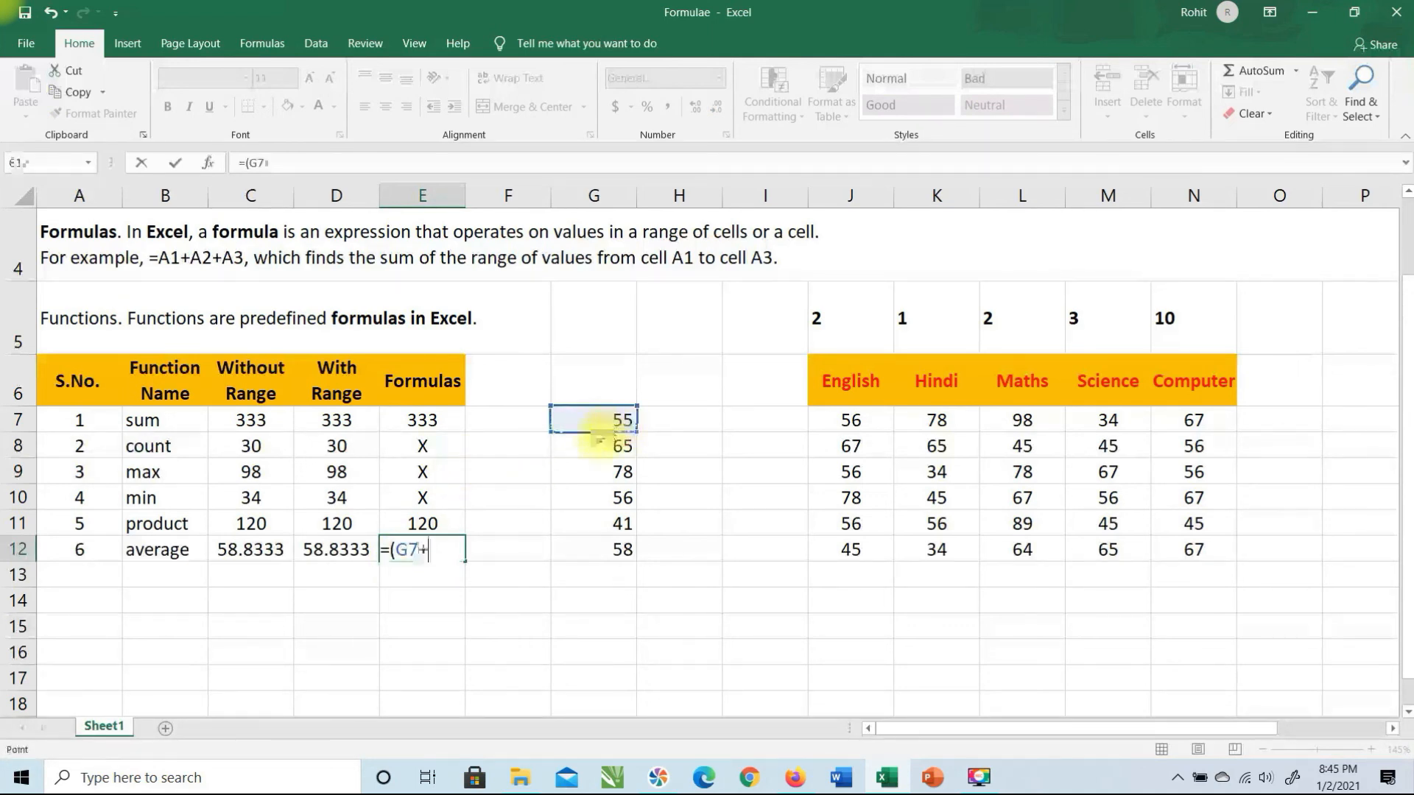
click(593, 446)
text(+)
click(598, 472)
text(+)
click(604, 497)
text(+)
click(601, 524)
text(+)
click(601, 548)
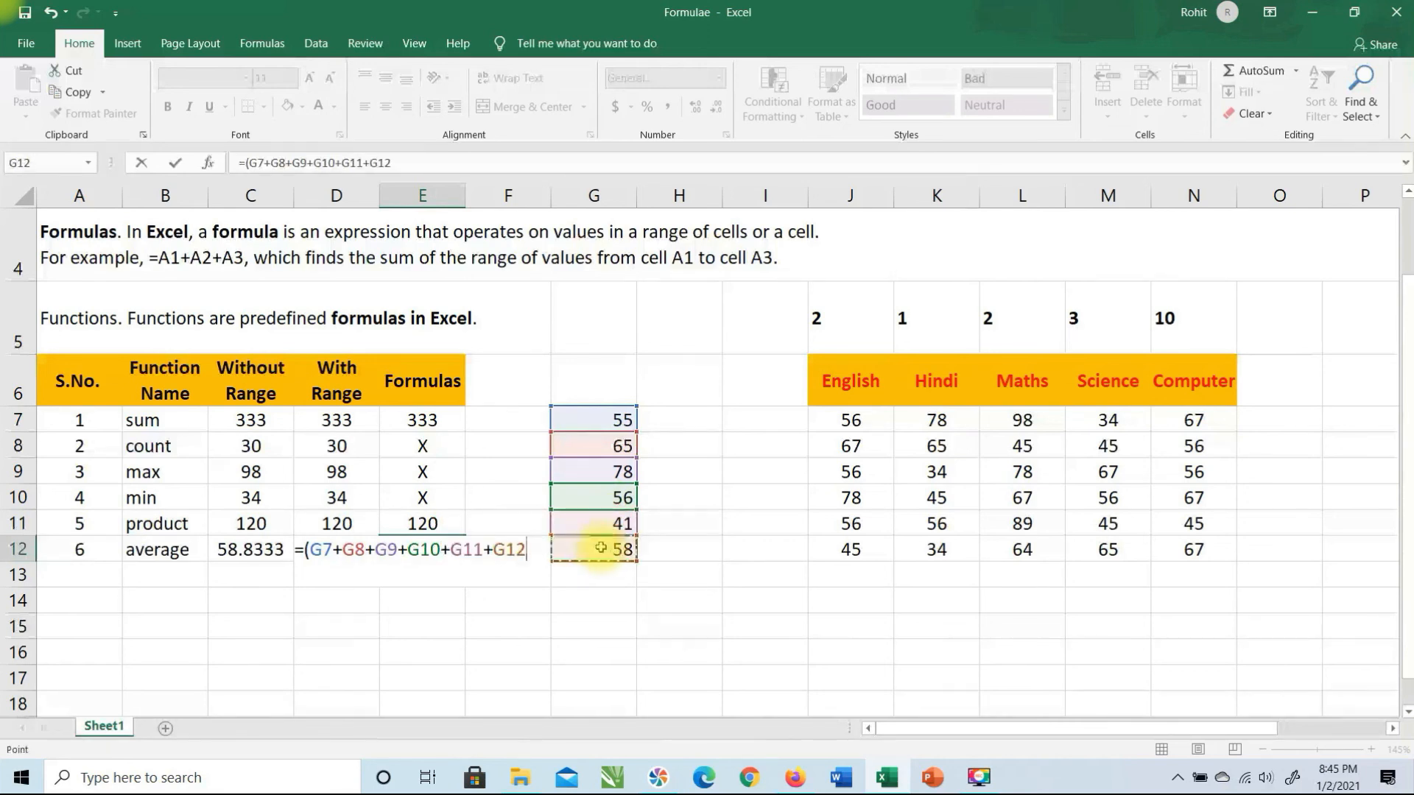
text()/6)
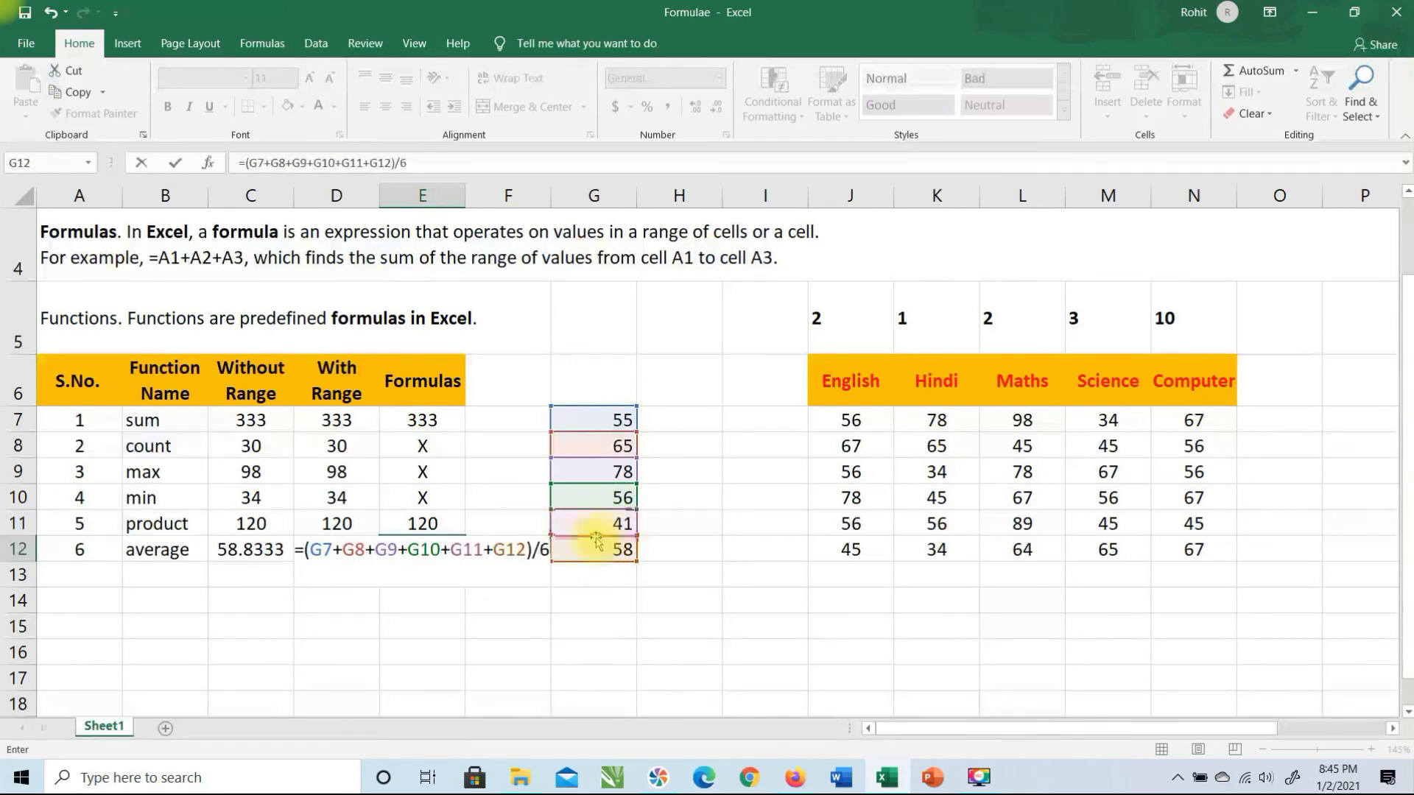
key(Return)
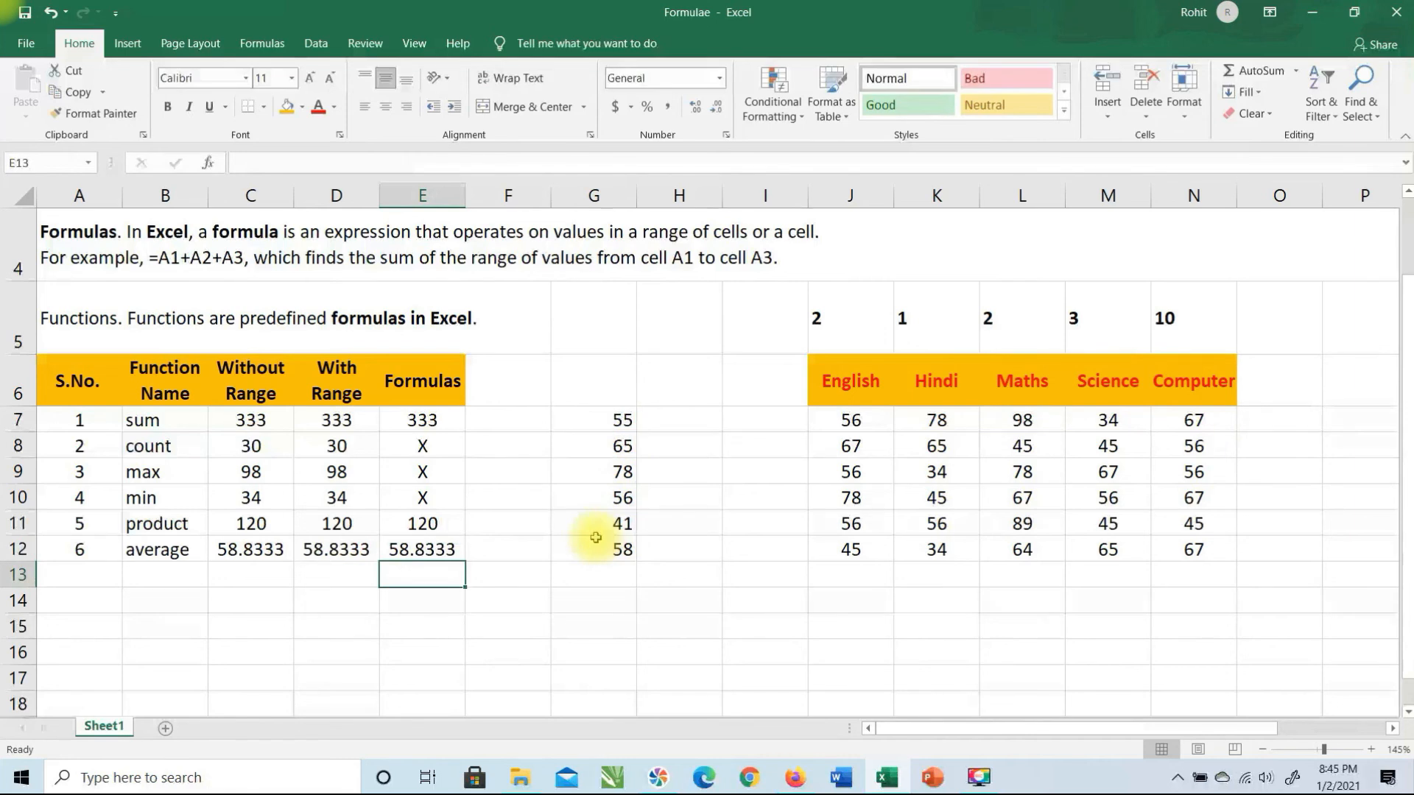
click(430, 549)
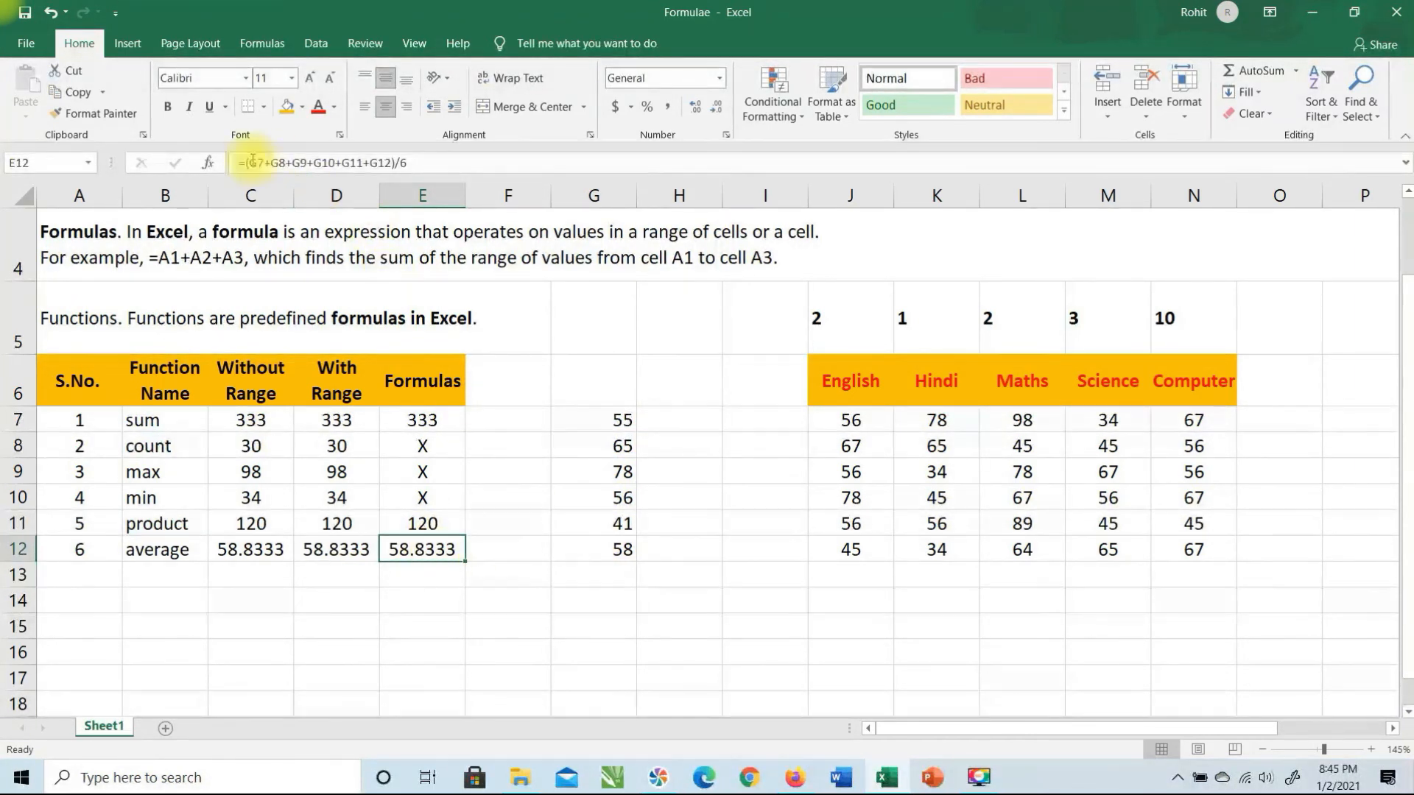